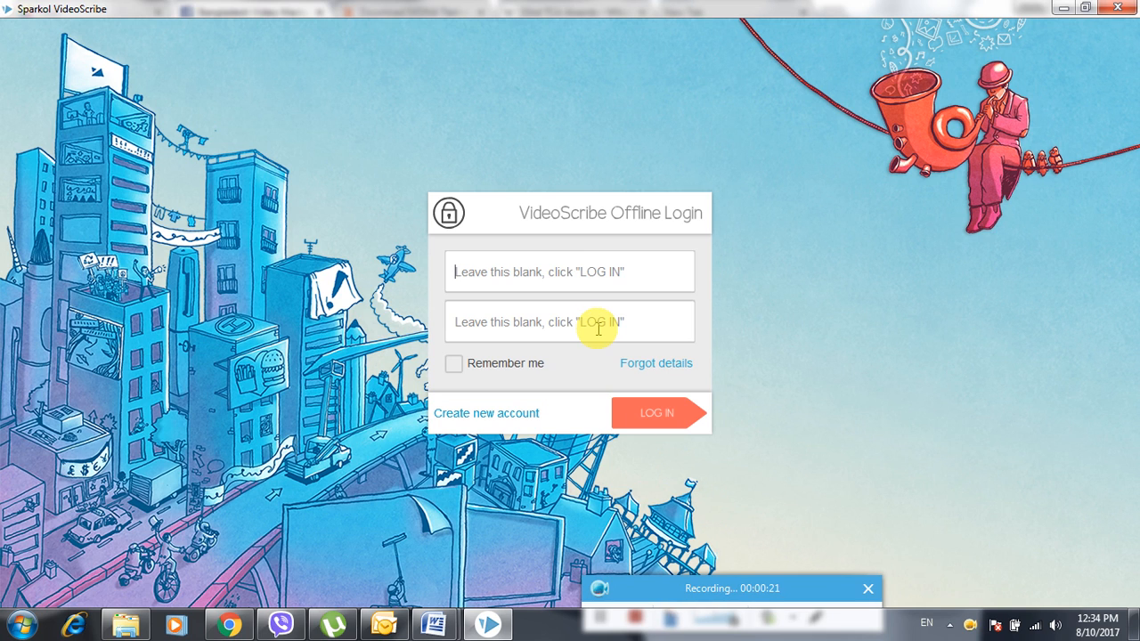
- Focus the first login field and toggle remember-login on, then off again
{"action": "left_click", "coordinate": [656, 272]}
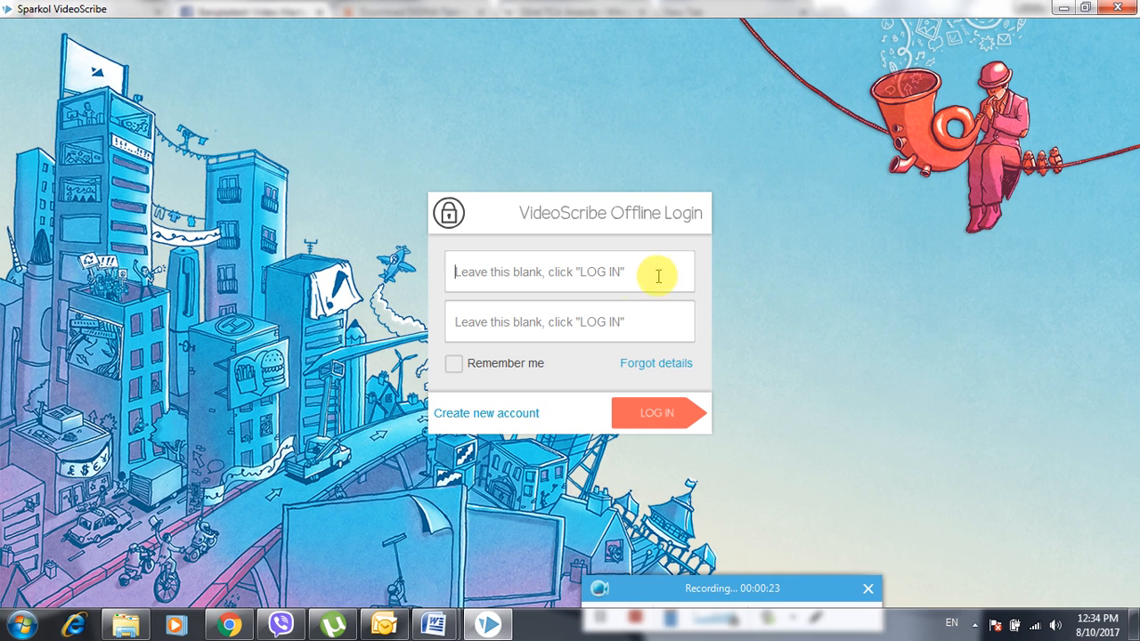
{"action": "left_click", "coordinate": [501, 372]}
{"action": "left_click", "coordinate": [453, 364]}
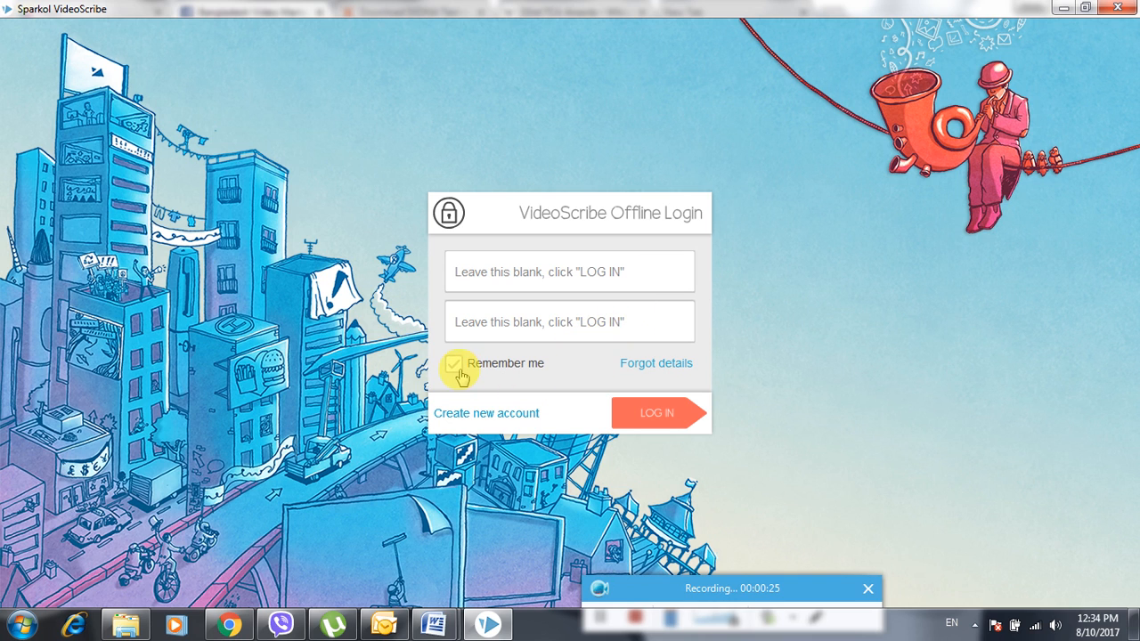
- Return to the VideoScribe Offline Login window and start creating a new Sparkol account
{"action": "mouse_move", "coordinate": [682, 553]}
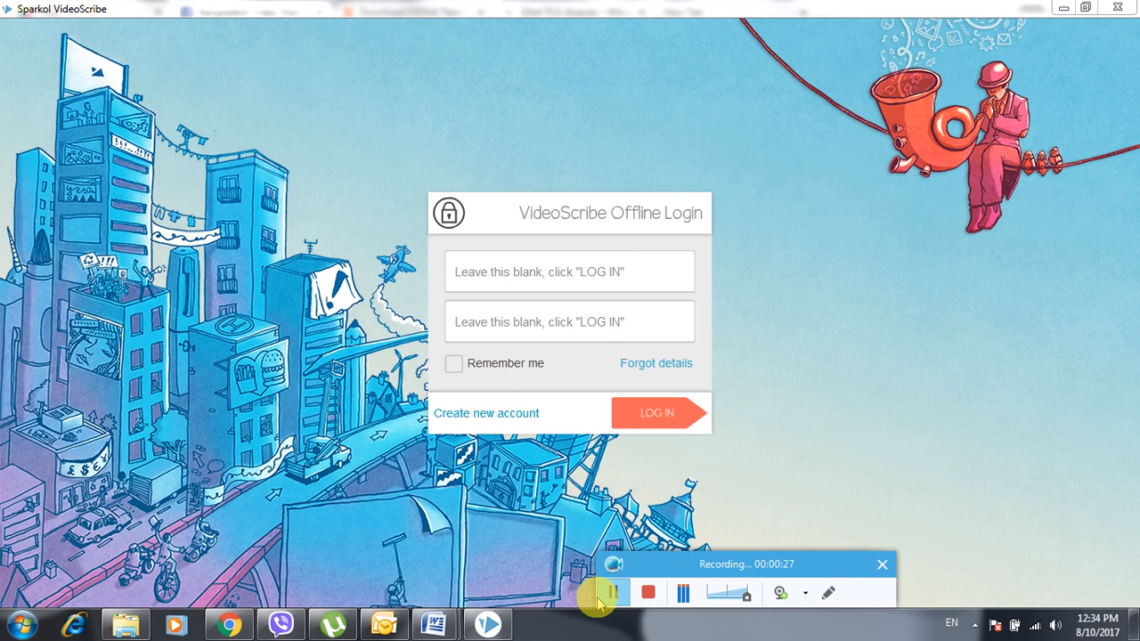
{"action": "left_click", "coordinate": [599, 595]}
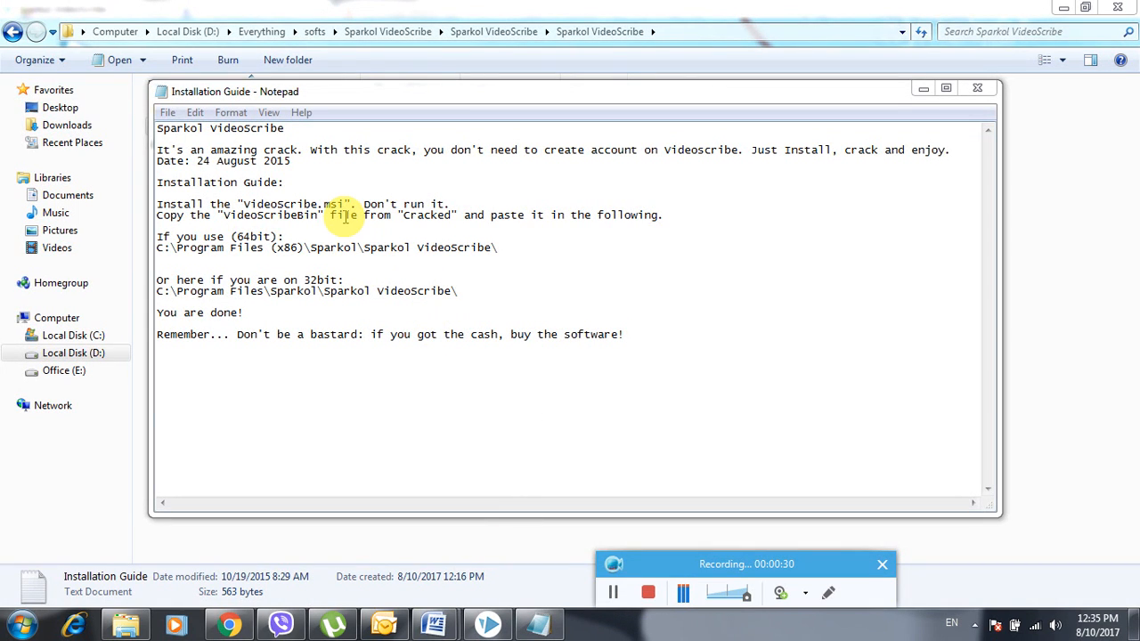
{"action": "left_click", "coordinate": [613, 593]}
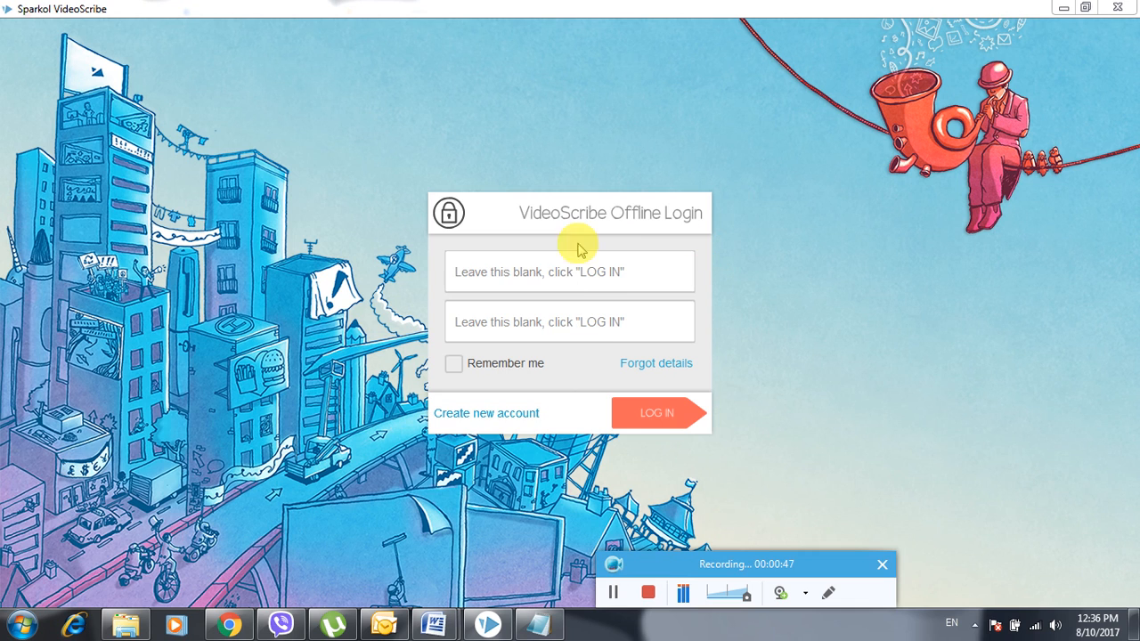
{"action": "left_click", "coordinate": [492, 416]}
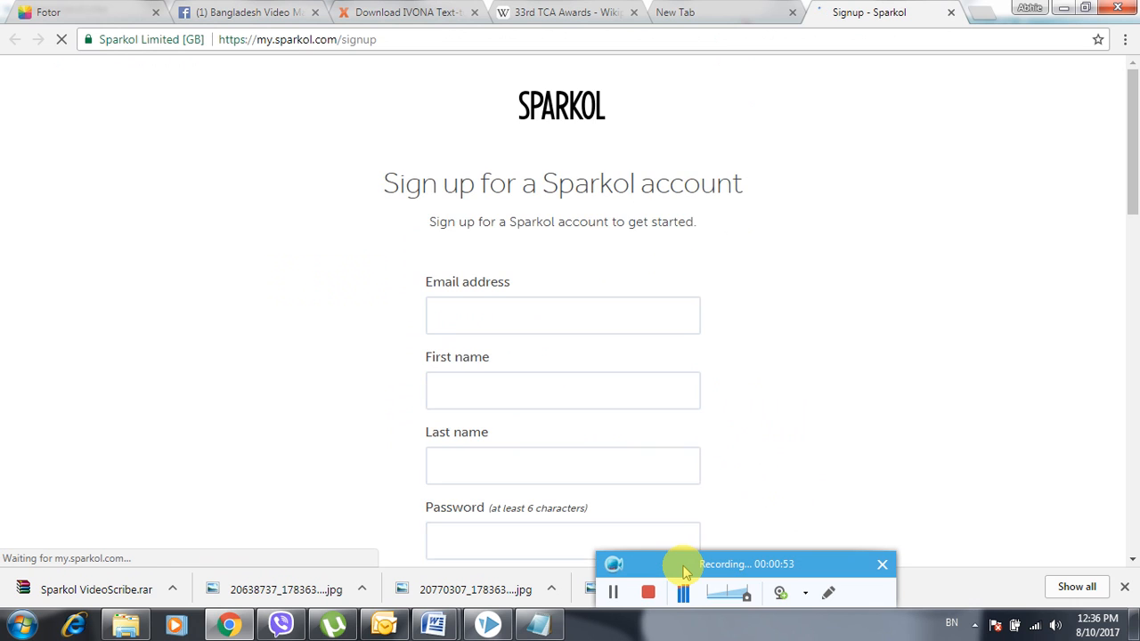
- Fill in and submit the Sparkol sign-up form, reaching the 'Now check your inbox' page
{"action": "left_click_drag", "start_coordinate": [1132, 173], "coordinate": [1134, 240]}
{"action": "left_click", "coordinate": [613, 592]}
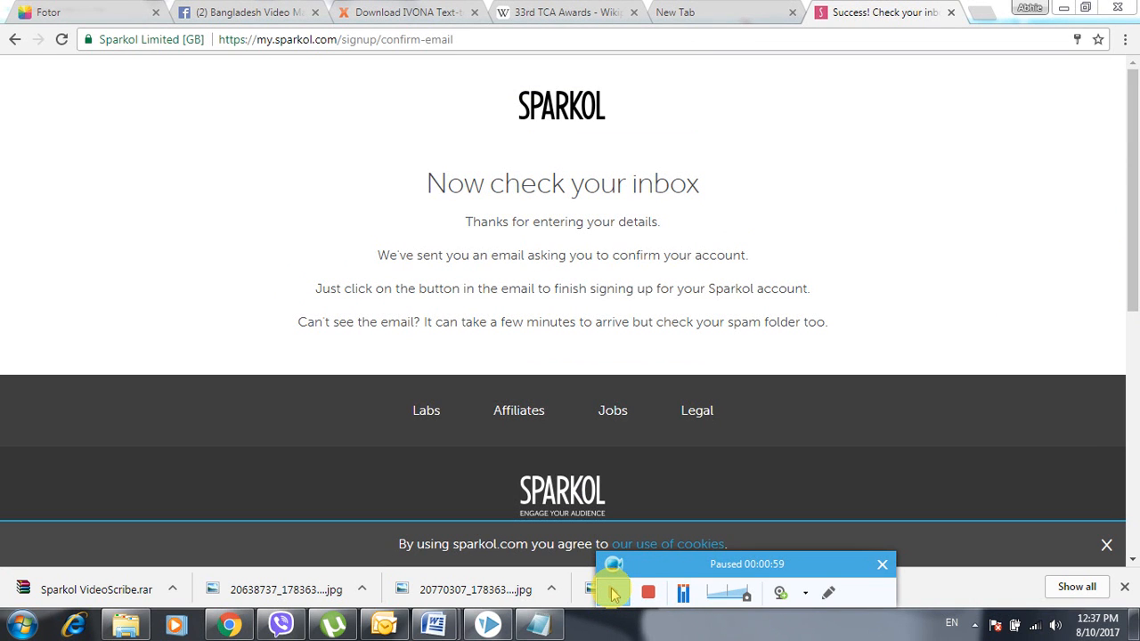
{"action": "left_click", "coordinate": [613, 592]}
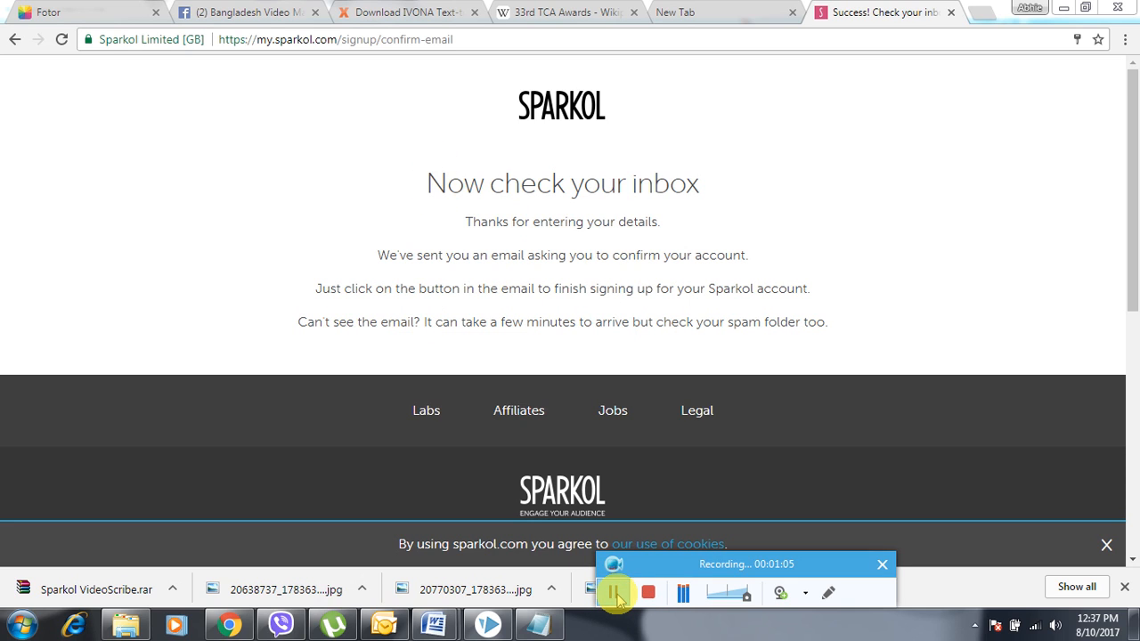
- Load Gmail in a new browser tab
{"action": "left_click", "coordinate": [982, 10]}
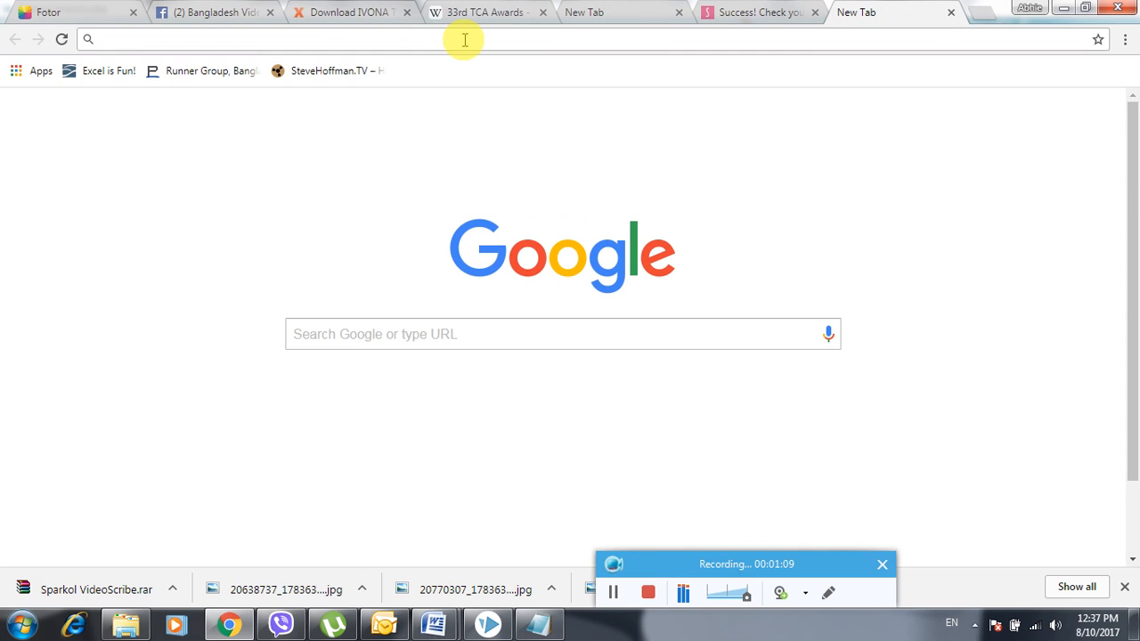
{"action": "type", "text": "gmail.com"}
{"action": "key", "text": "Return"}
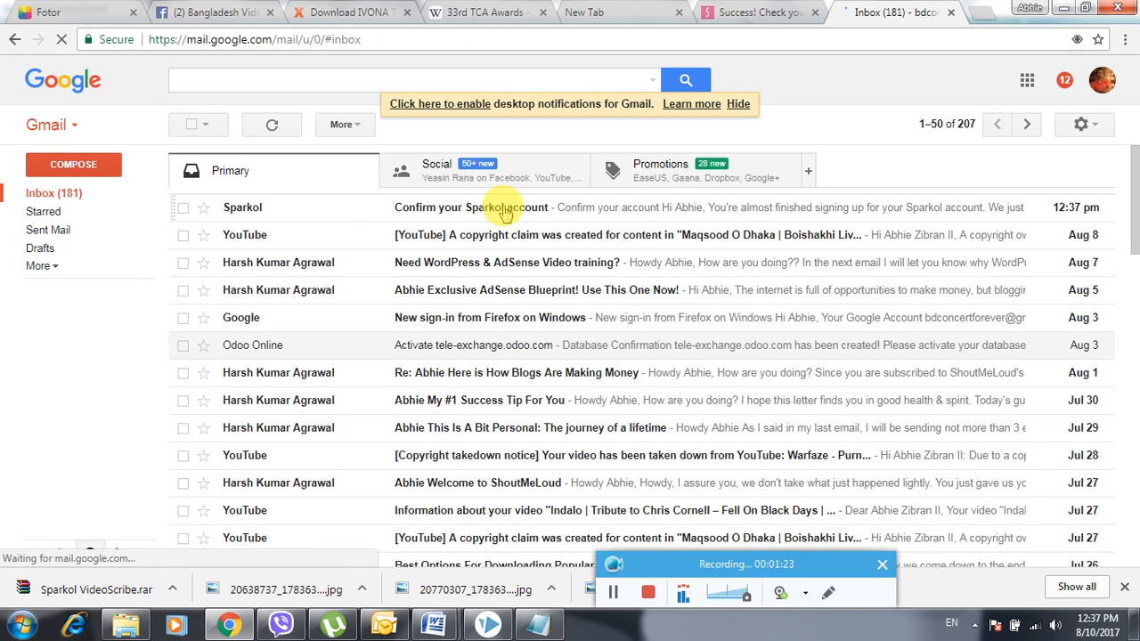
- Open the 'Confirm your Sparkol account' email and confirm the account with CONFIRM NOW
{"action": "left_click", "coordinate": [504, 211]}
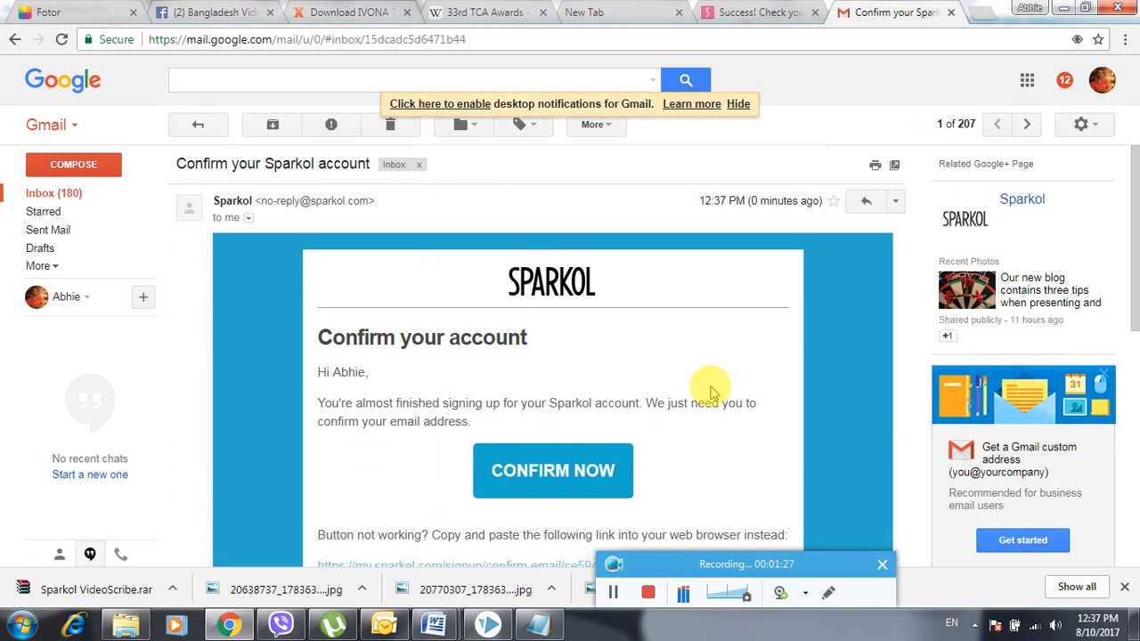
{"action": "scroll", "coordinate": [710, 392], "scroll_direction": "down", "scroll_amount": 2}
{"action": "scroll", "coordinate": [712, 391], "scroll_direction": "up", "scroll_amount": 1}
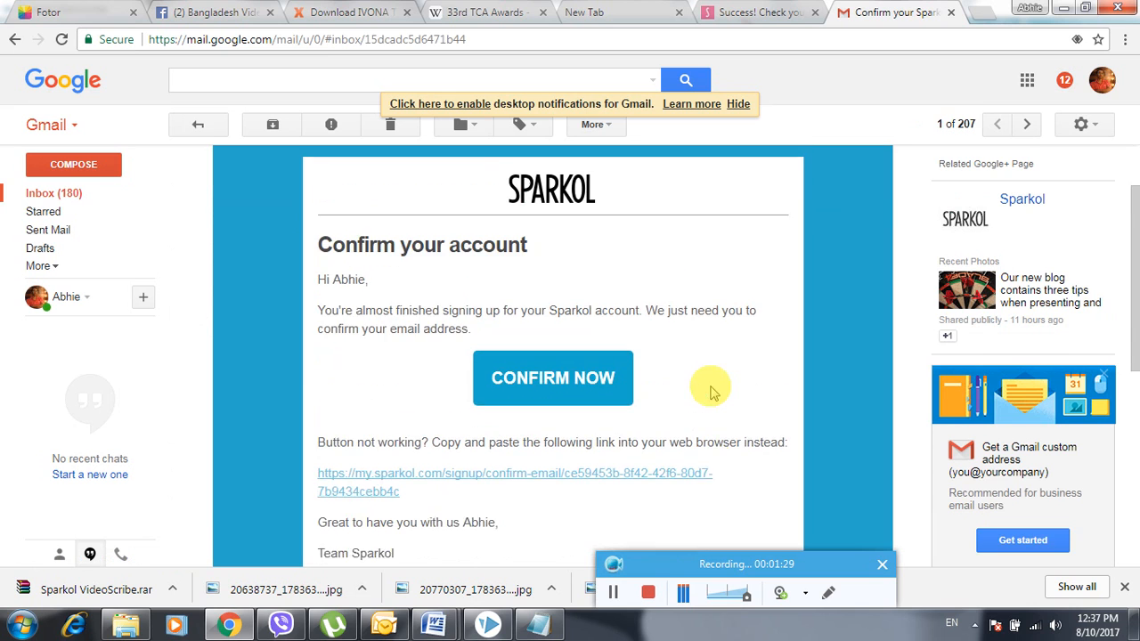
{"action": "left_click", "coordinate": [578, 377]}
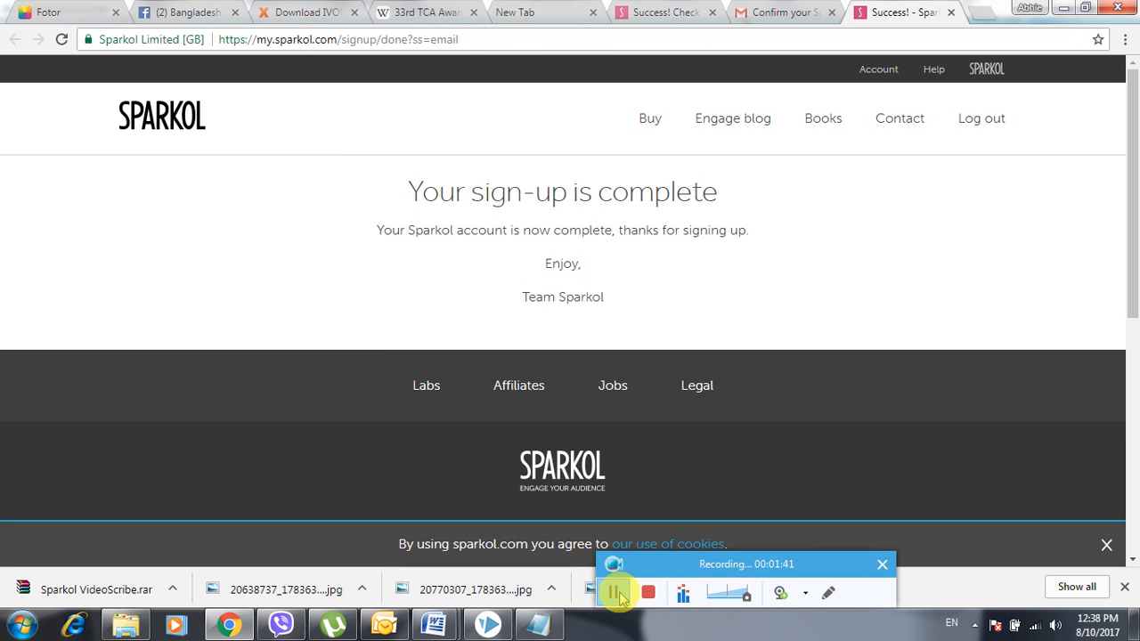
{"action": "left_click", "coordinate": [614, 593]}
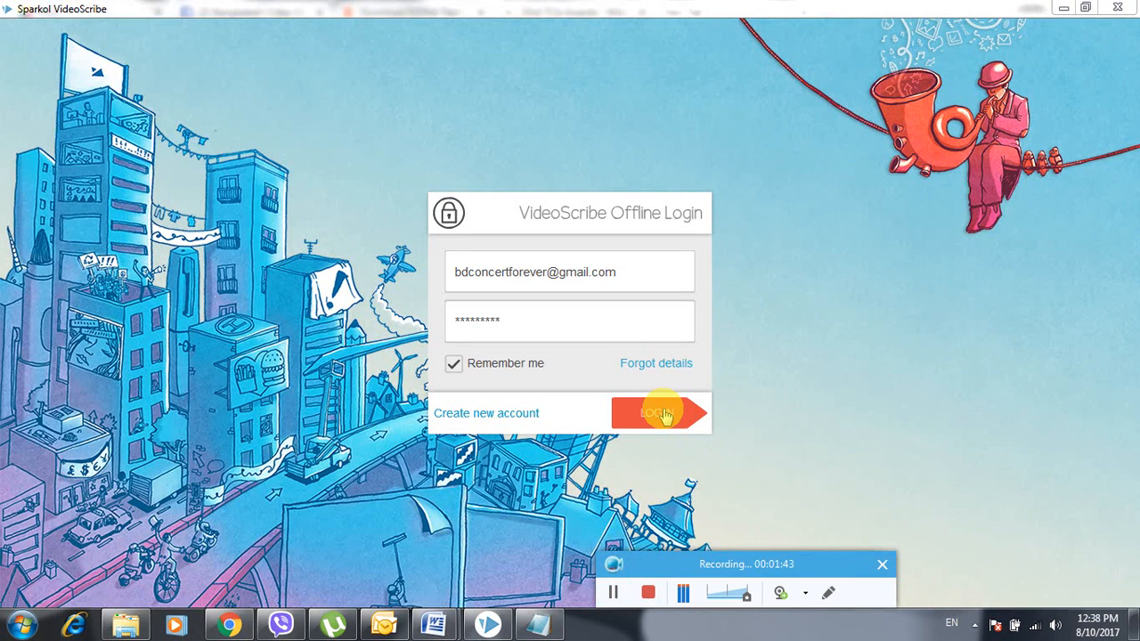
- Log in with blank fields for offline mode, dismiss the offline notice and accept the terms of use
{"action": "left_click", "coordinate": [667, 408]}
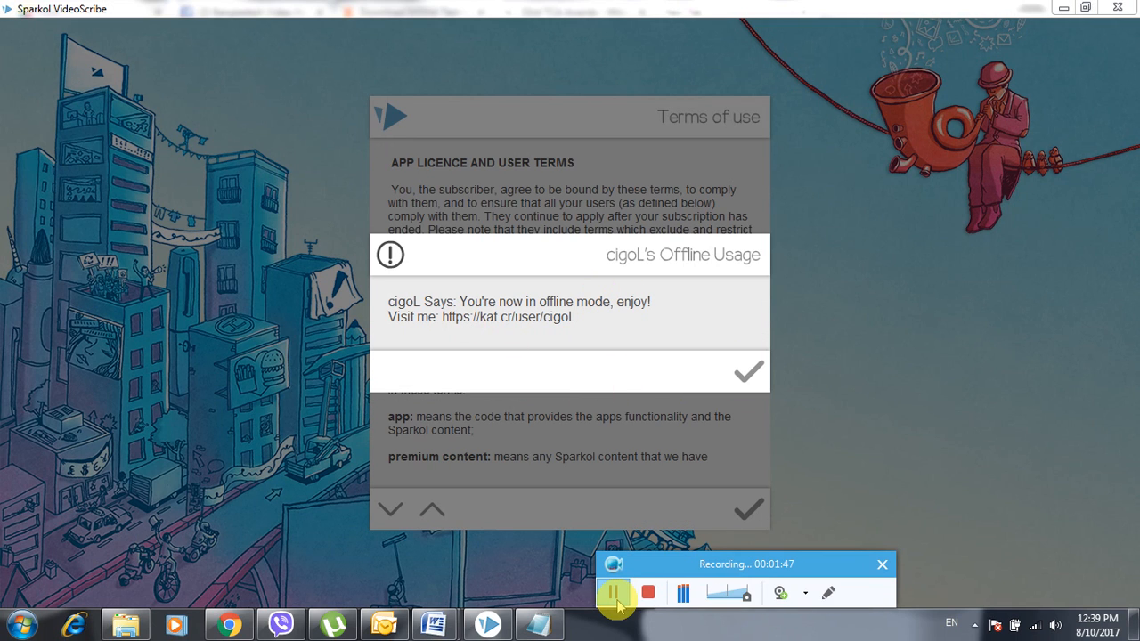
{"action": "left_click", "coordinate": [746, 373]}
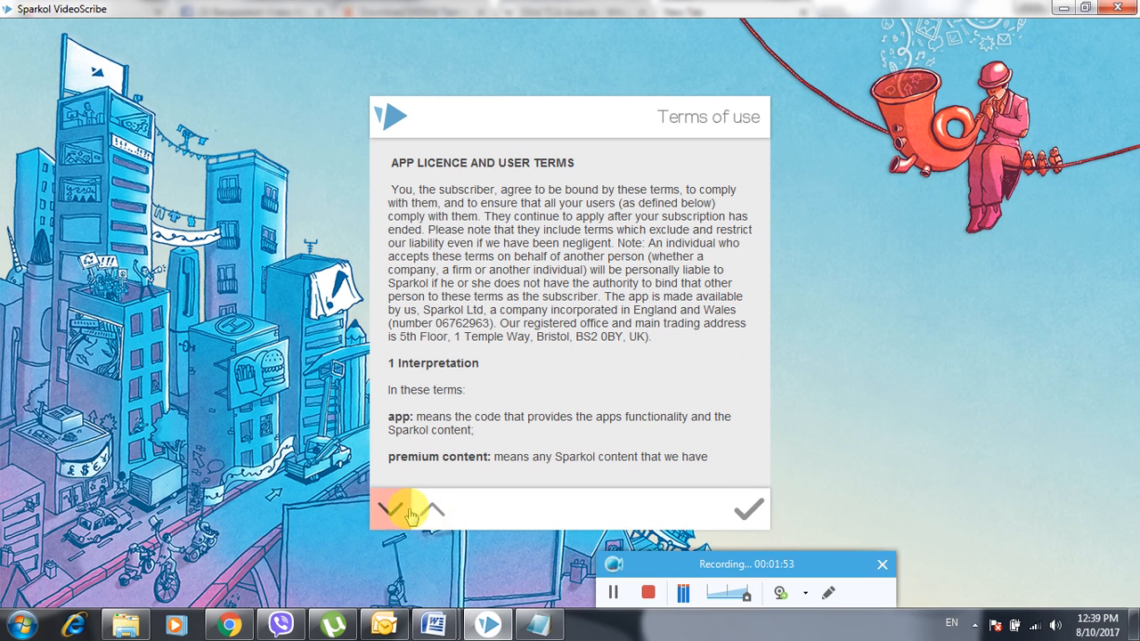
{"action": "left_click", "coordinate": [744, 511]}
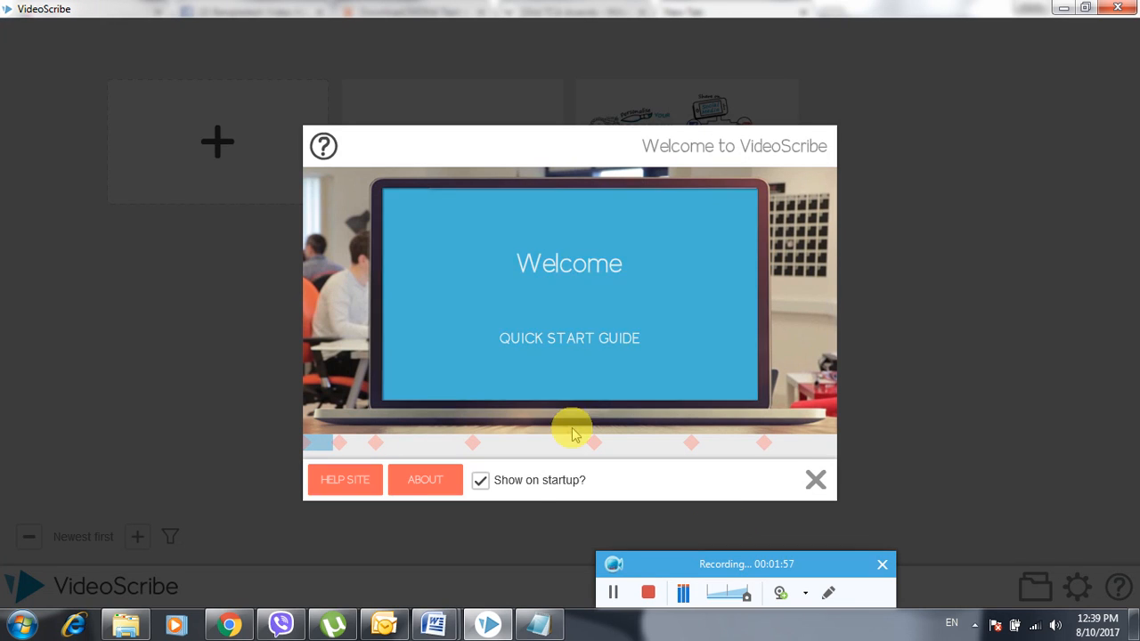
- Leave 'Show on startup' enabled, then close the Welcome guide and the Application updates notice
{"action": "left_click", "coordinate": [480, 480]}
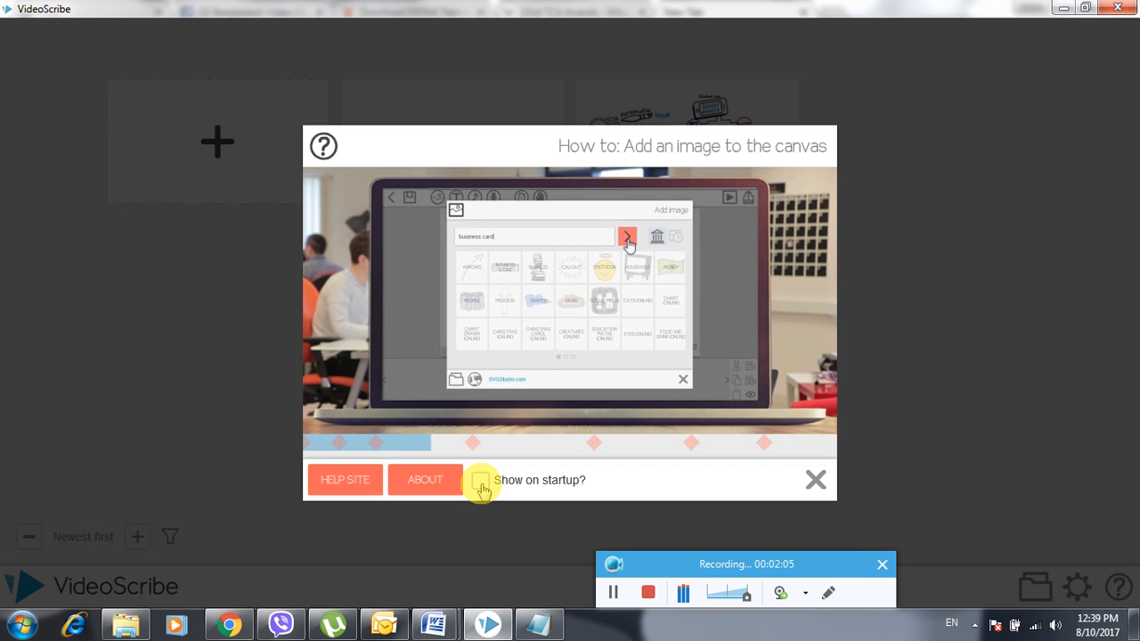
{"action": "left_click", "coordinate": [481, 488]}
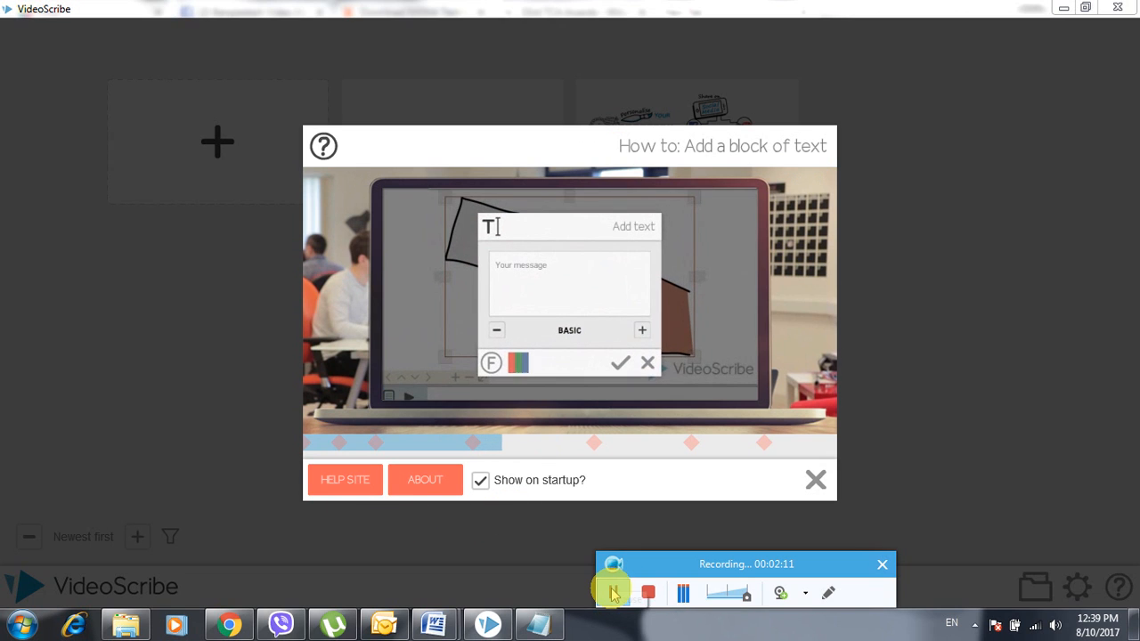
{"action": "left_click", "coordinate": [481, 482]}
{"action": "left_click", "coordinate": [480, 482]}
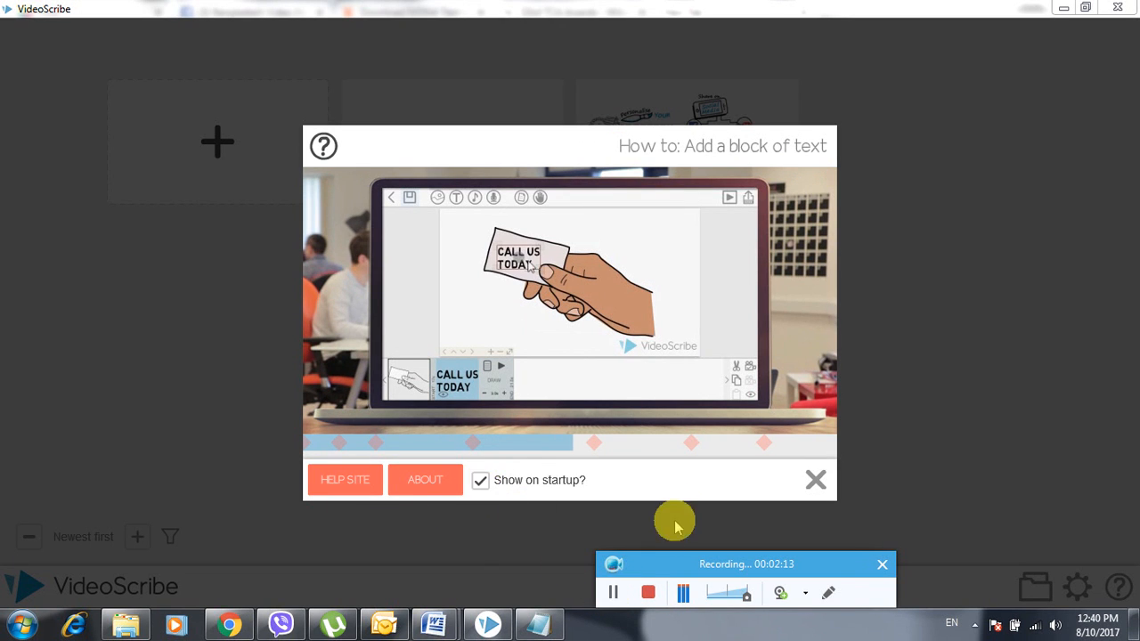
{"action": "left_click", "coordinate": [500, 488]}
{"action": "left_click", "coordinate": [500, 488]}
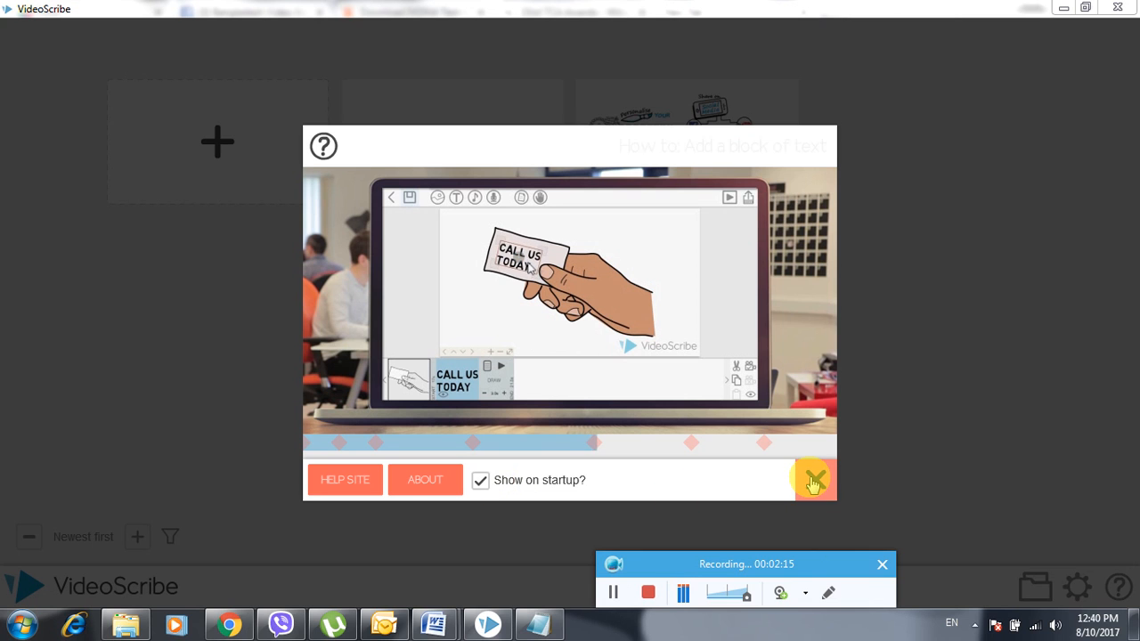
{"action": "left_click", "coordinate": [814, 480]}
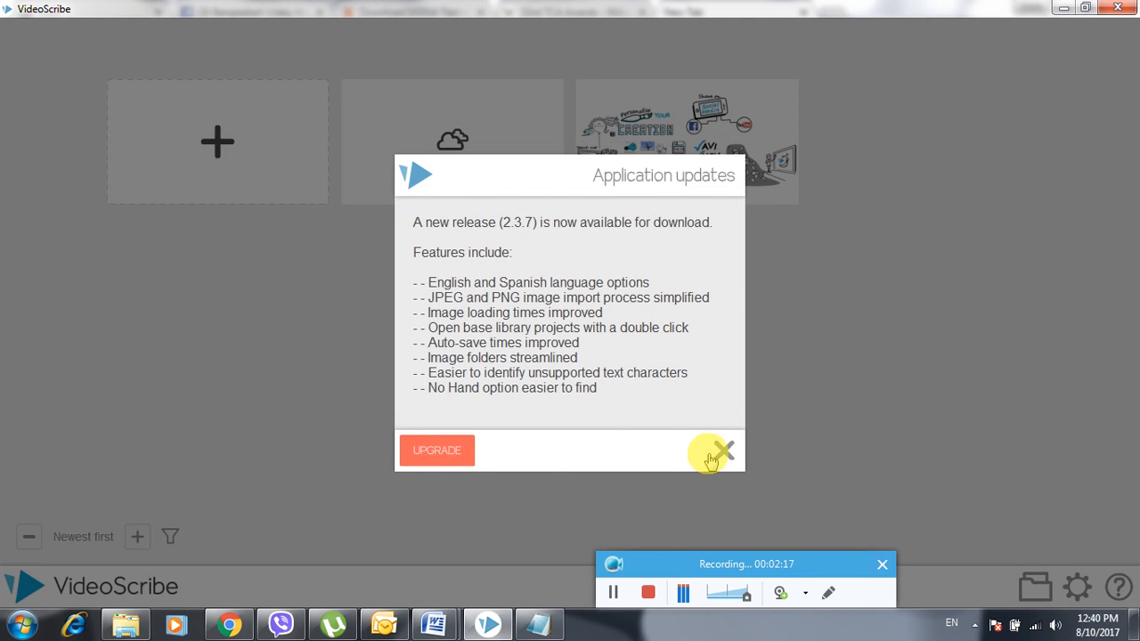
{"action": "left_click", "coordinate": [722, 451]}
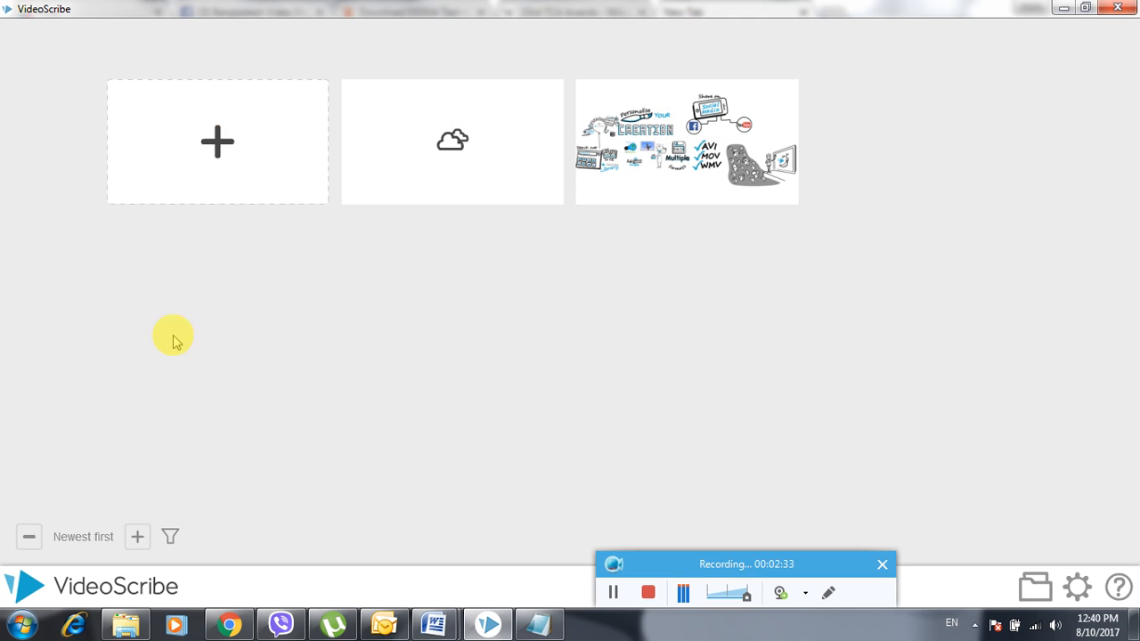
- Create a new blank scribe and show the INDIVIDUALS category in the image library
{"action": "left_click", "coordinate": [218, 149]}
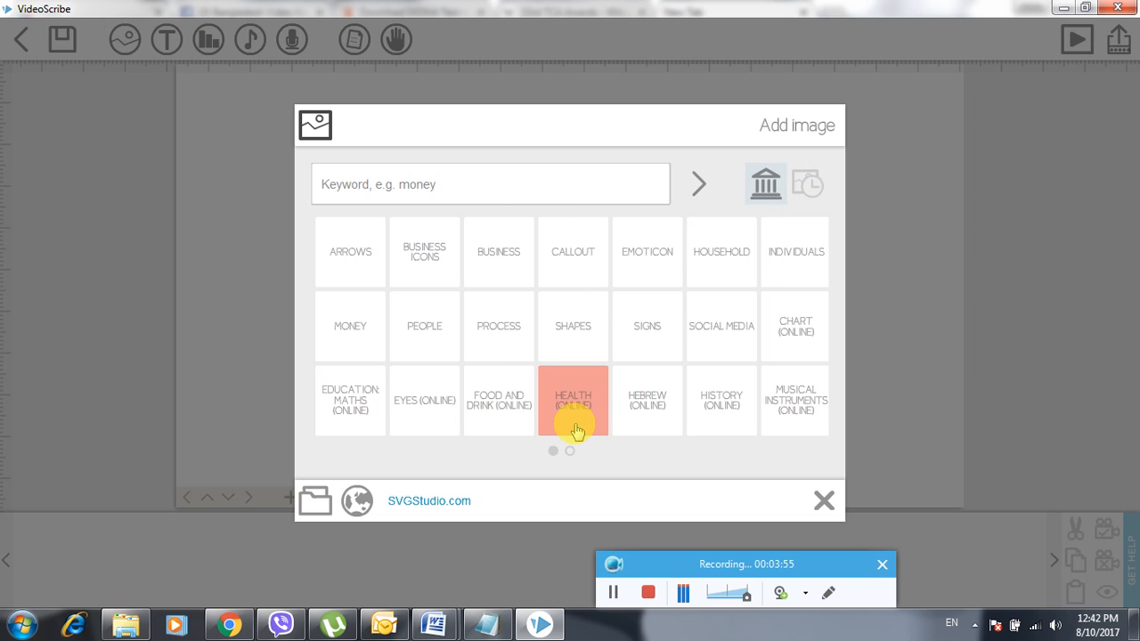
{"action": "left_click", "coordinate": [777, 258]}
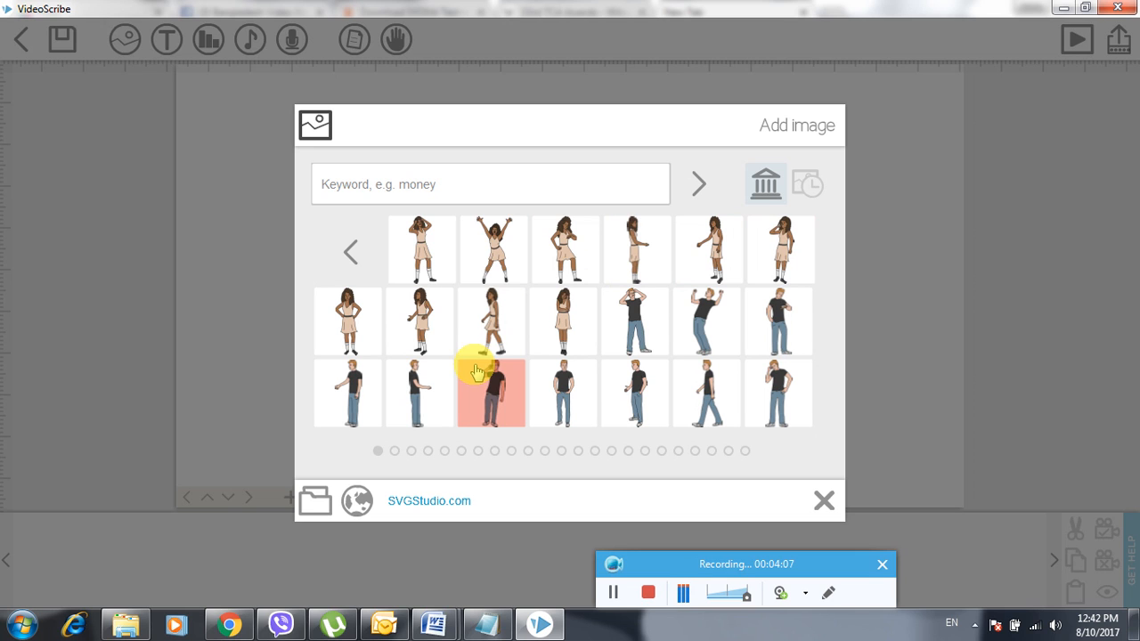
- Look through the Animals, Money and Shapes categories, then add the wheelchair from Health (Online)
{"action": "left_click", "coordinate": [350, 251]}
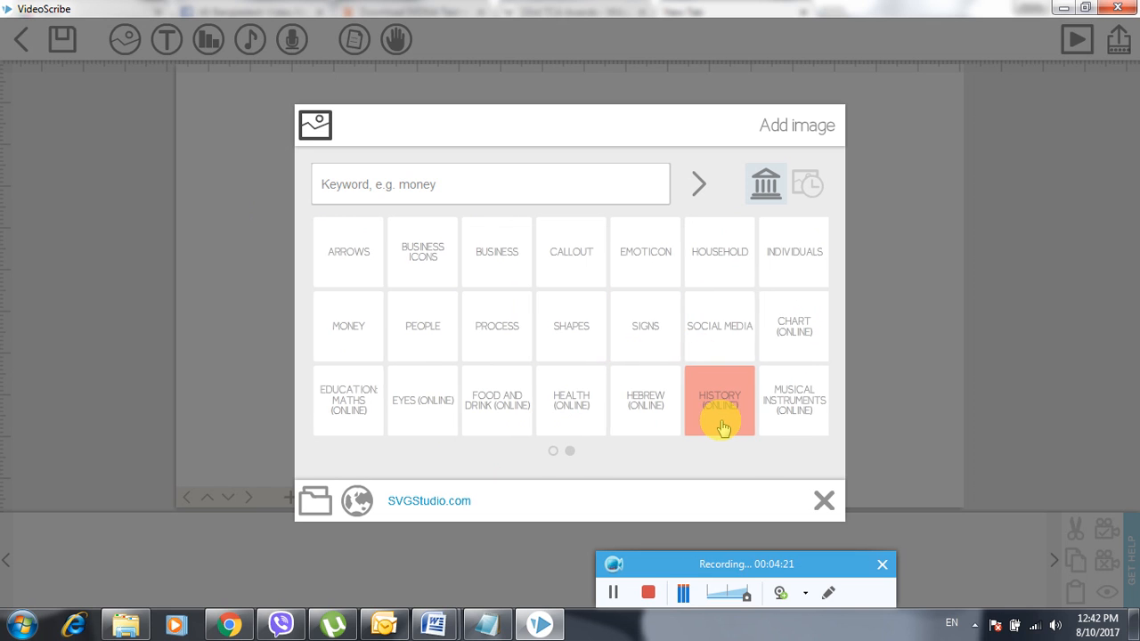
{"action": "scroll", "coordinate": [720, 425], "scroll_direction": "down", "scroll_amount": 1}
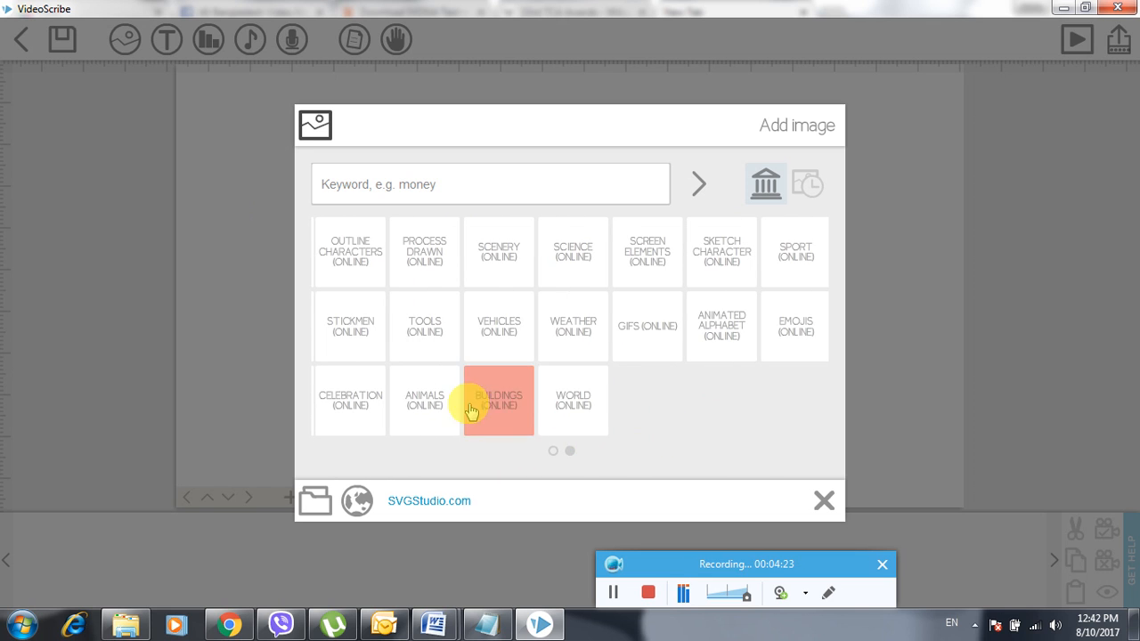
{"action": "left_click", "coordinate": [423, 414]}
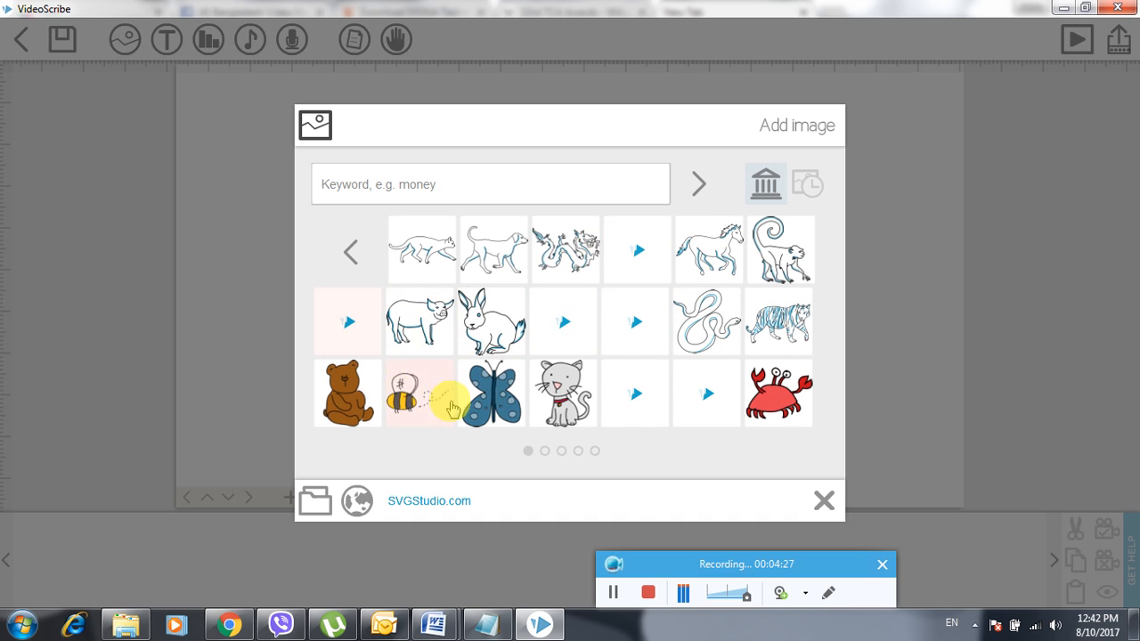
{"action": "left_click", "coordinate": [347, 256]}
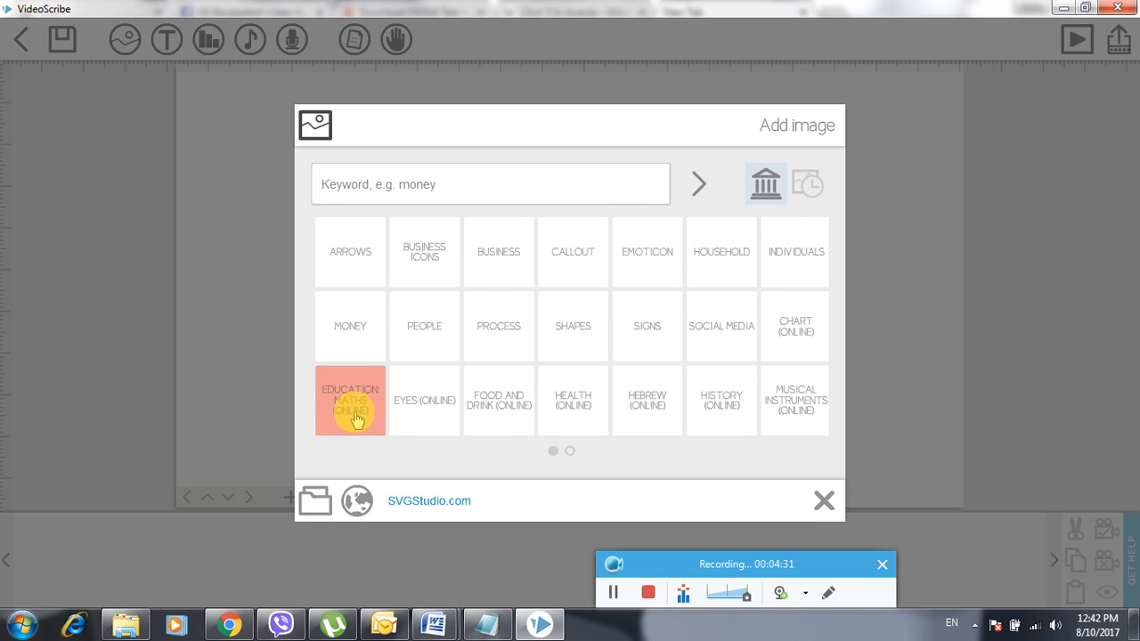
{"action": "left_click", "coordinate": [346, 327]}
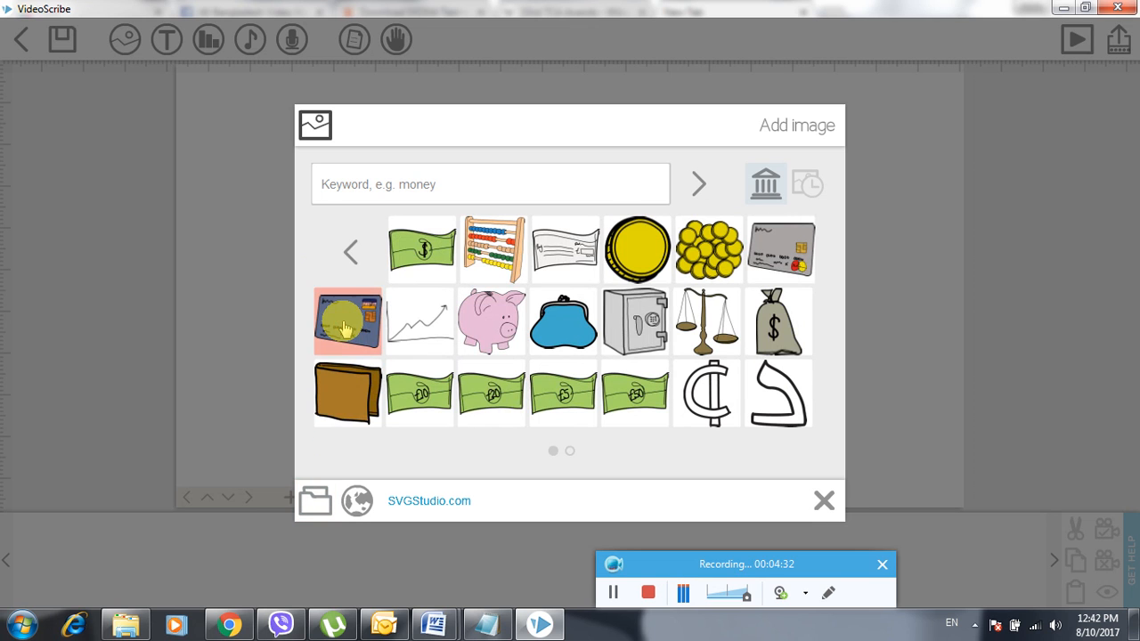
{"action": "left_click", "coordinate": [353, 249]}
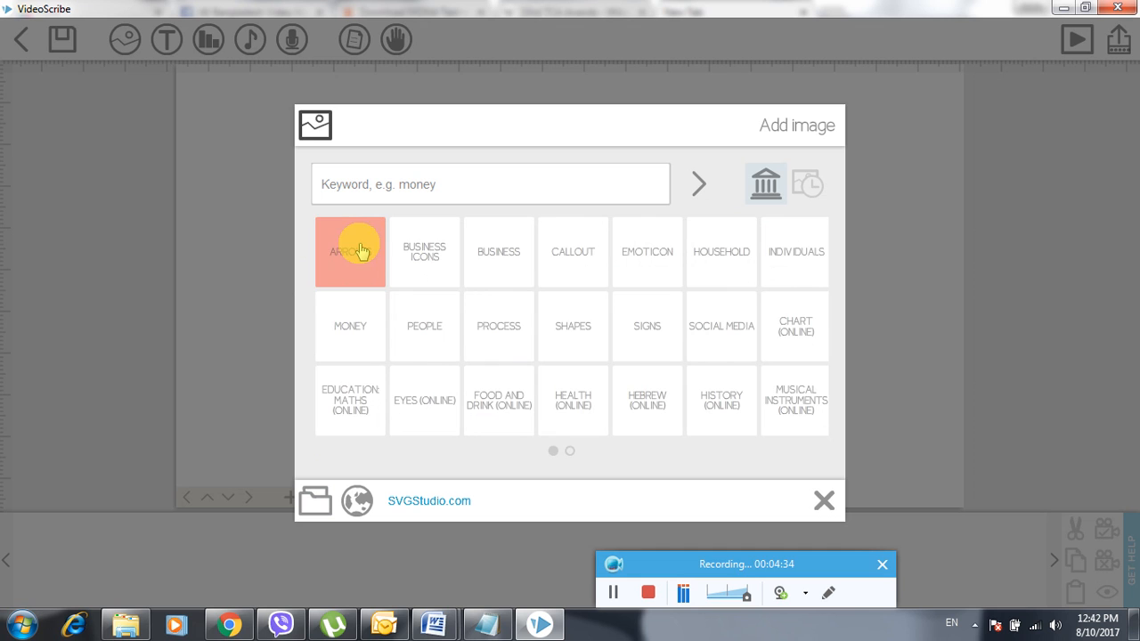
{"action": "left_click", "coordinate": [572, 322]}
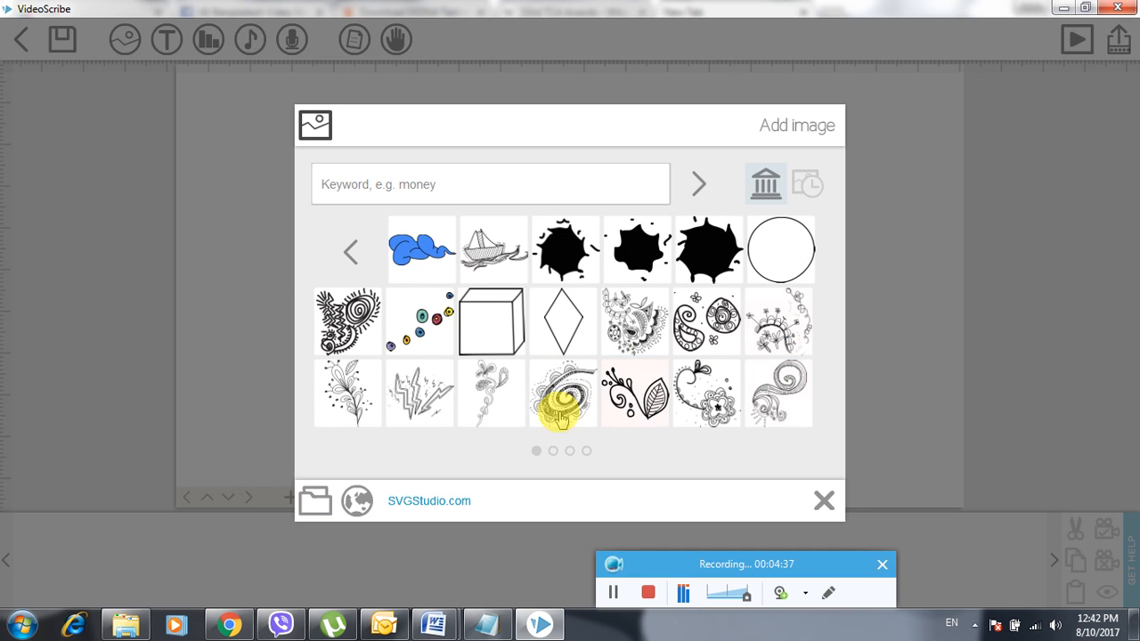
{"action": "left_click", "coordinate": [347, 252]}
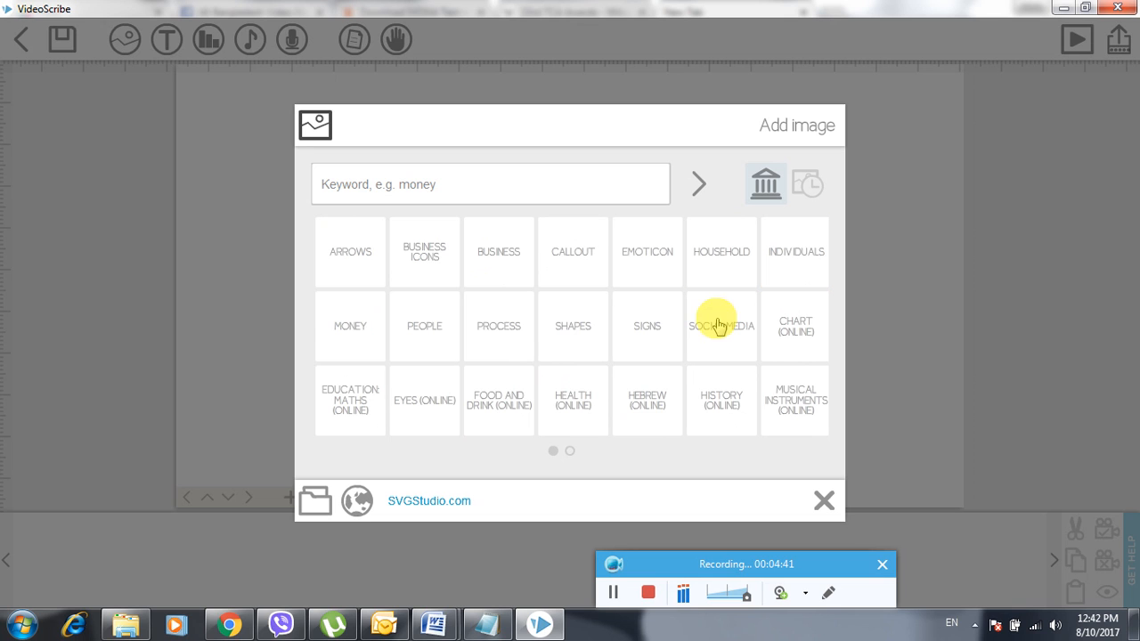
{"action": "left_click", "coordinate": [588, 417]}
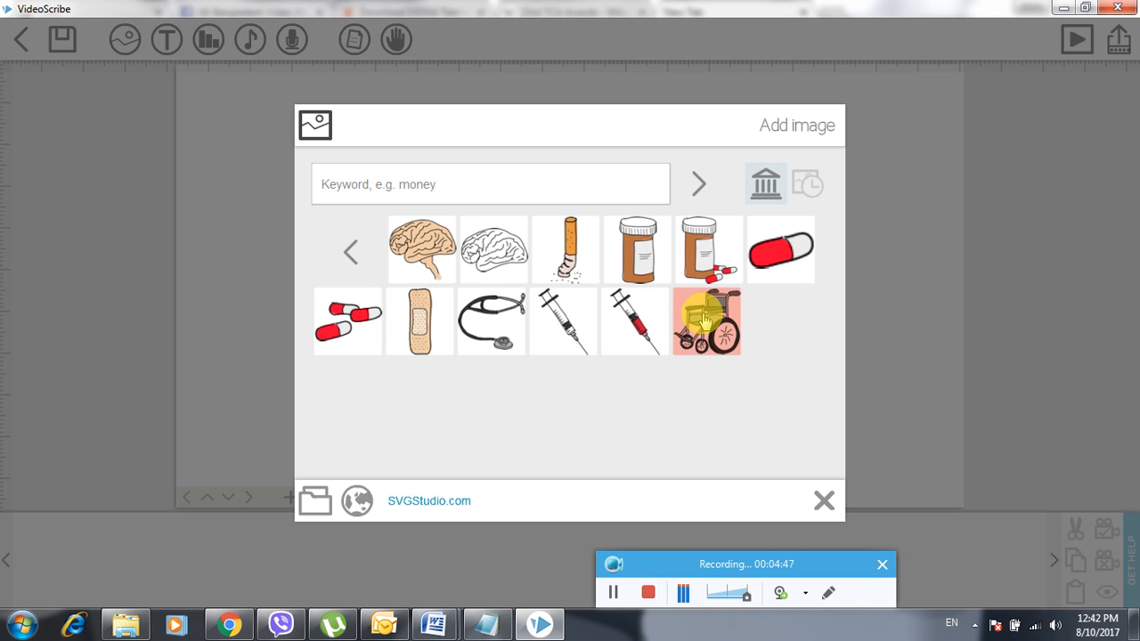
{"action": "left_click", "coordinate": [703, 318]}
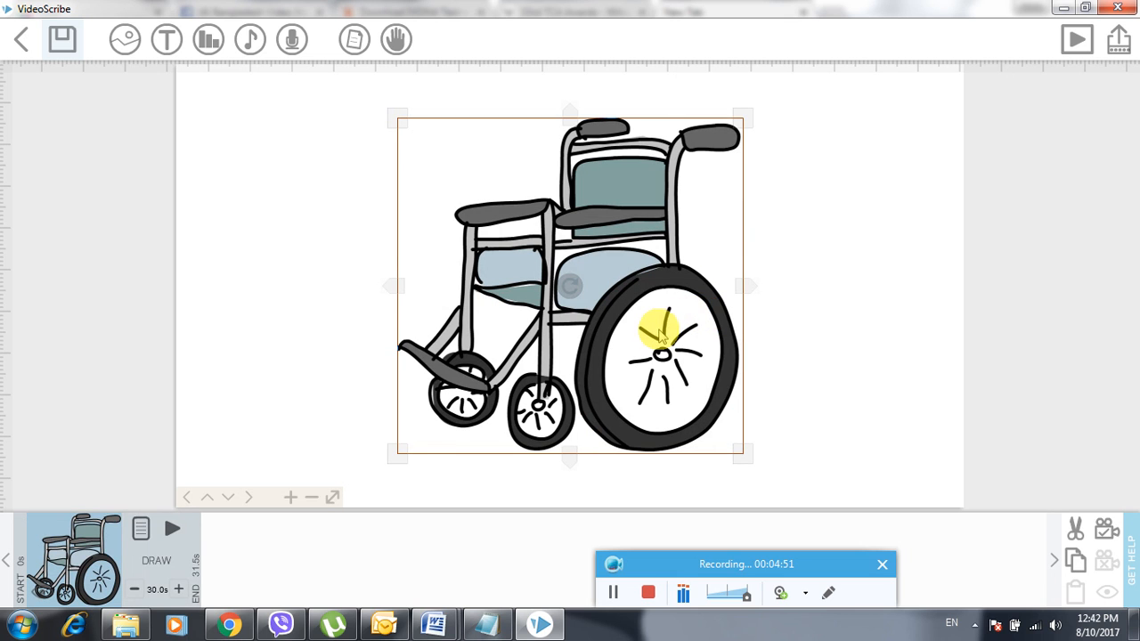
- Resize the wheelchair smaller and position it in the canvas's top-right corner
{"action": "left_click_drag", "start_coordinate": [460, 176], "coordinate": [657, 155]}
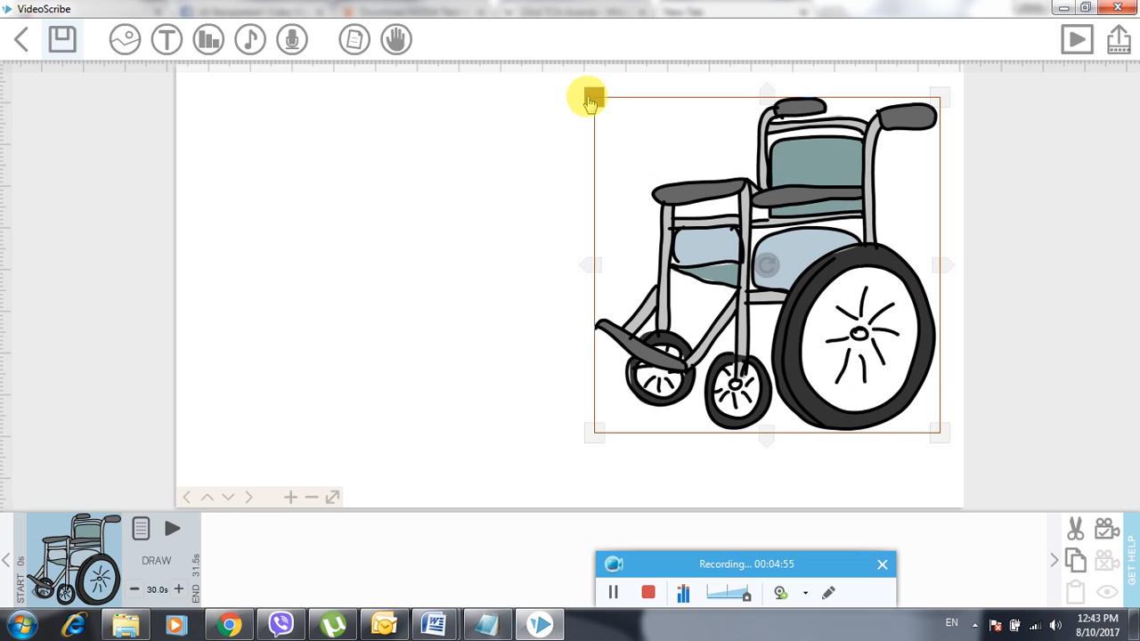
{"action": "left_click_drag", "start_coordinate": [590, 102], "coordinate": [667, 194]}
{"action": "left_click_drag", "start_coordinate": [732, 223], "coordinate": [824, 150]}
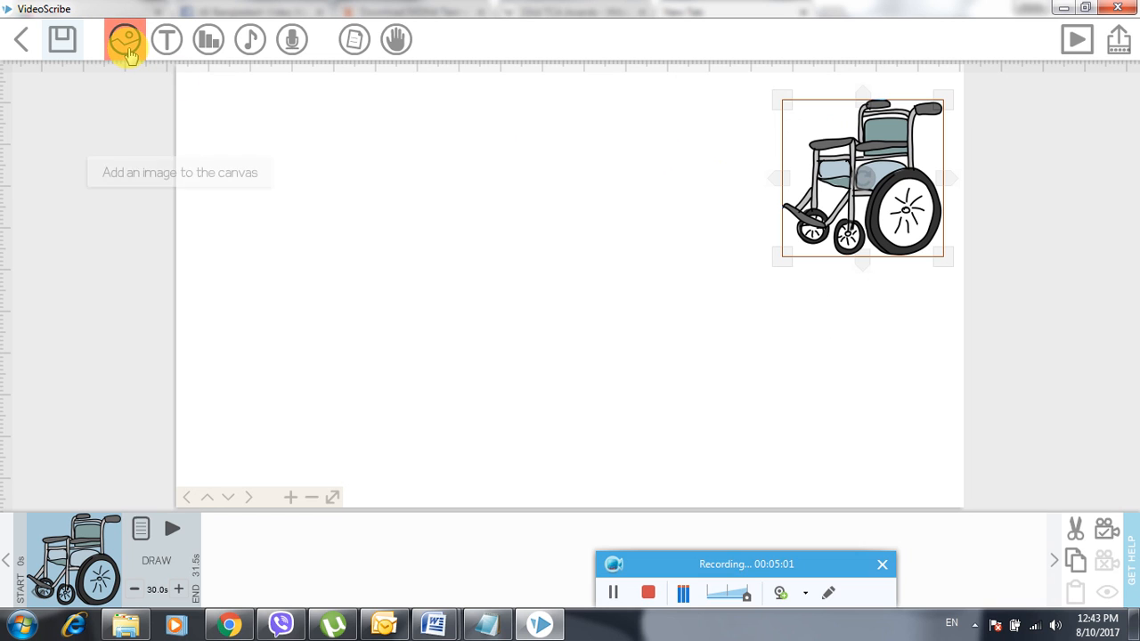
- Add the Individuals man clutching his head, shrunk at the canvas's top-left, then reopen the image picker
{"action": "left_click", "coordinate": [128, 52]}
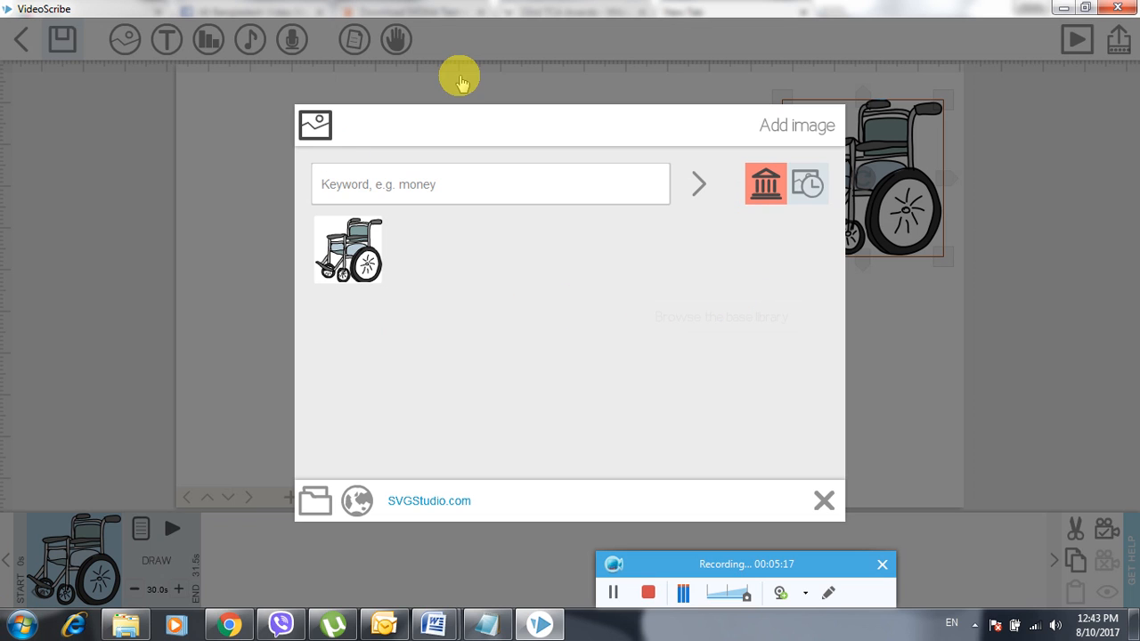
{"action": "left_click", "coordinate": [418, 194]}
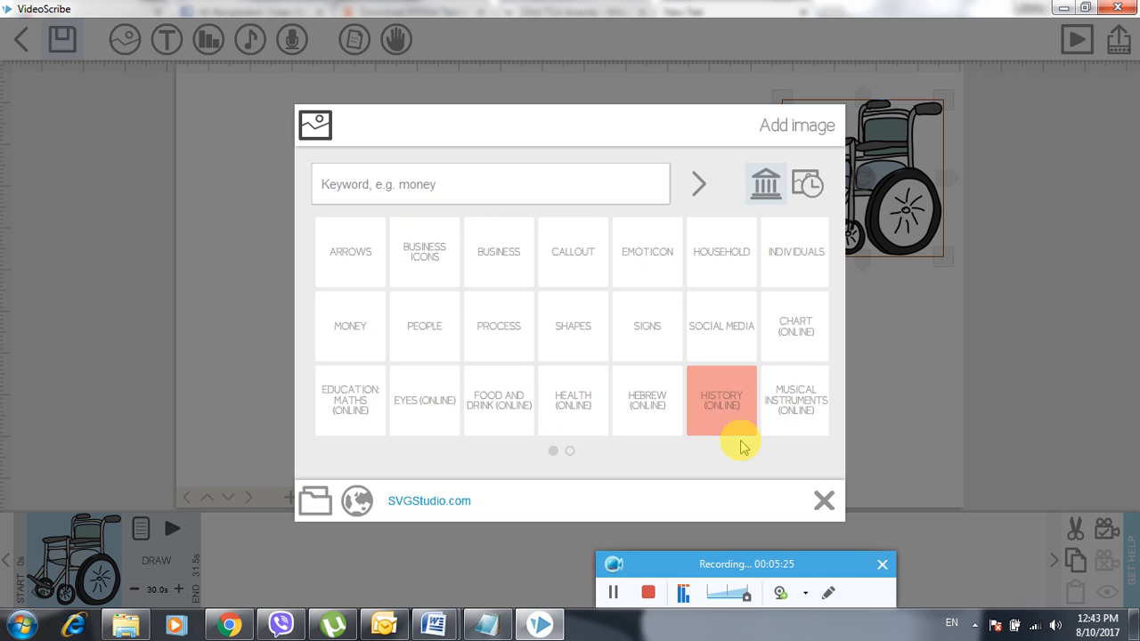
{"action": "left_click", "coordinate": [804, 269]}
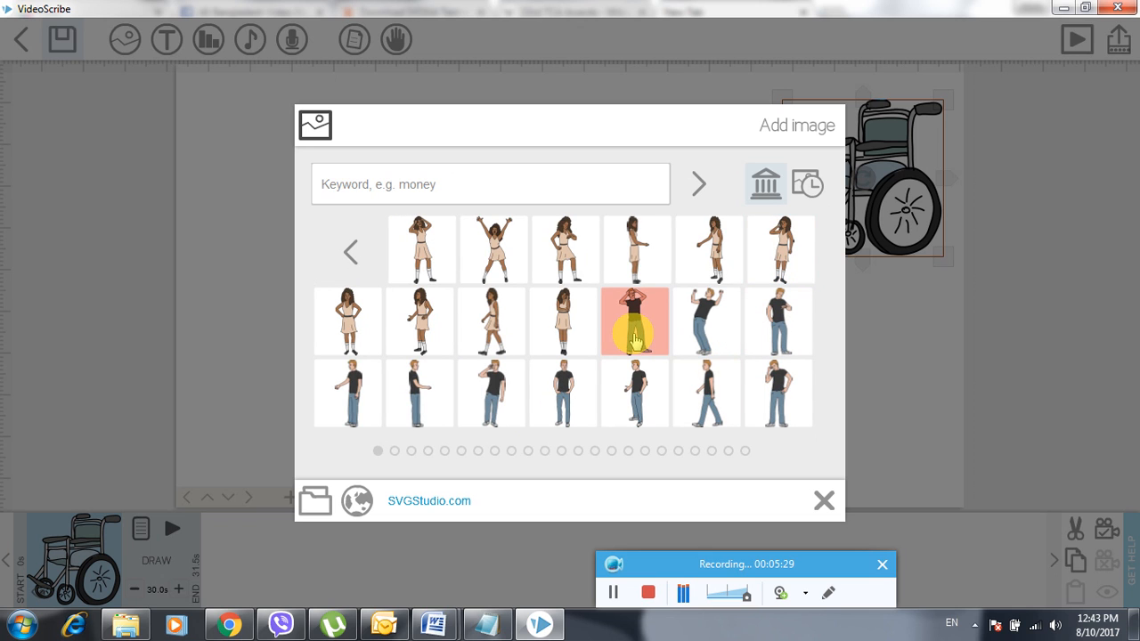
{"action": "left_click", "coordinate": [635, 339]}
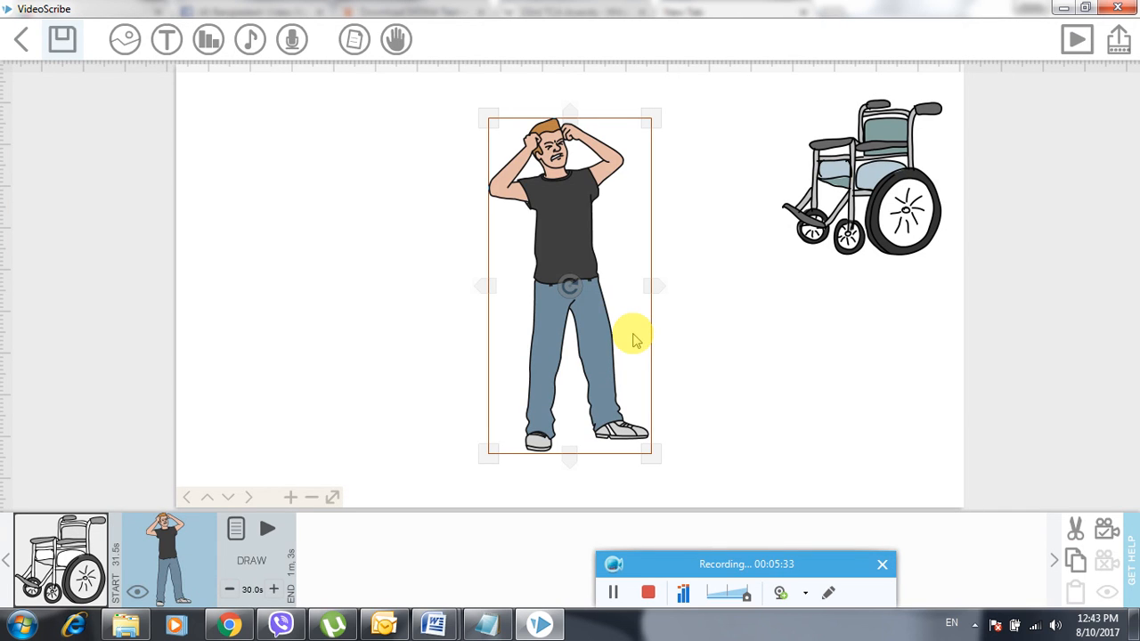
{"action": "left_click_drag", "start_coordinate": [569, 278], "coordinate": [291, 251]}
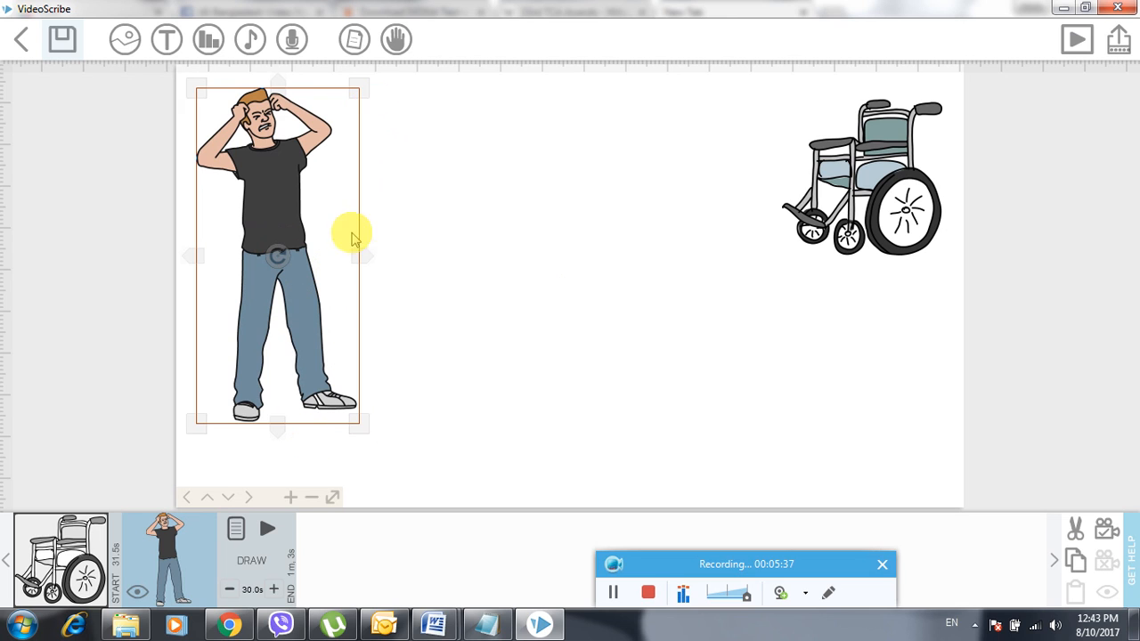
{"action": "left_click_drag", "start_coordinate": [356, 92], "coordinate": [322, 164]}
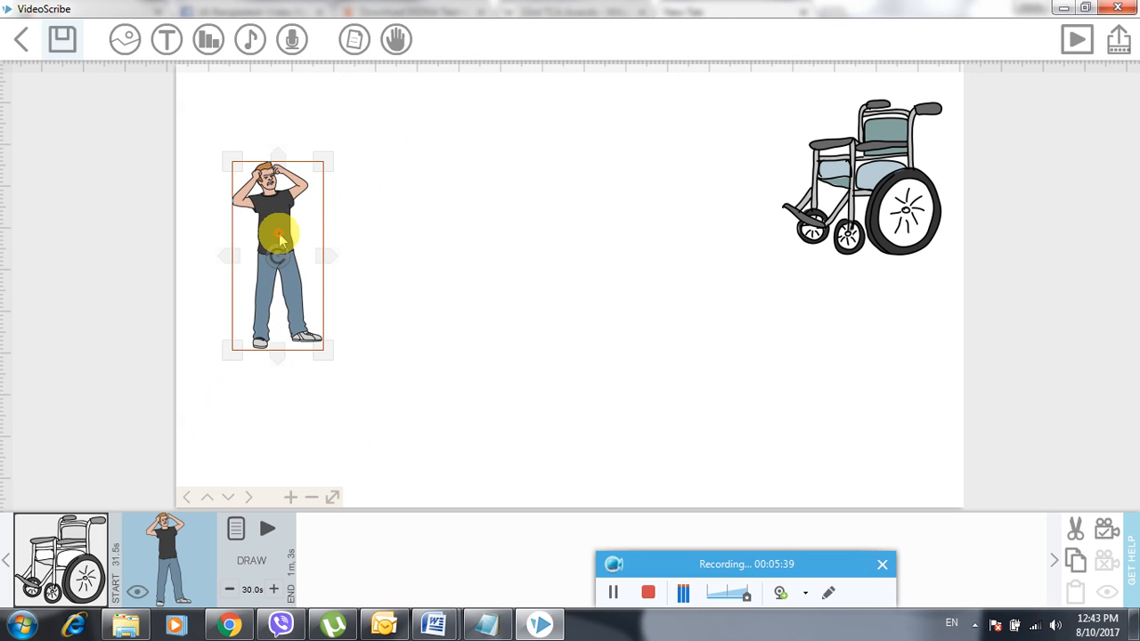
{"action": "left_click_drag", "start_coordinate": [279, 236], "coordinate": [244, 161]}
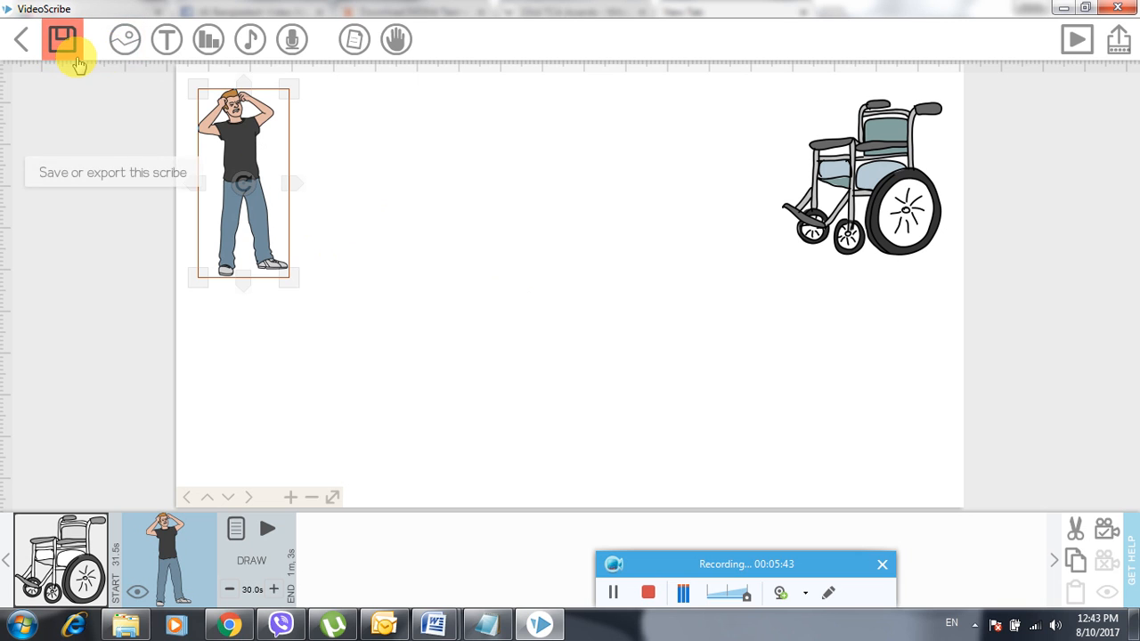
{"action": "left_click", "coordinate": [124, 40]}
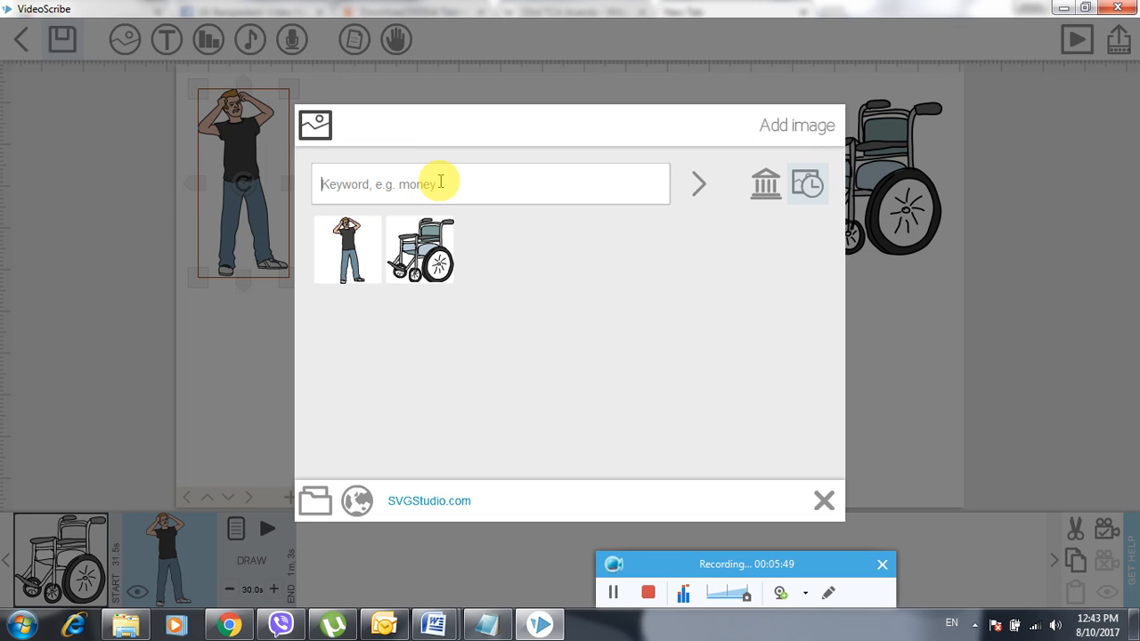
- Clear the 'oldm' search and add the blue-hoodie seated girl from People to the canvas centre
{"action": "type", "text": "oldm"}
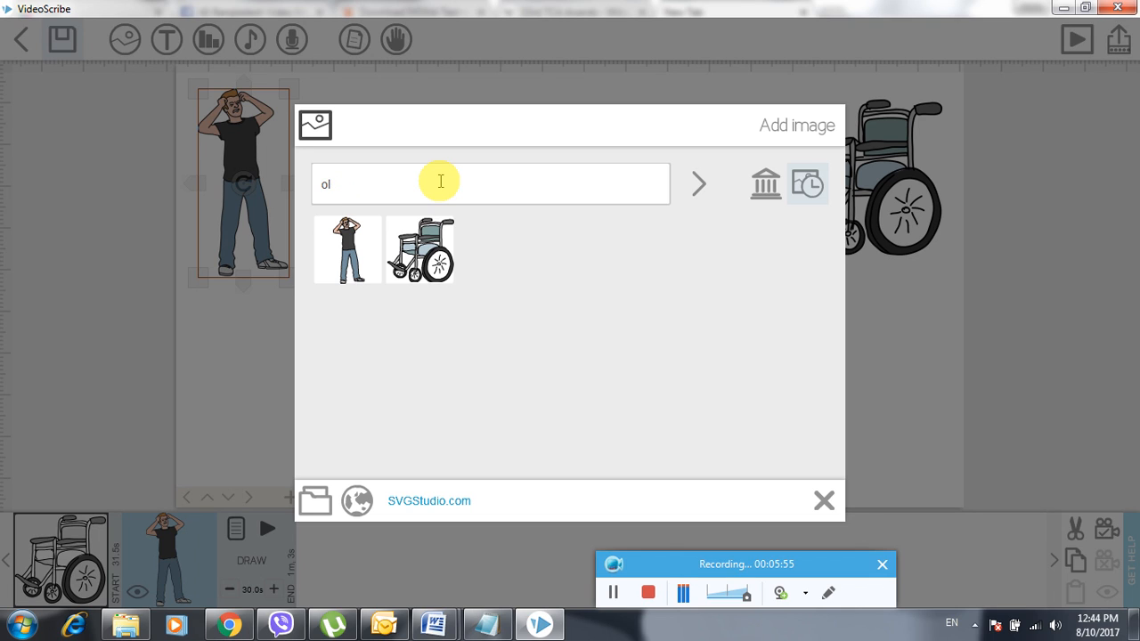
{"action": "key", "text": "BackSpace"}
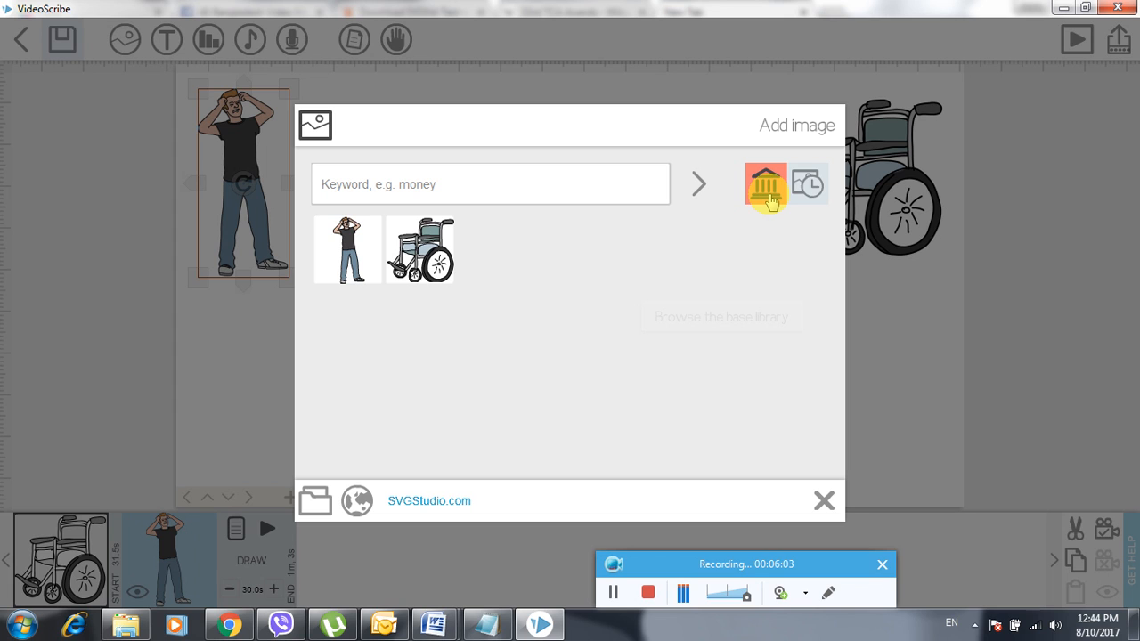
{"action": "left_click", "coordinate": [766, 187]}
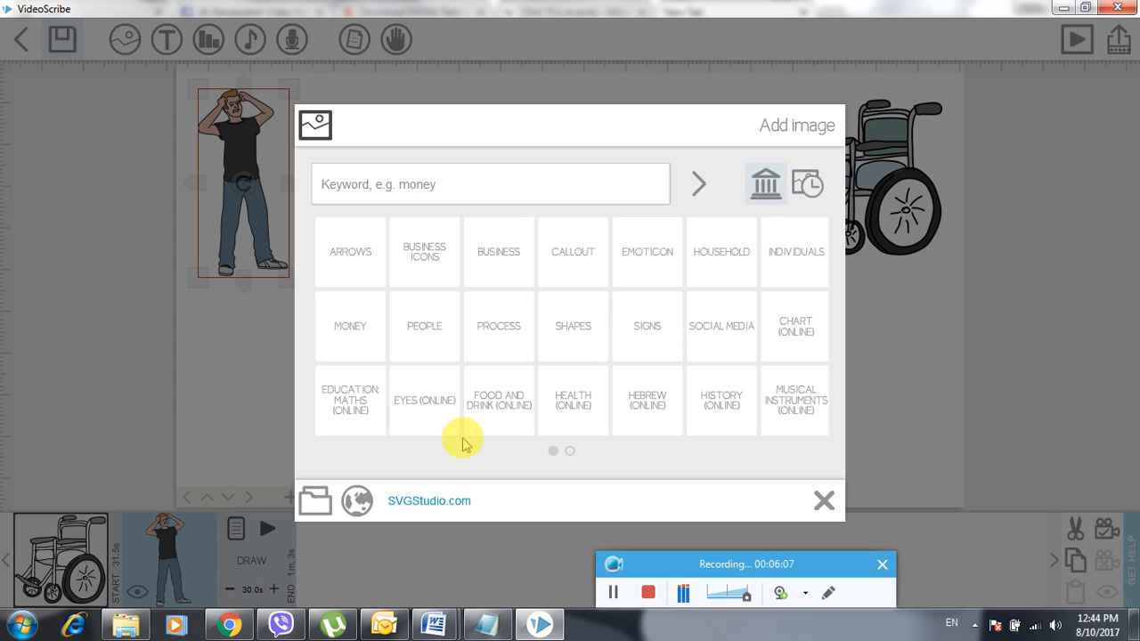
{"action": "left_click", "coordinate": [415, 322]}
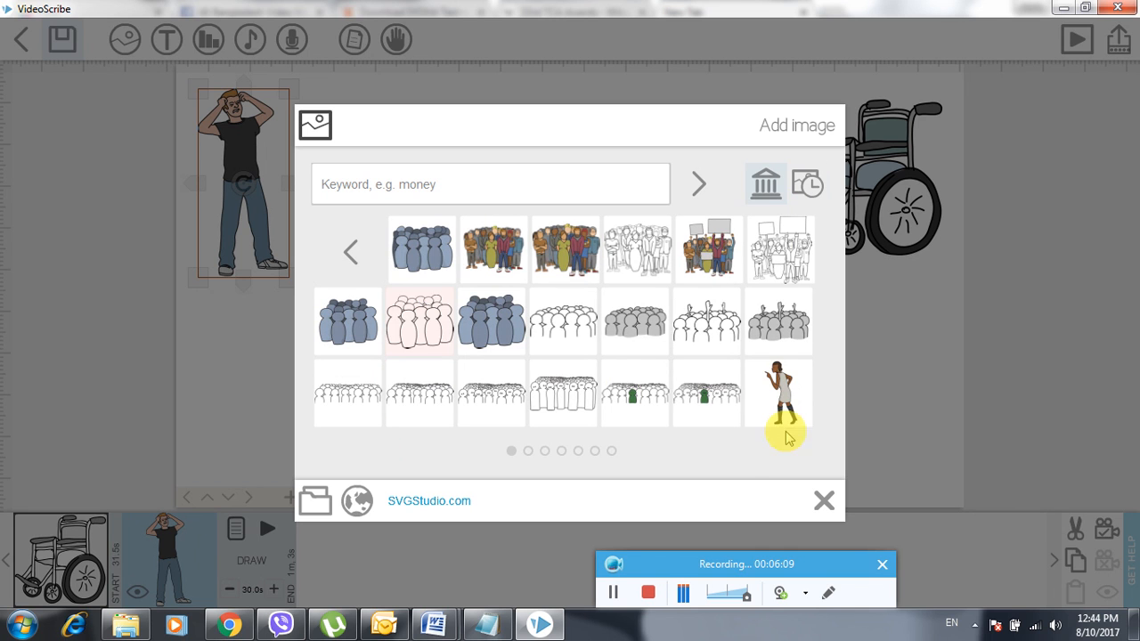
{"action": "scroll", "coordinate": [664, 354], "scroll_direction": "down", "scroll_amount": 3}
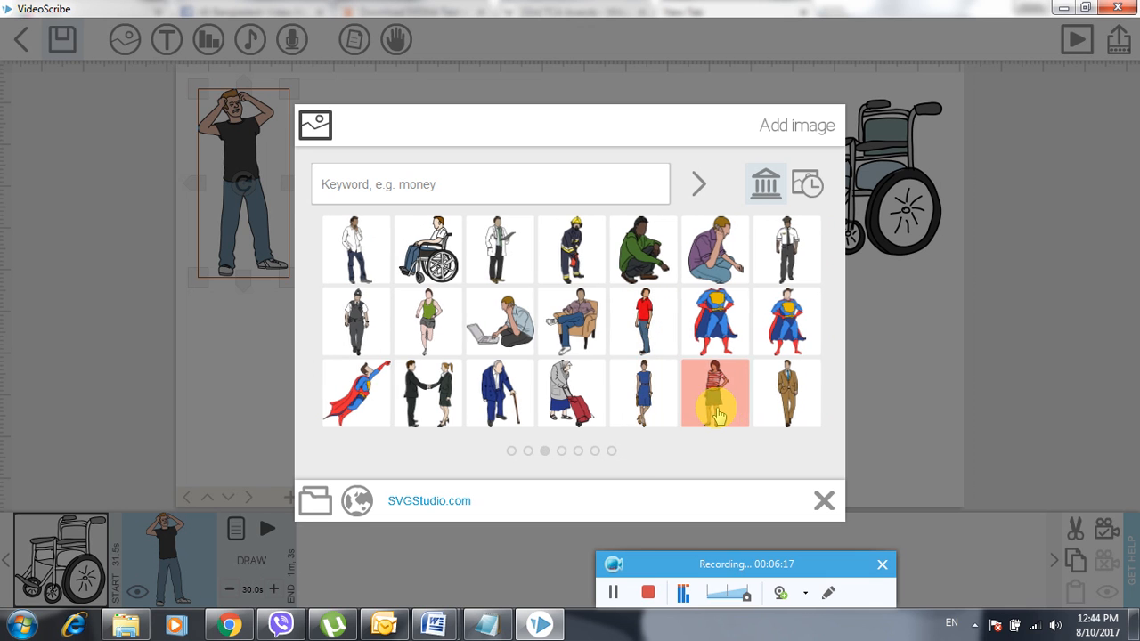
{"action": "scroll", "coordinate": [708, 401], "scroll_direction": "up", "scroll_amount": 1}
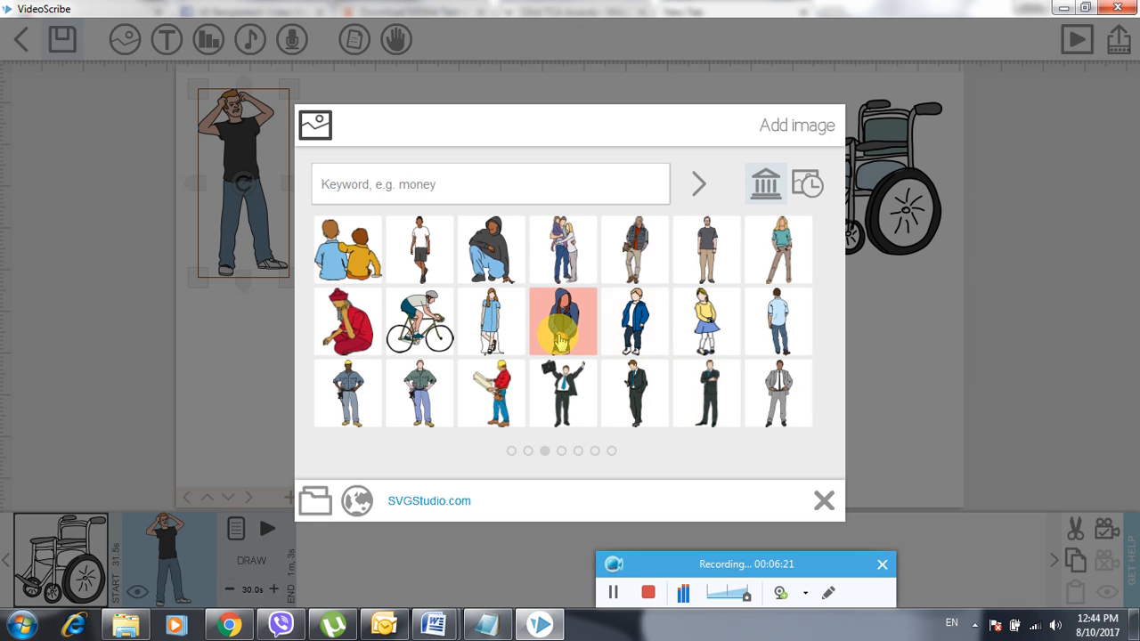
{"action": "left_click", "coordinate": [561, 338]}
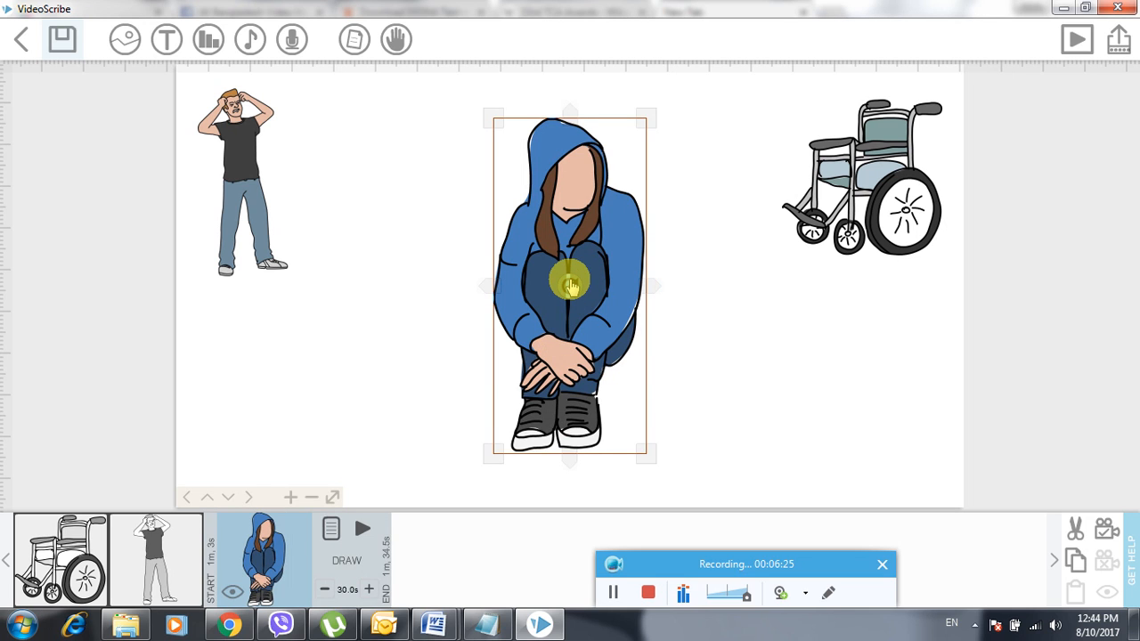
{"action": "left_click", "coordinate": [758, 297]}
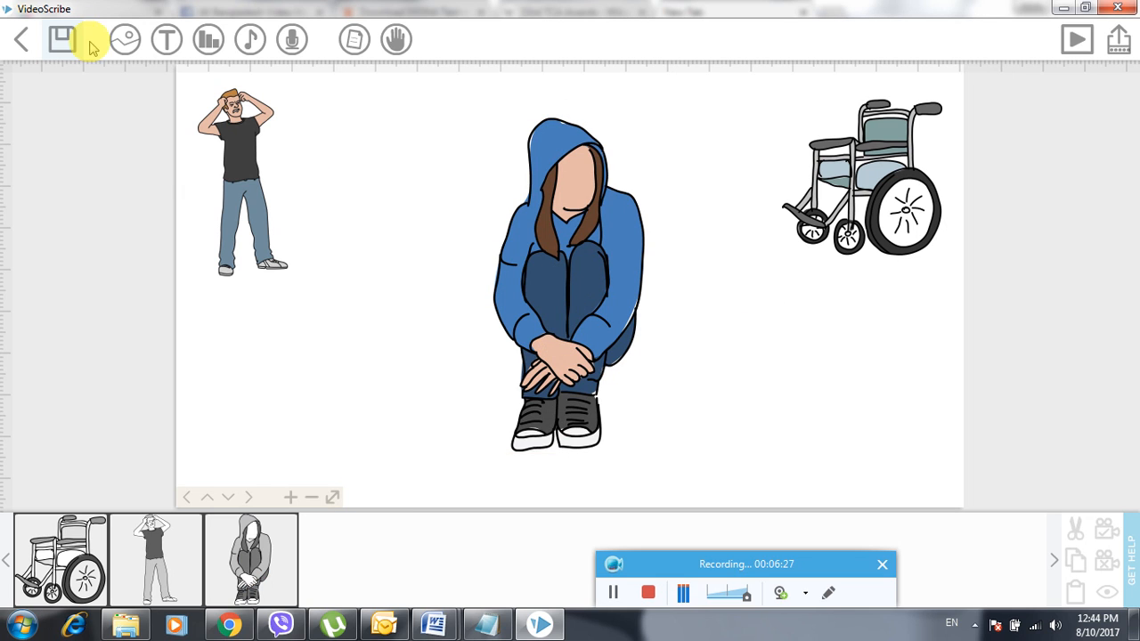
- Add a text caption reading 'So this is a test run to Videoscribe'
{"action": "left_click", "coordinate": [162, 41]}
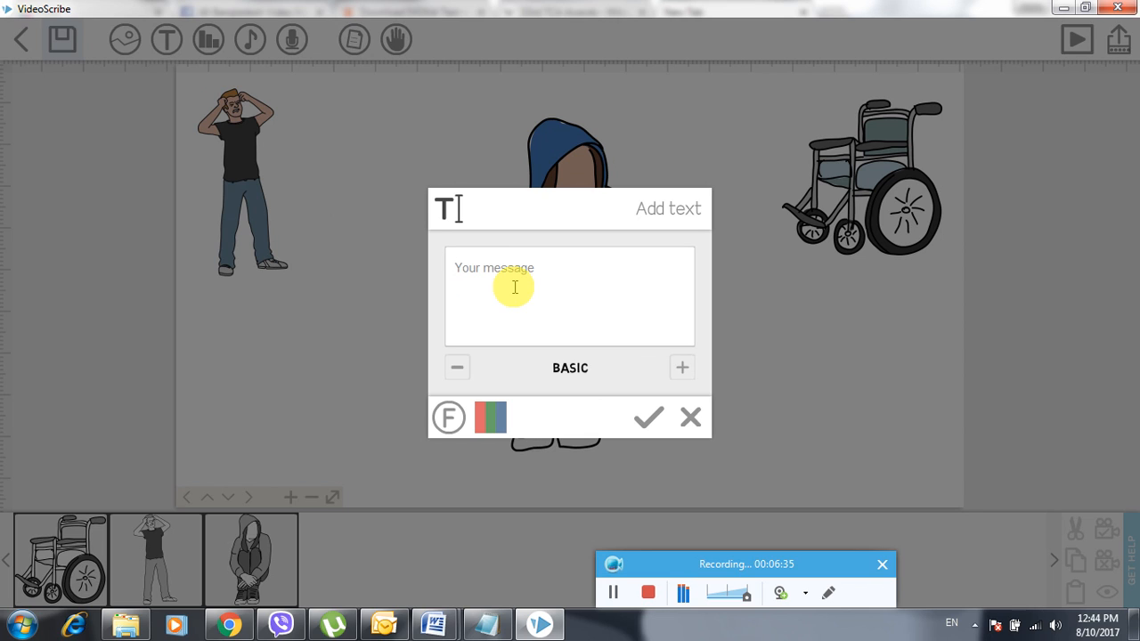
{"action": "type", "text": "So this is a test run to"}
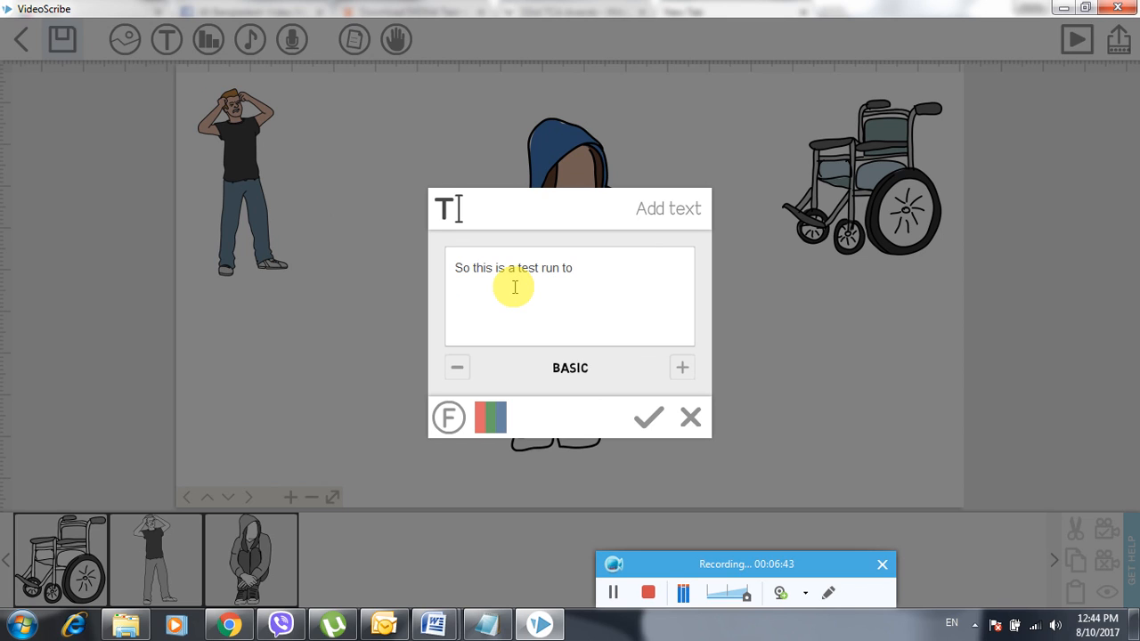
{"action": "type", "text": "ideoscribe"}
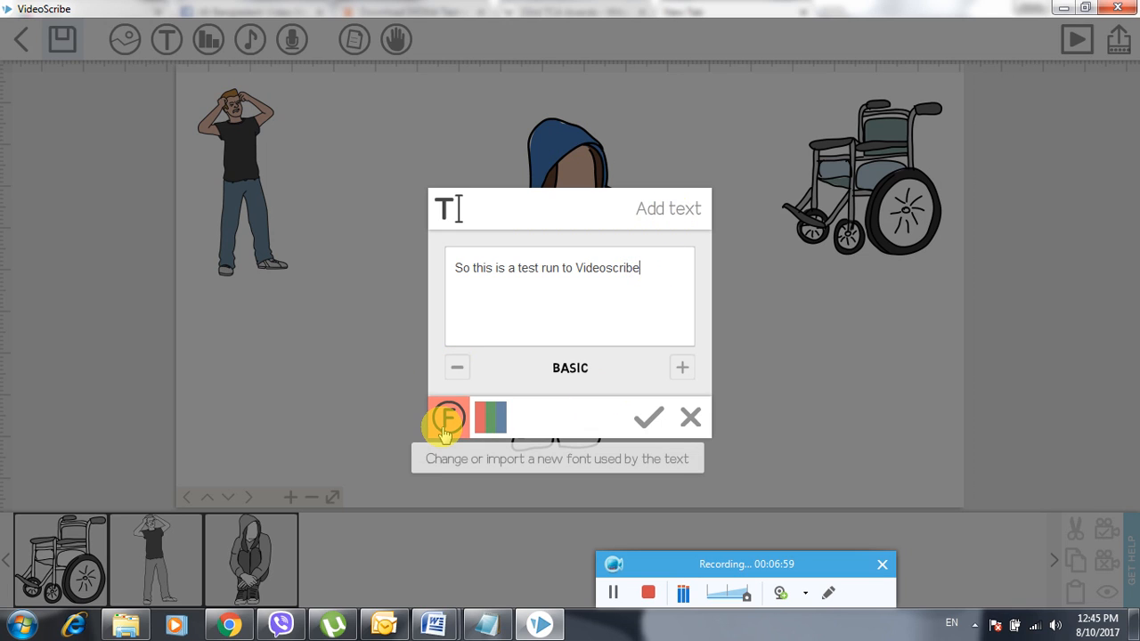
- Colour the whole caption line dark red (8c172f)
{"action": "left_click", "coordinate": [493, 419]}
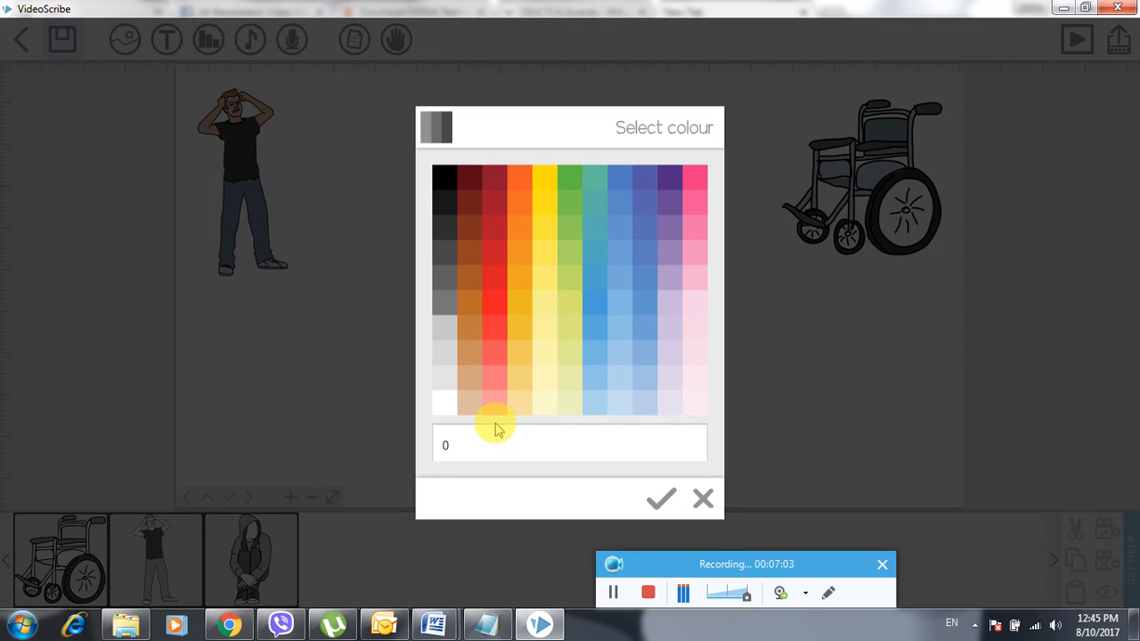
{"action": "left_click", "coordinate": [662, 183]}
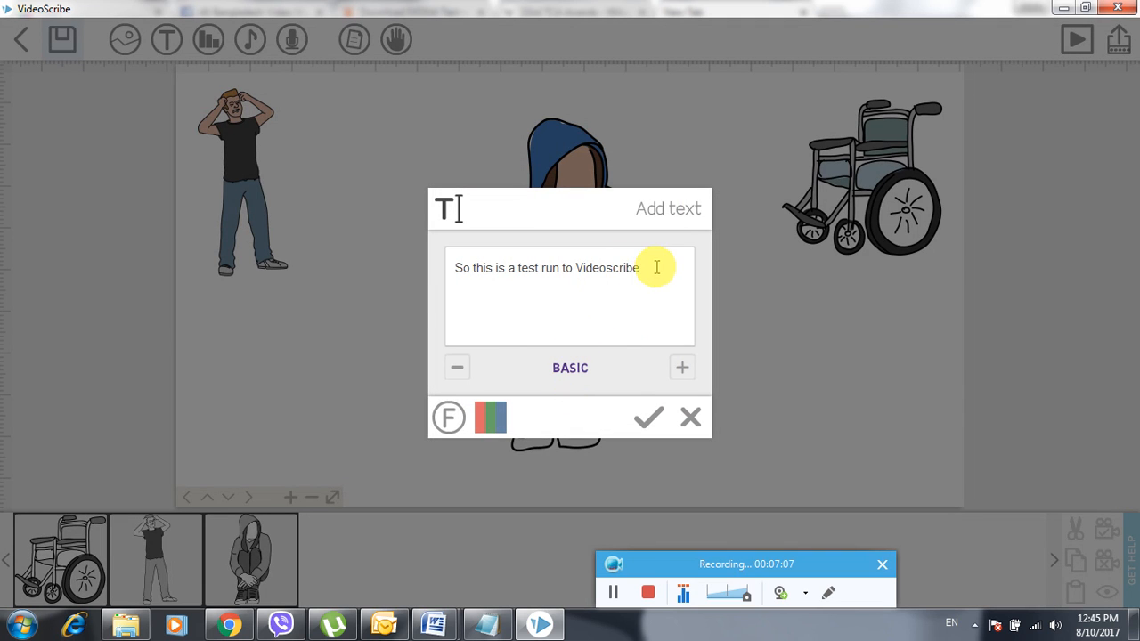
{"action": "left_click_drag", "start_coordinate": [653, 267], "coordinate": [447, 265]}
{"action": "left_click", "coordinate": [491, 418]}
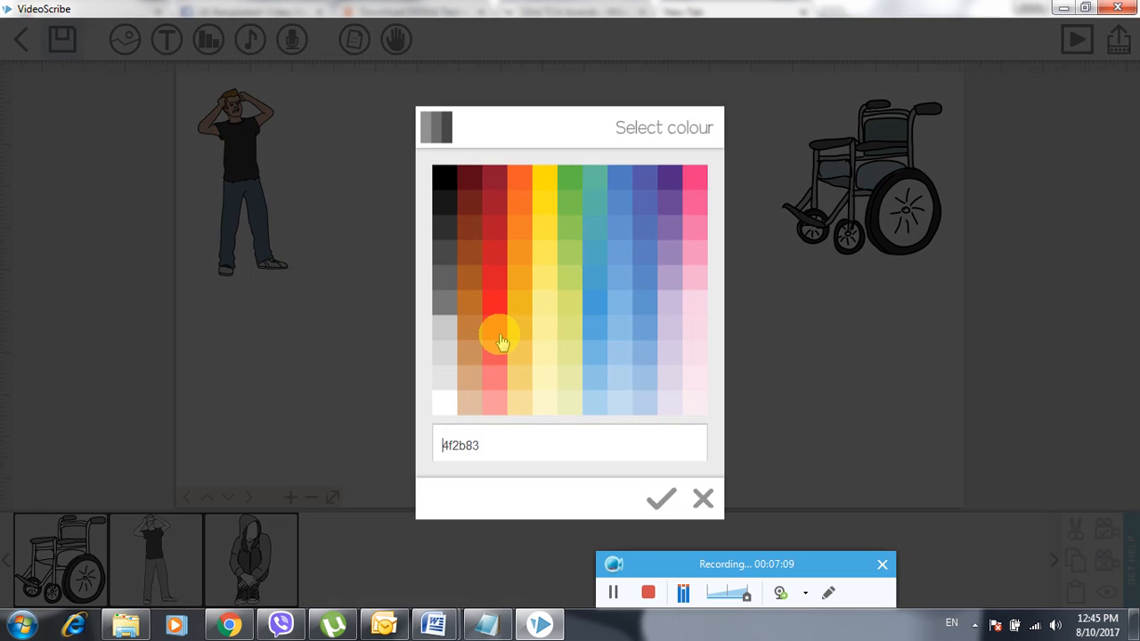
{"action": "left_click", "coordinate": [492, 176]}
{"action": "left_click", "coordinate": [593, 269]}
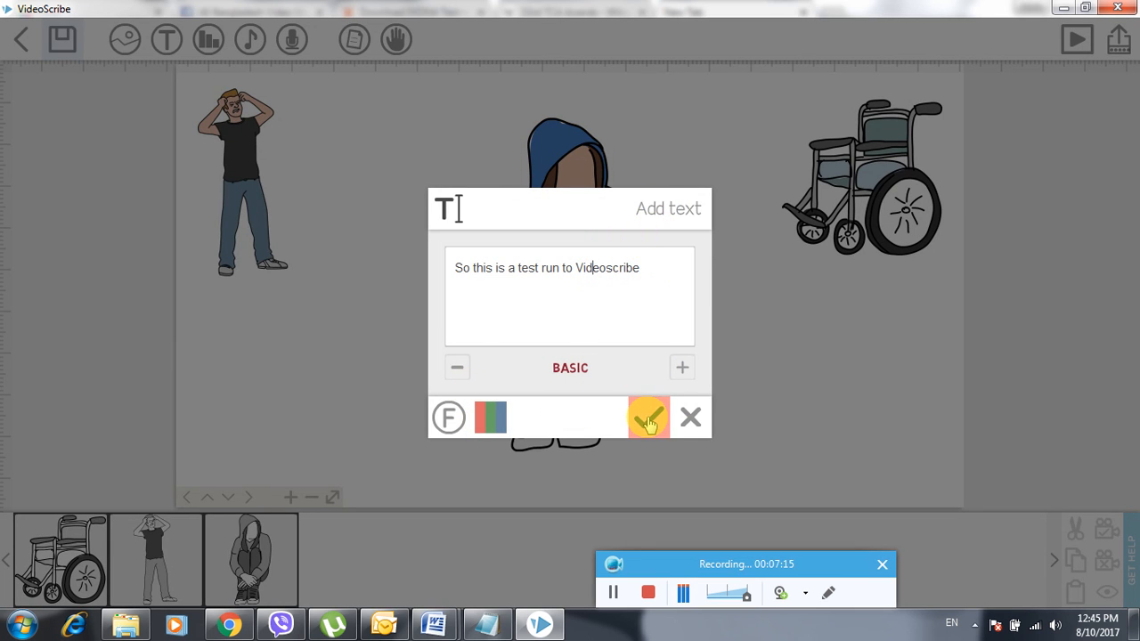
- Import Gill Sans Ultra Bold Condensed for the caption, leaving out the Armenian character set
{"action": "left_click", "coordinate": [451, 420]}
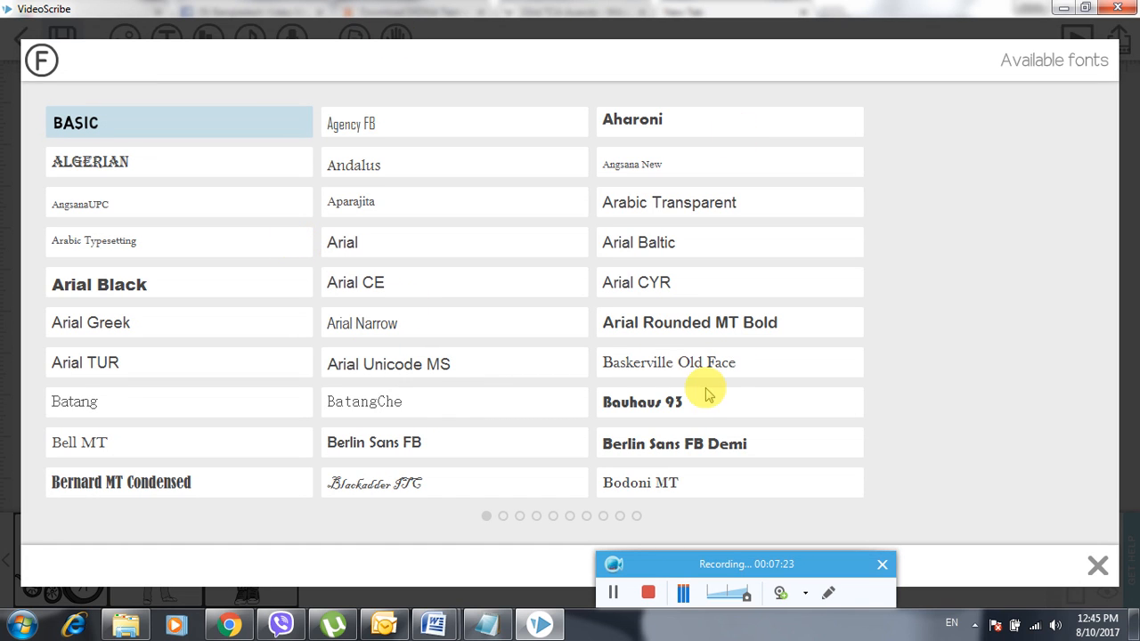
{"action": "scroll", "coordinate": [537, 379], "scroll_direction": "down", "scroll_amount": 3}
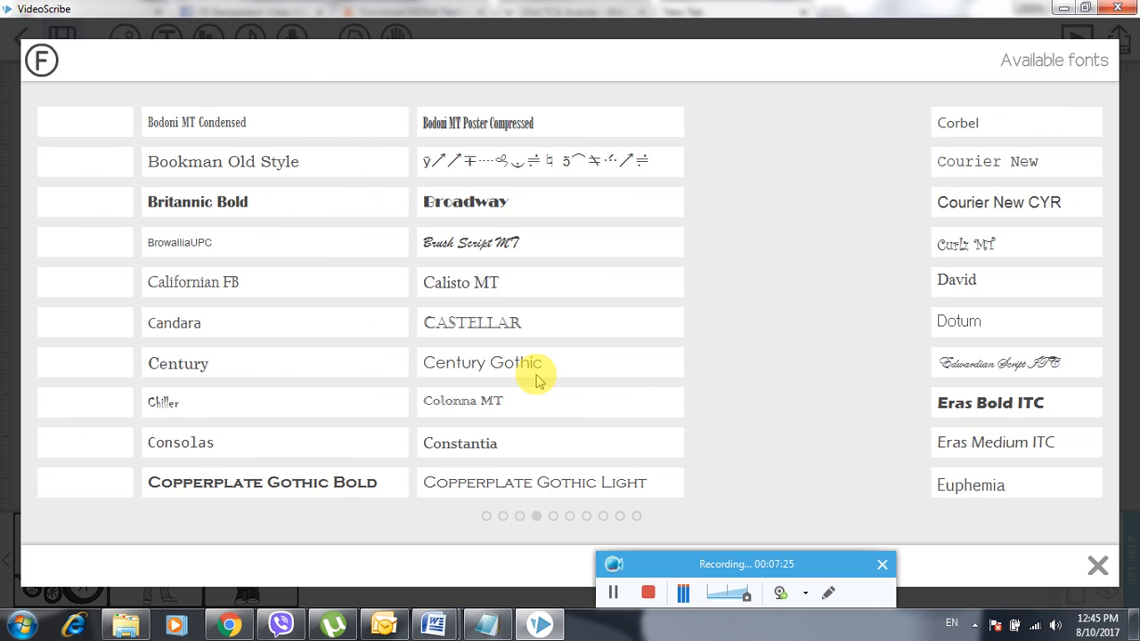
{"action": "scroll", "coordinate": [537, 378], "scroll_direction": "down", "scroll_amount": 1}
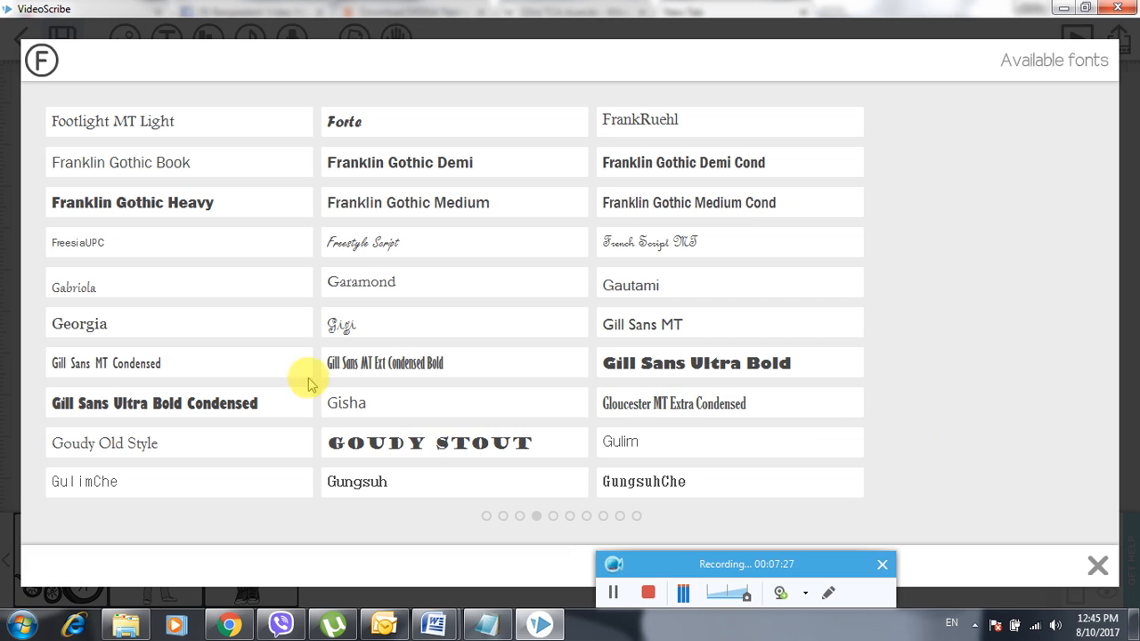
{"action": "left_click", "coordinate": [111, 401]}
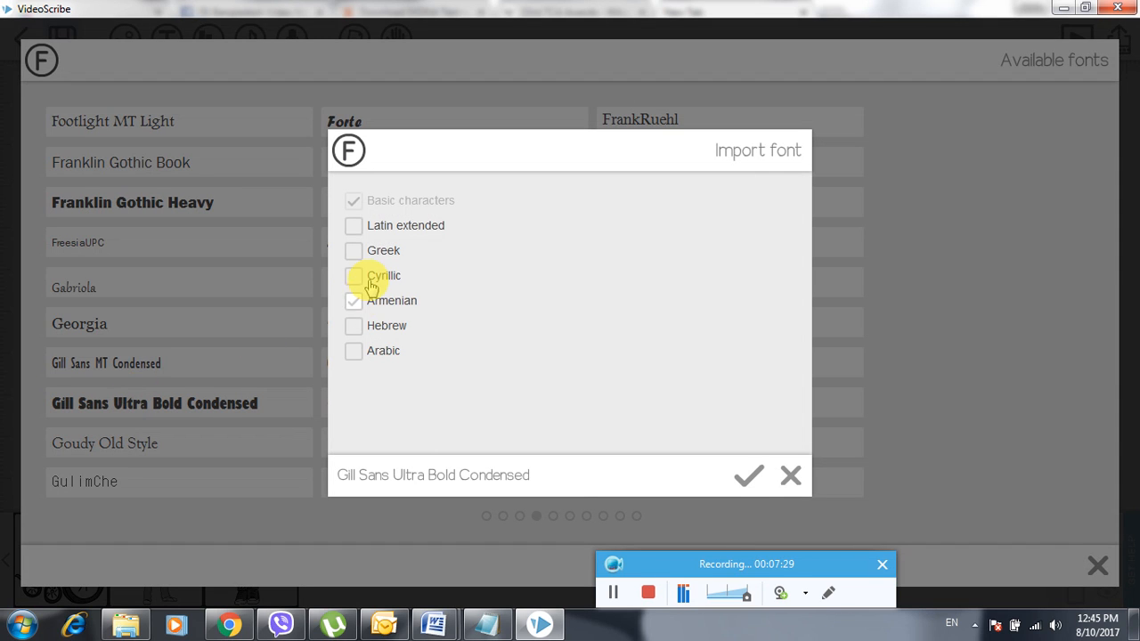
{"action": "left_click", "coordinate": [354, 226]}
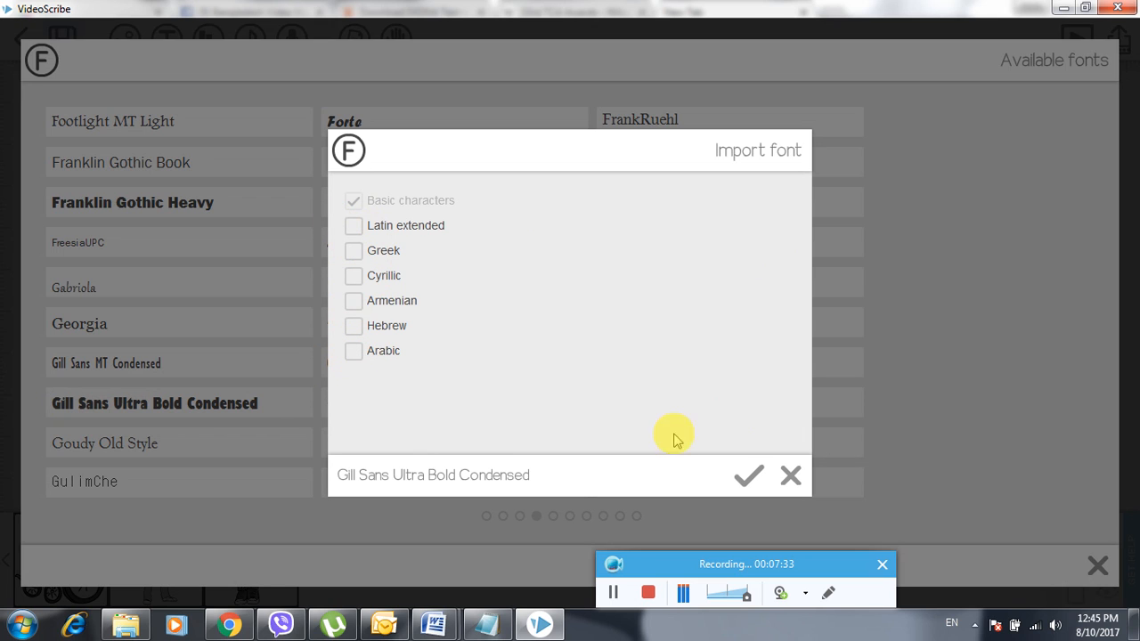
{"action": "left_click", "coordinate": [749, 477]}
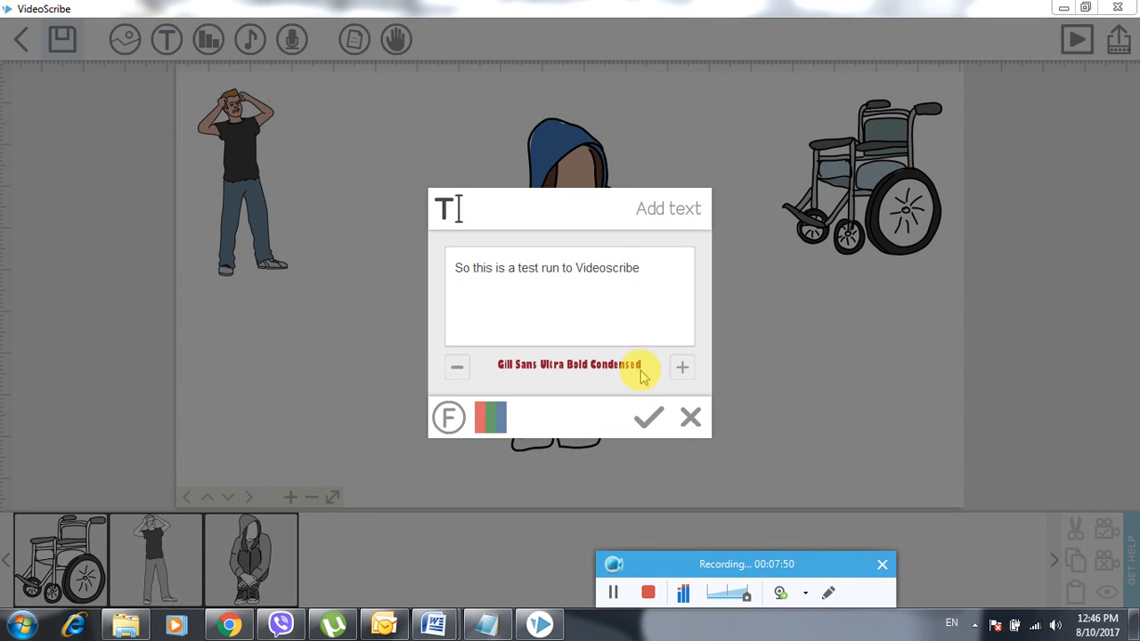
- Place the caption on the canvas and drag it down to the bottom of the scene
{"action": "left_click", "coordinate": [650, 426]}
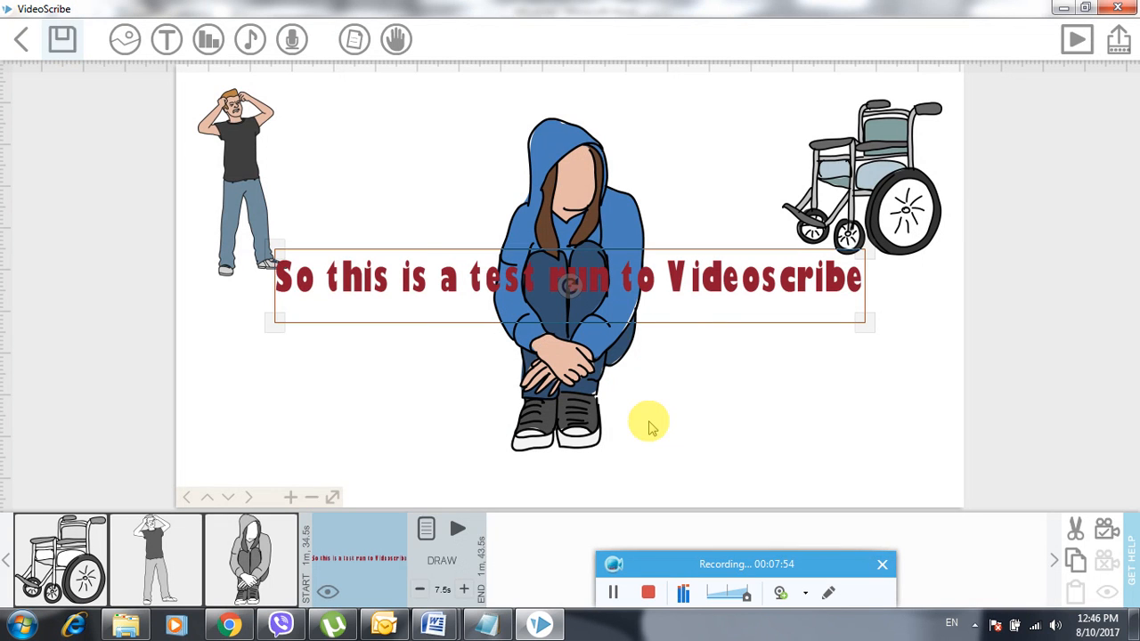
{"action": "left_click_drag", "start_coordinate": [668, 263], "coordinate": [667, 445]}
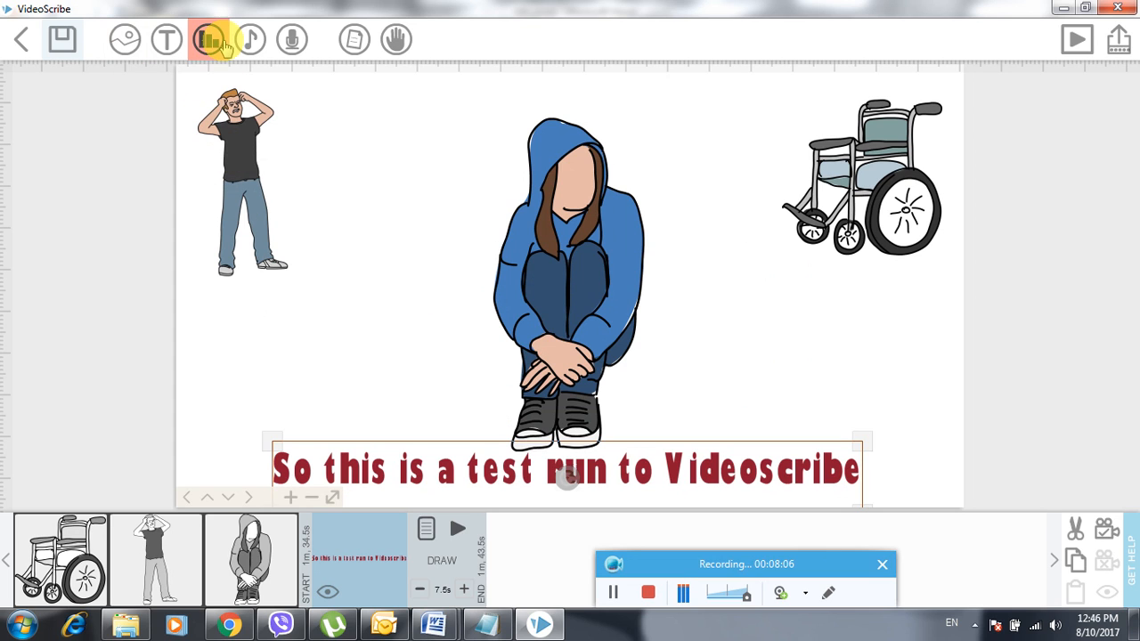
{"action": "left_click", "coordinate": [252, 40]}
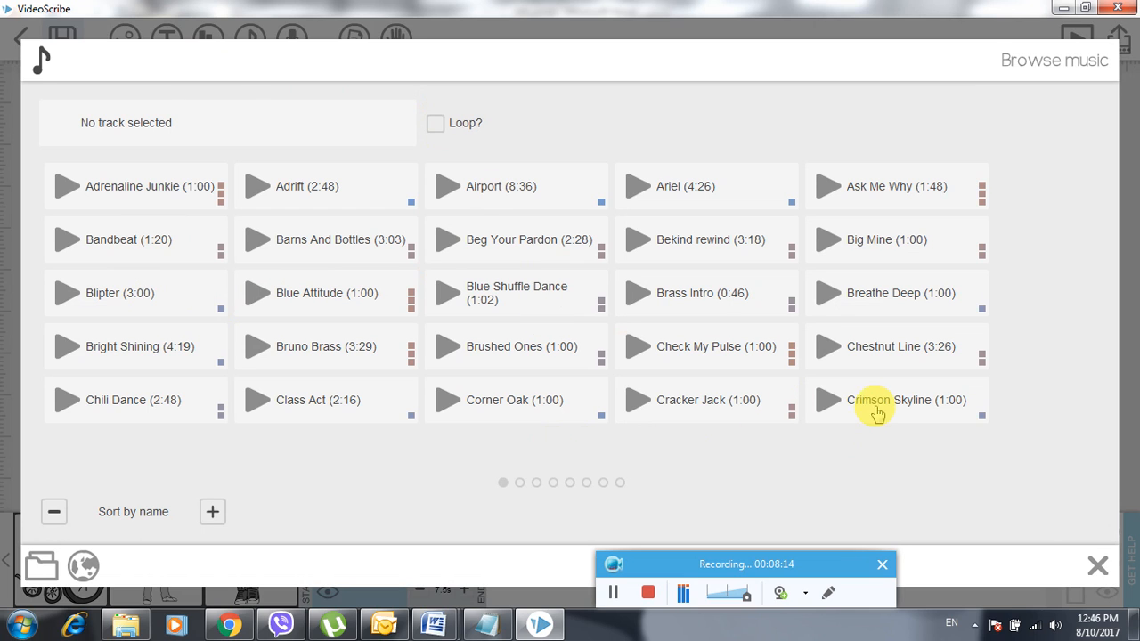
- Preview the Crimson Skyline, Brass Intro and Adrenaline Junkie tracks, with system volume lowered to 46
{"action": "left_click", "coordinate": [829, 402]}
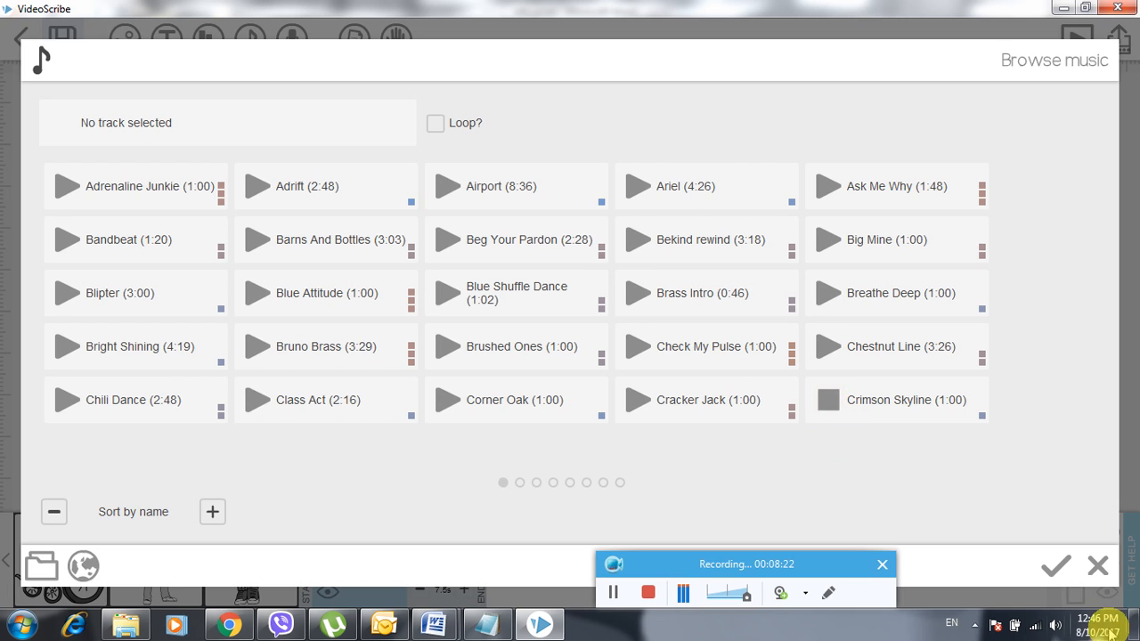
{"action": "left_click", "coordinate": [1054, 626]}
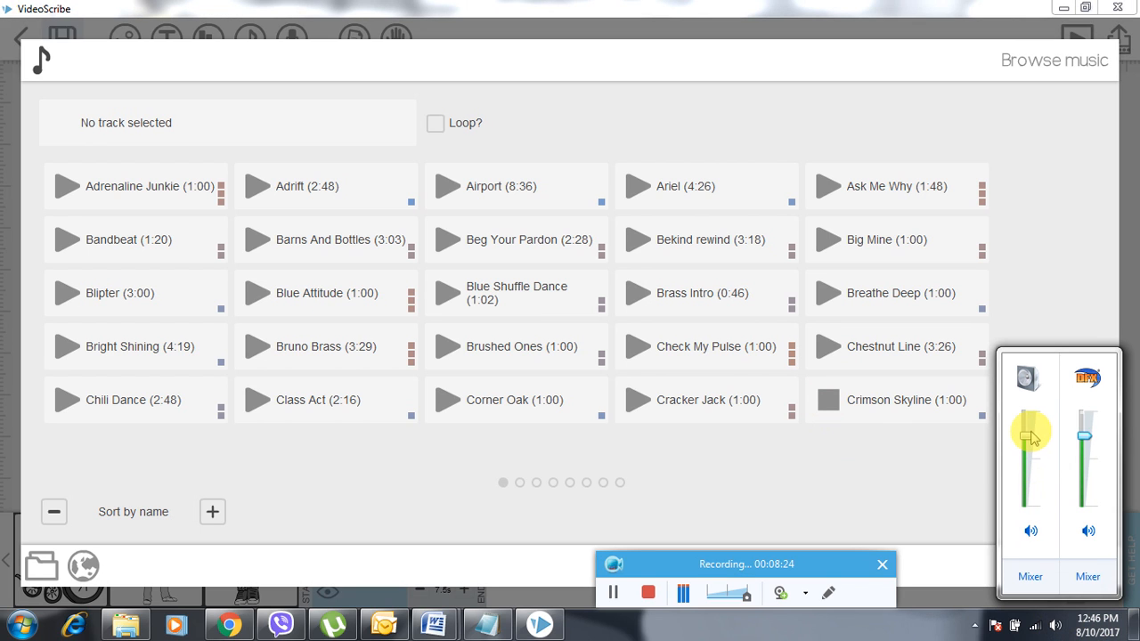
{"action": "left_click_drag", "start_coordinate": [1027, 437], "coordinate": [1030, 462]}
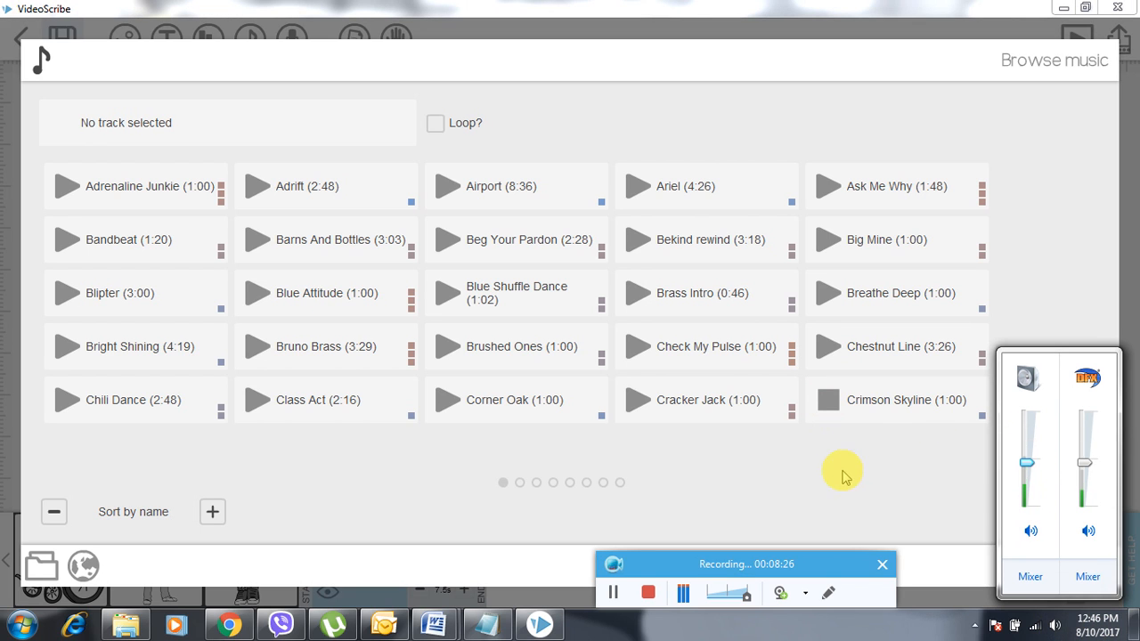
{"action": "left_click", "coordinate": [827, 399]}
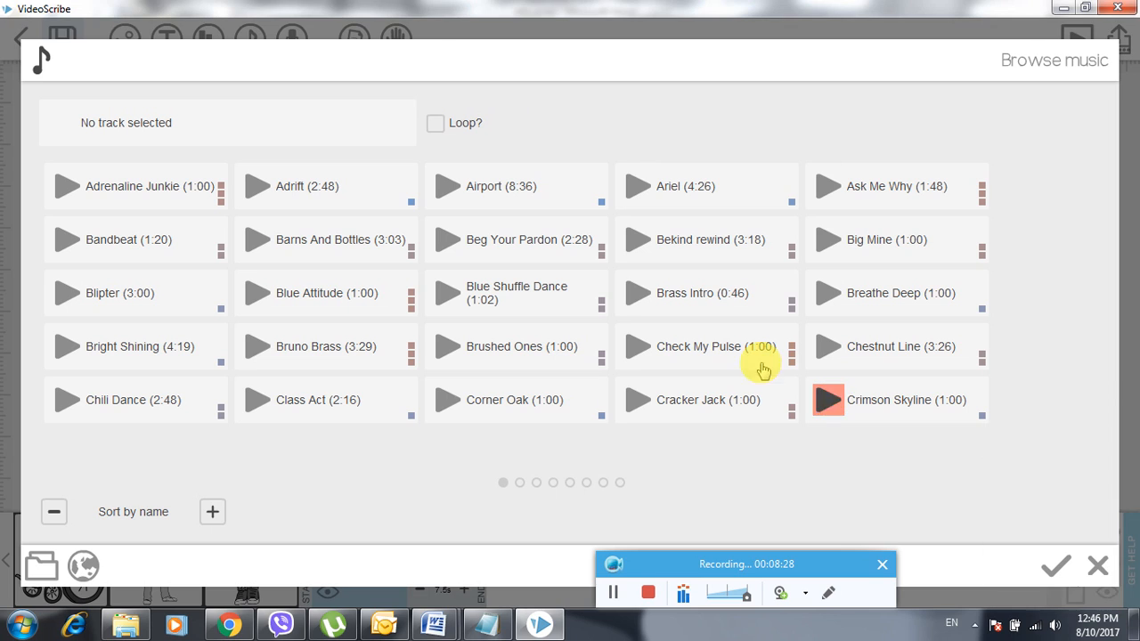
{"action": "left_click", "coordinate": [636, 293]}
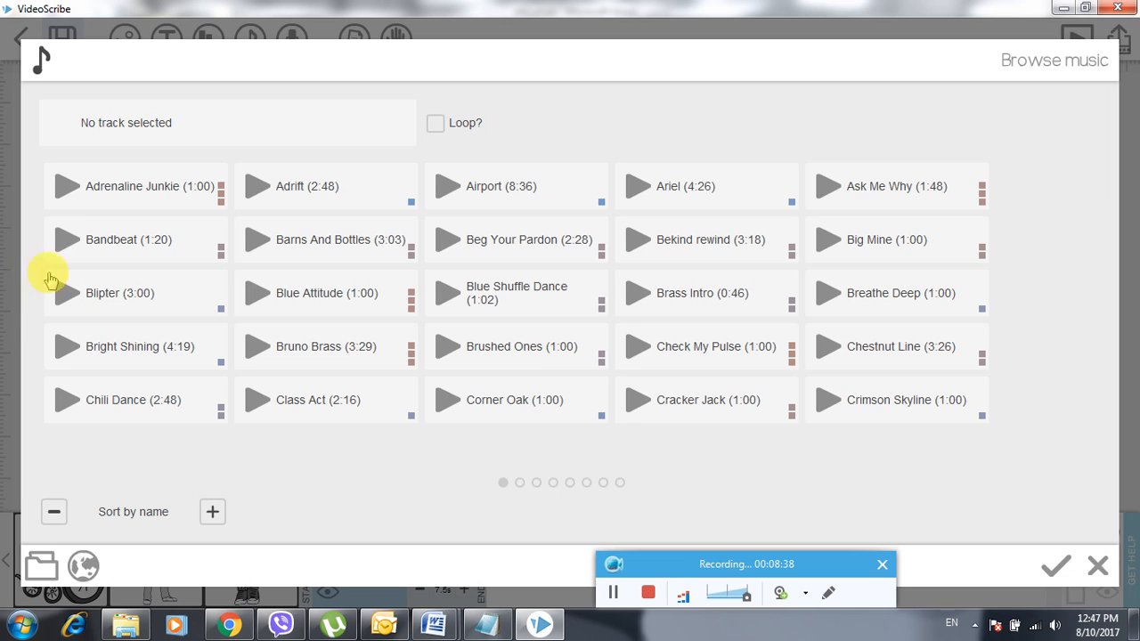
{"action": "left_click", "coordinate": [65, 190]}
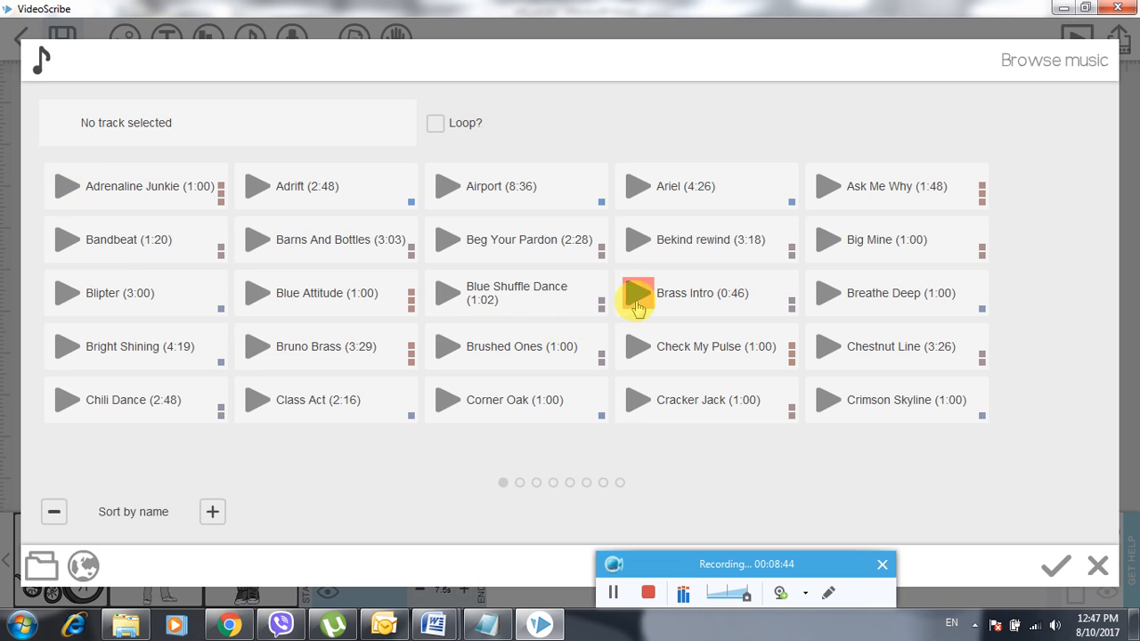
- Set Brass Intro as the background music with looping turned off, adjust its volume, and confirm
{"action": "left_click", "coordinate": [792, 312]}
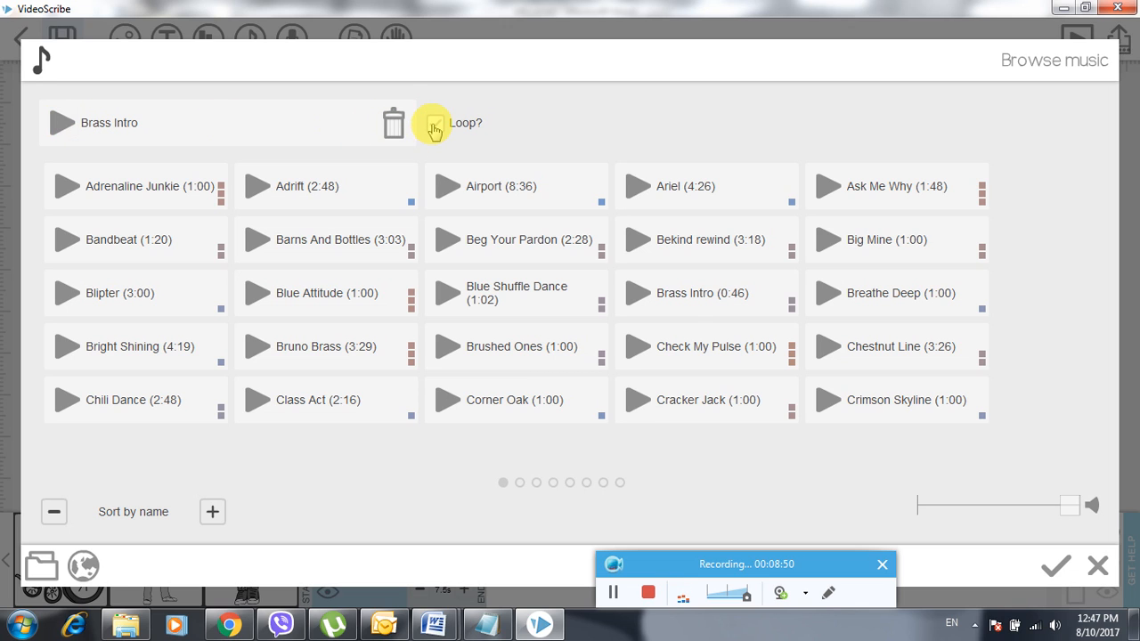
{"action": "left_click", "coordinate": [434, 126]}
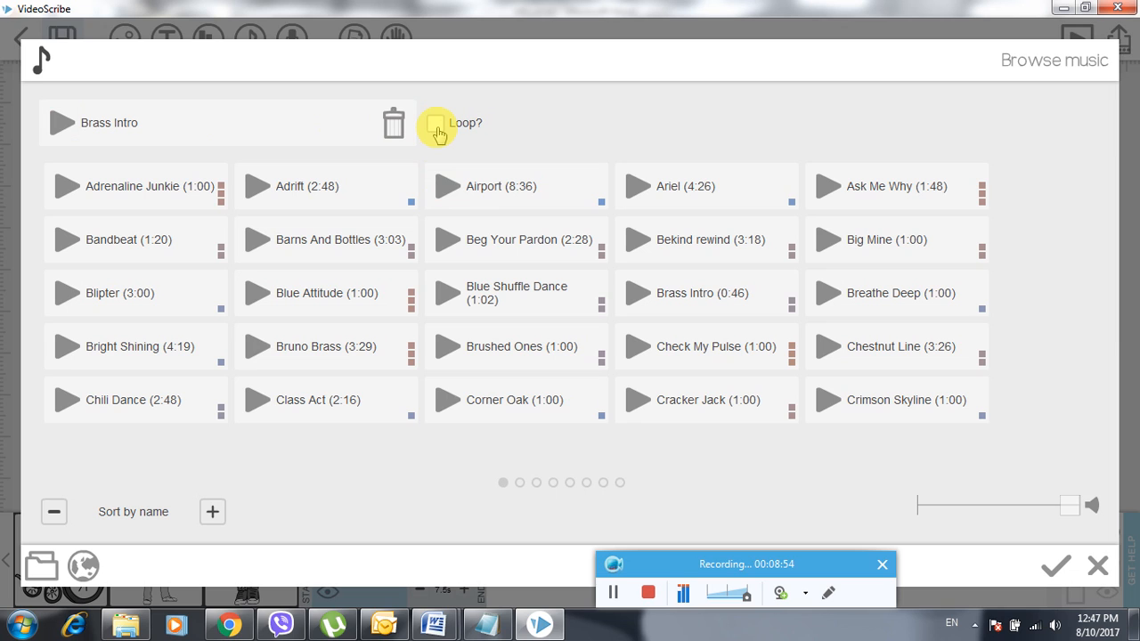
{"action": "left_click", "coordinate": [436, 127]}
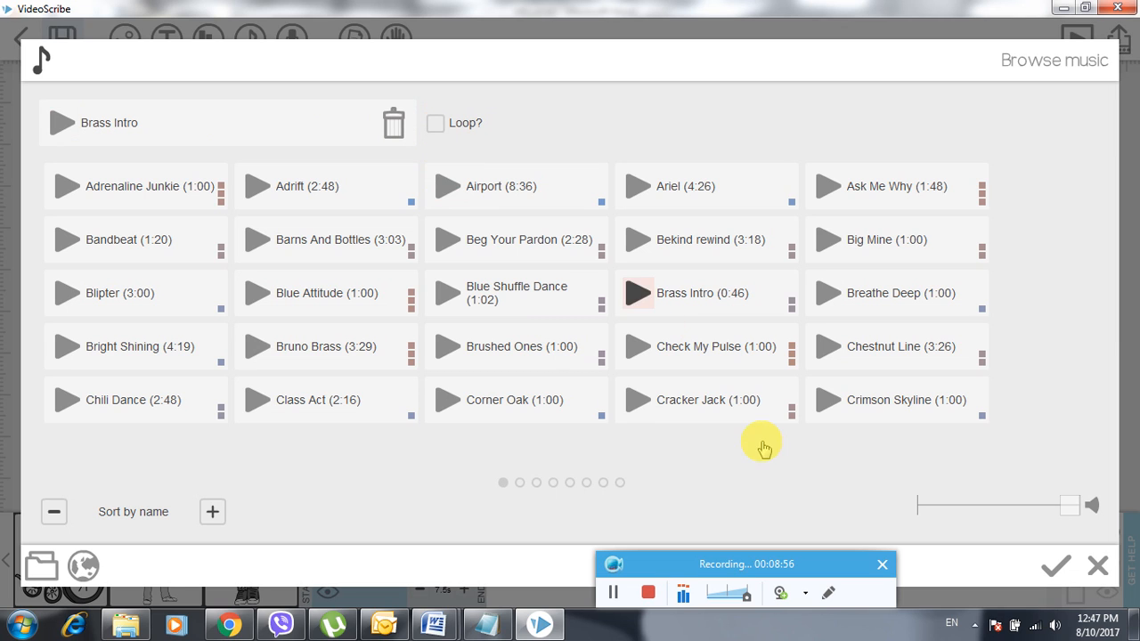
{"action": "mouse_move", "coordinate": [1067, 510]}
{"action": "left_mouse_down"}
{"action": "mouse_move", "coordinate": [976, 504]}
{"action": "mouse_move", "coordinate": [1064, 509]}
{"action": "left_mouse_up"}
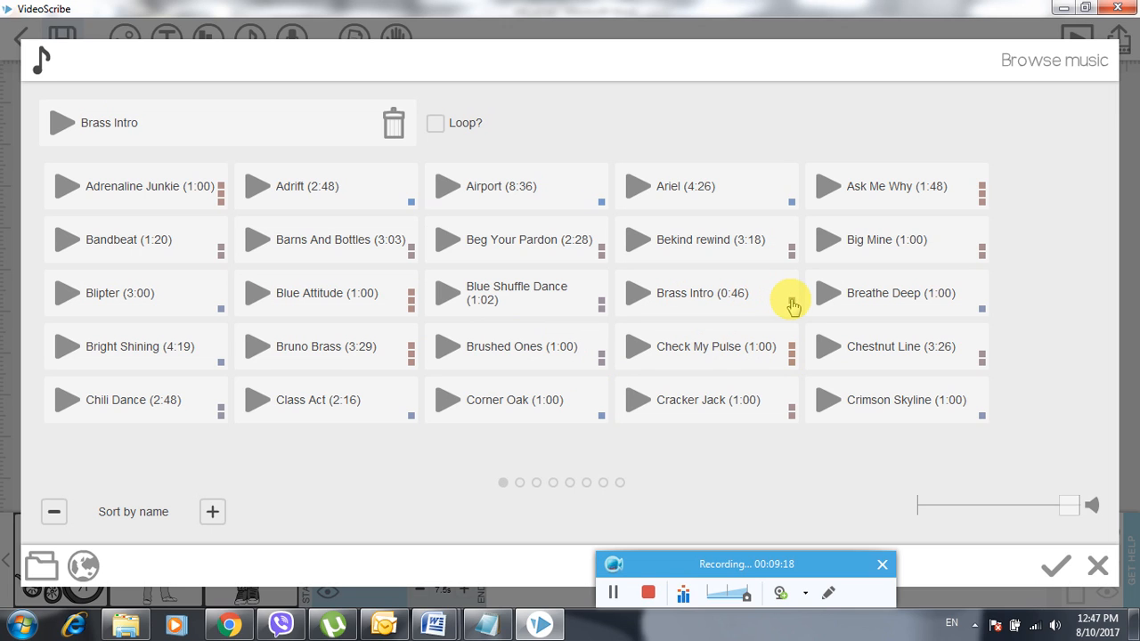
{"action": "left_click", "coordinate": [1058, 570]}
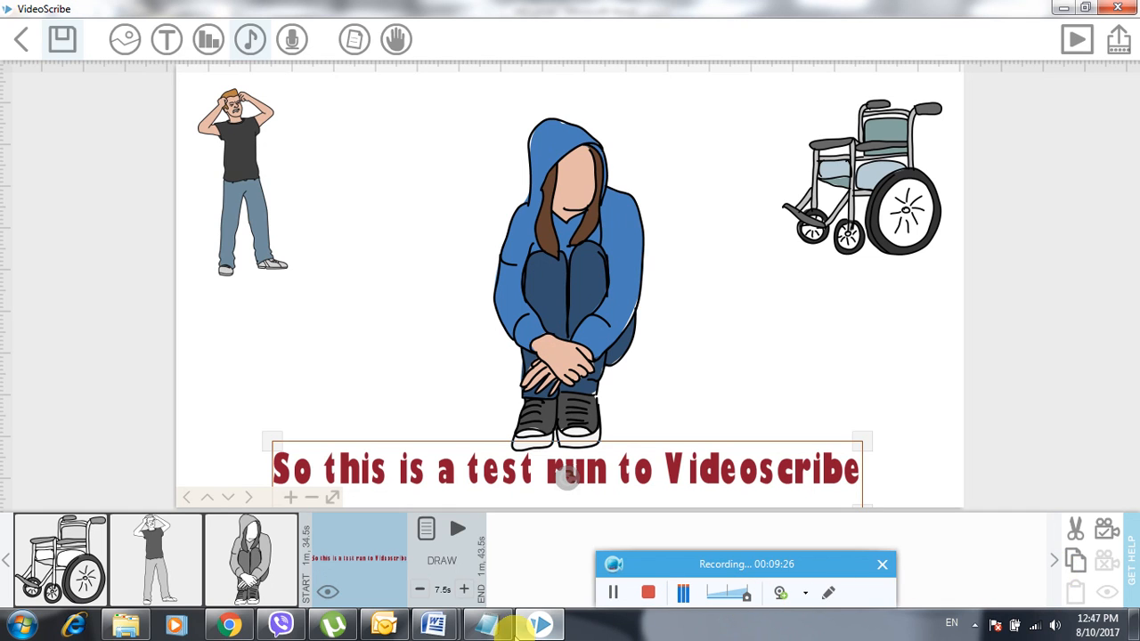
- Preview the scene playing from the caption's timeline card onward
{"action": "left_click_drag", "start_coordinate": [736, 577], "coordinate": [958, 322]}
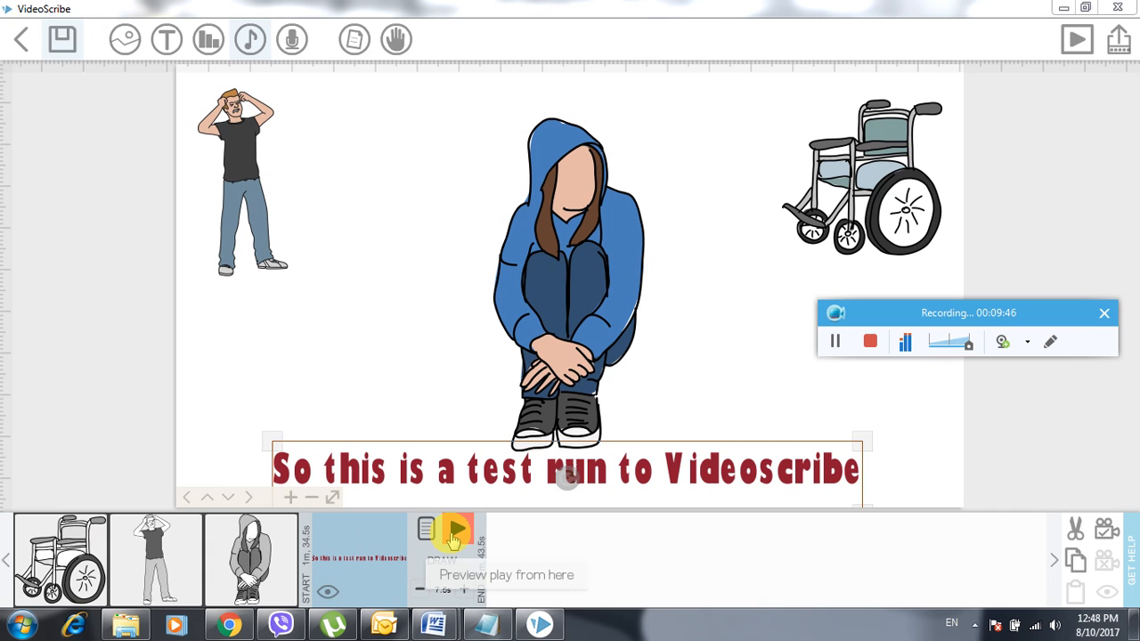
{"action": "left_click", "coordinate": [454, 532]}
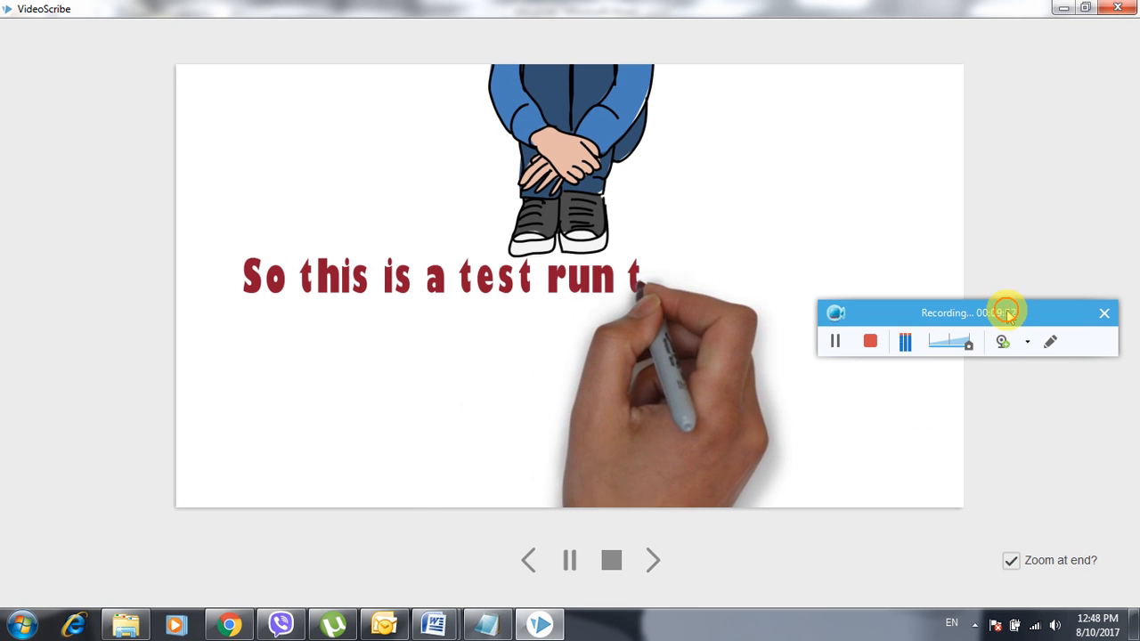
- Watch the preview draw the red caption, then go back to the scene editor
{"action": "mouse_move", "coordinate": [1010, 307]}
{"action": "left_mouse_down"}
{"action": "mouse_move", "coordinate": [1038, 368]}
{"action": "mouse_move", "coordinate": [1017, 456]}
{"action": "mouse_move", "coordinate": [962, 511]}
{"action": "mouse_move", "coordinate": [924, 519]}
{"action": "left_mouse_up"}
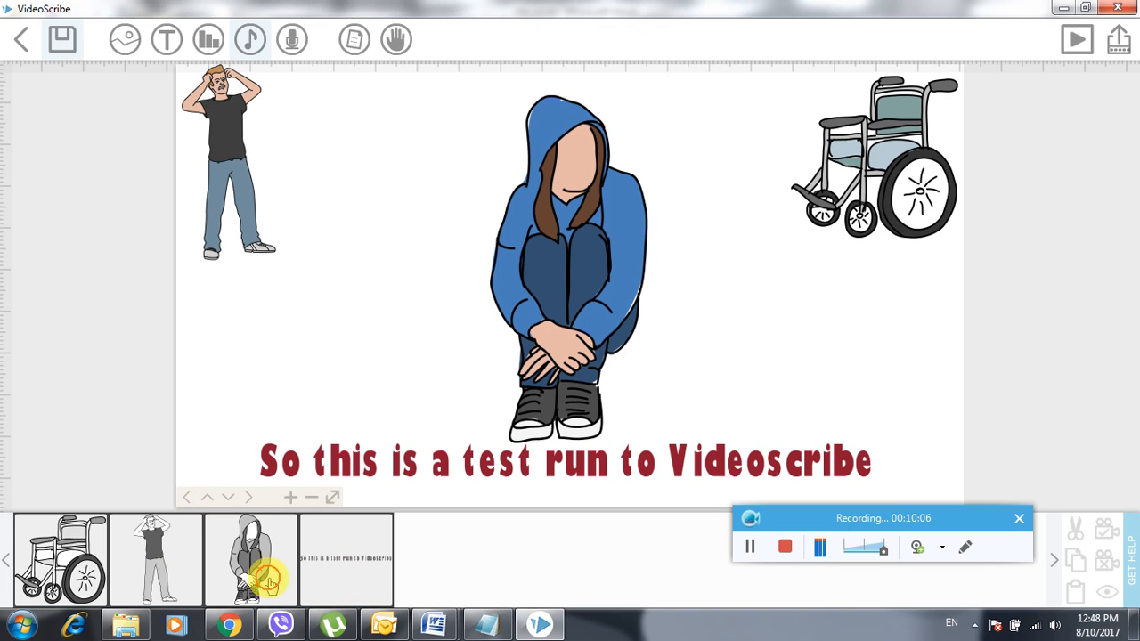
- Move the caption card right after the wheelchair in the timeline and shorten its draw time to 6.5s
{"action": "left_click", "coordinate": [327, 580]}
{"action": "left_click", "coordinate": [336, 584]}
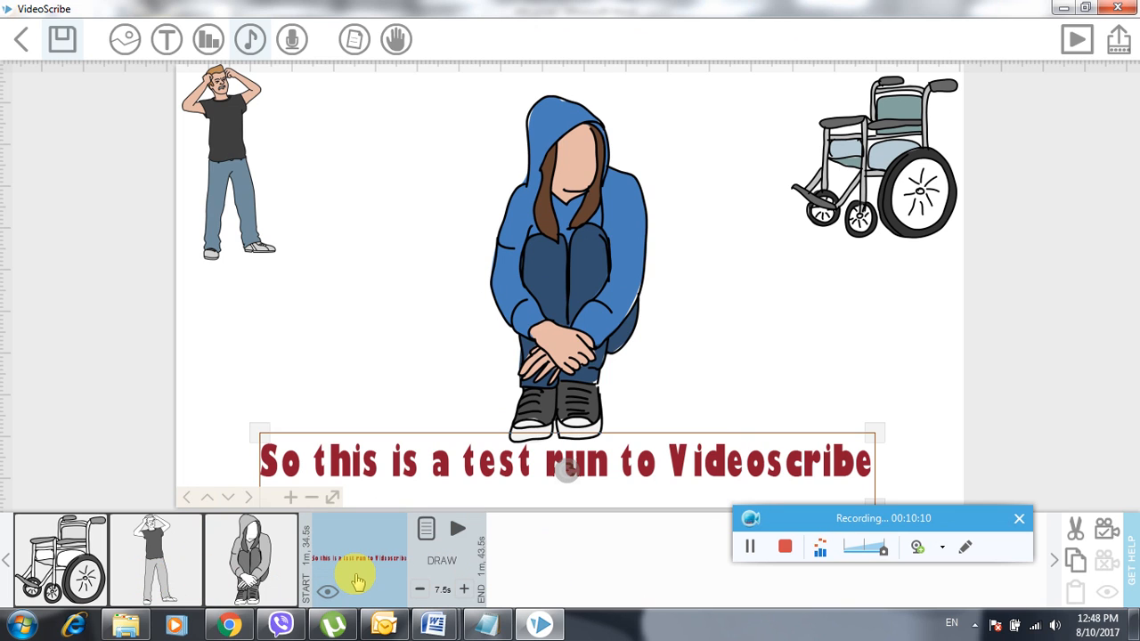
{"action": "left_click_drag", "start_coordinate": [356, 583], "coordinate": [160, 586]}
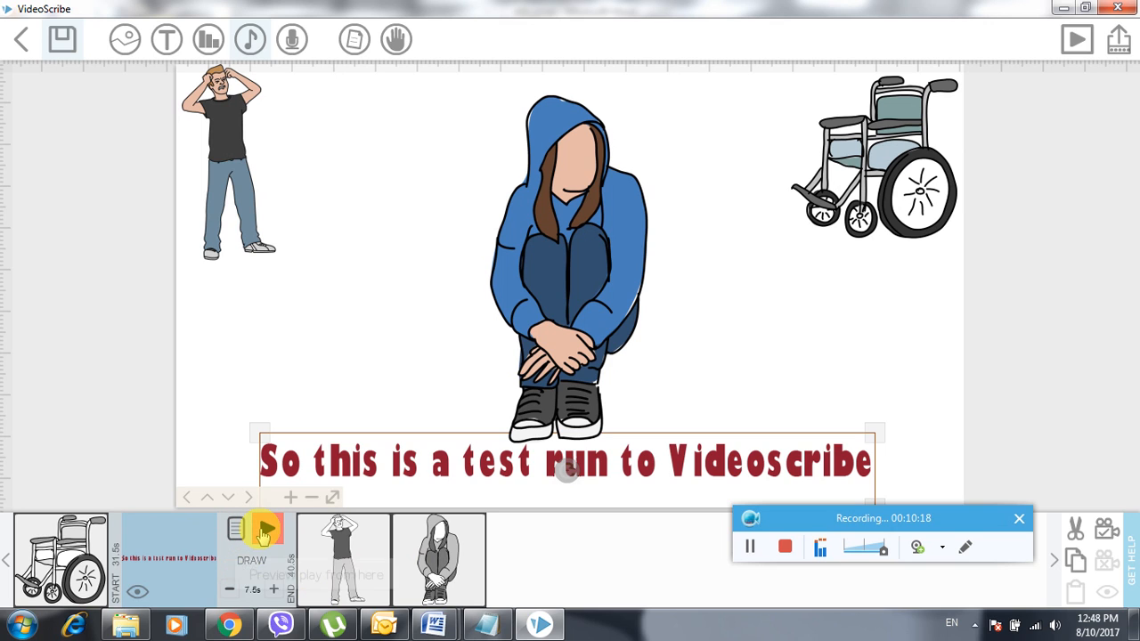
{"action": "left_click", "coordinate": [227, 592]}
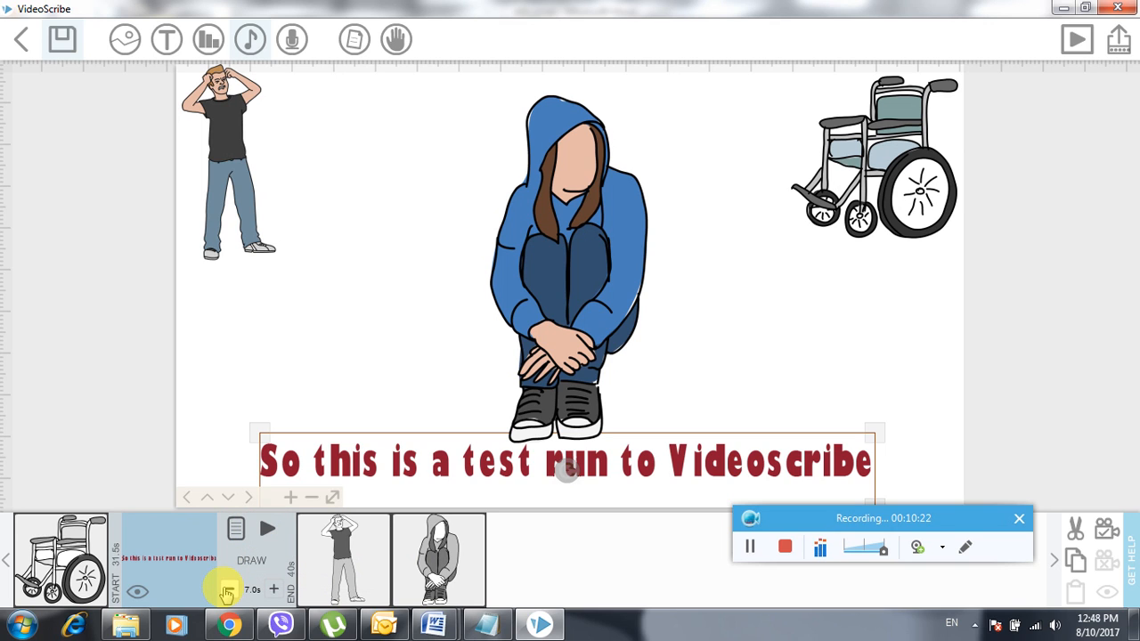
{"action": "left_click", "coordinate": [228, 591]}
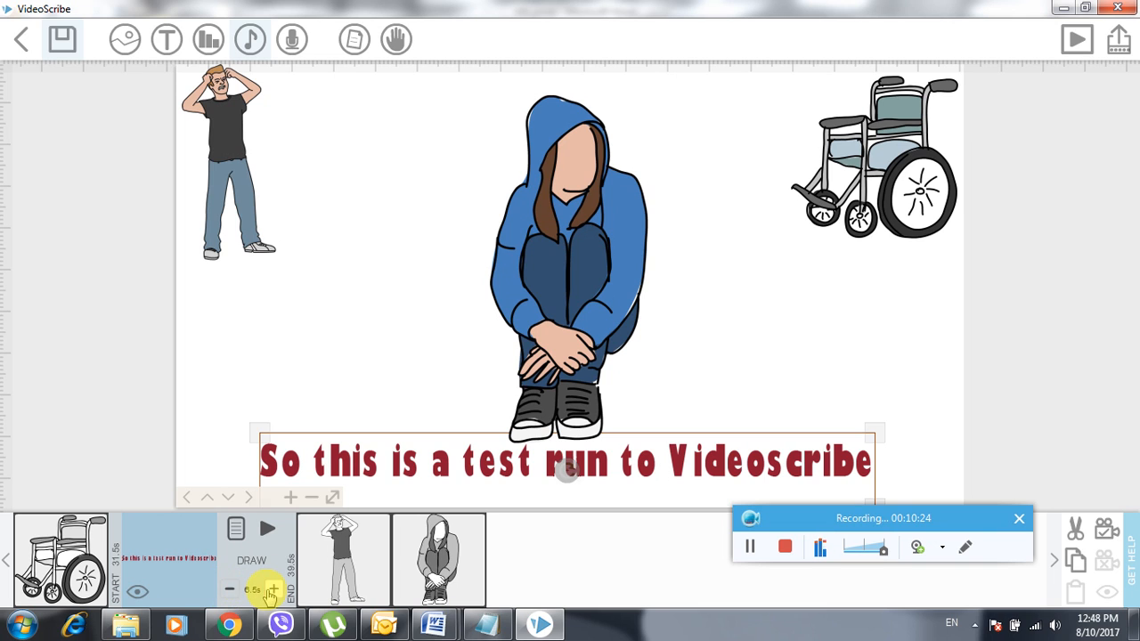
{"action": "left_click", "coordinate": [137, 593]}
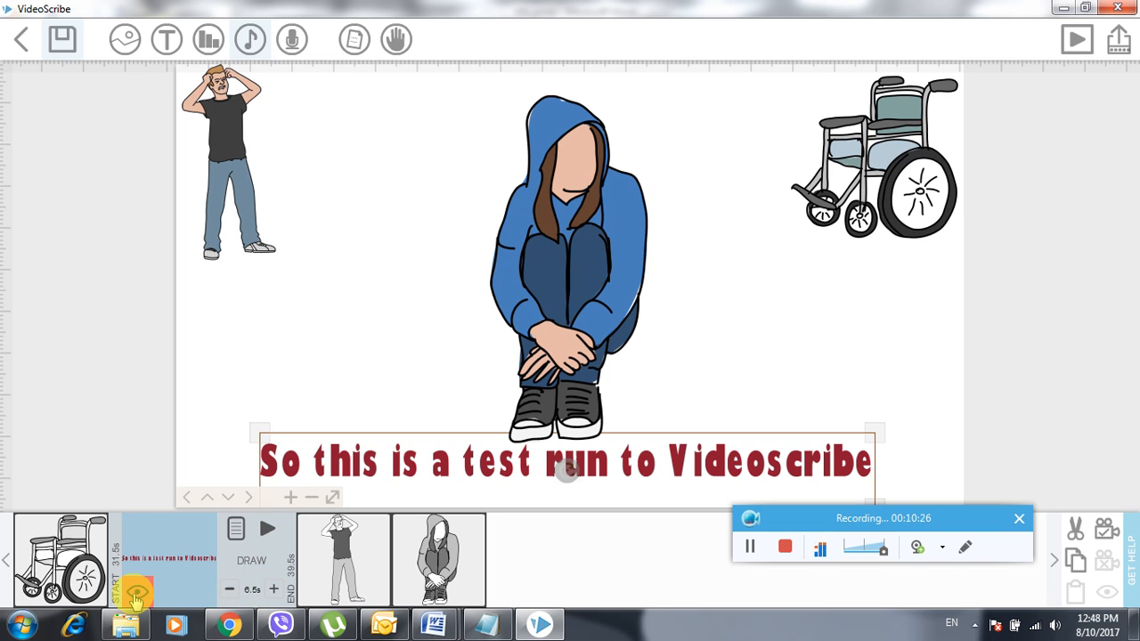
{"action": "left_click", "coordinate": [331, 573]}
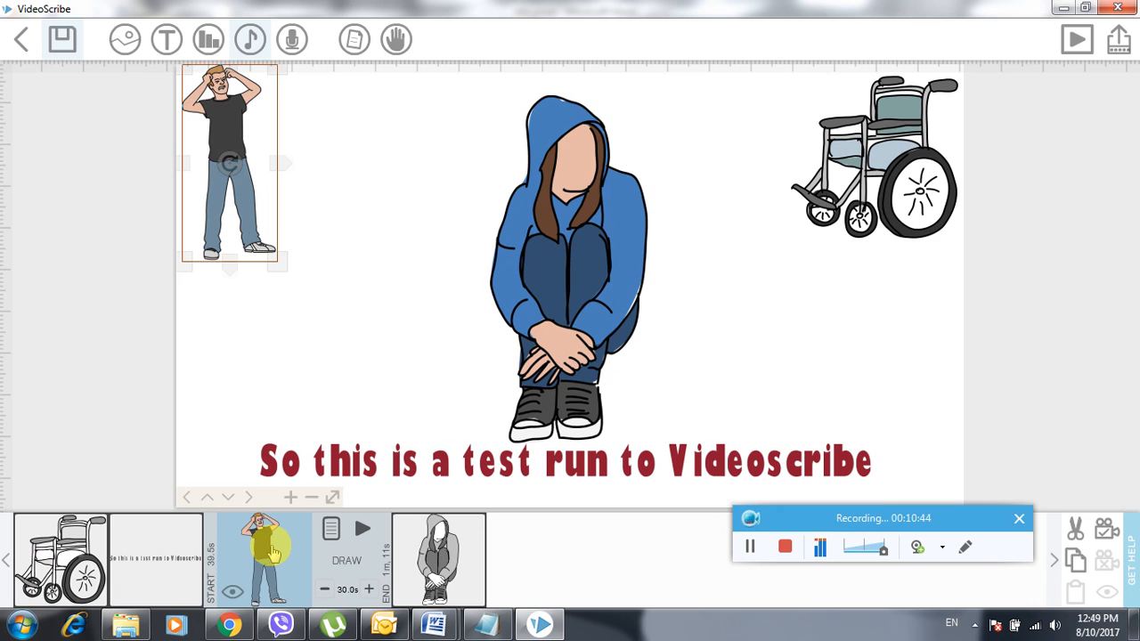
- Cut the standing man figure and paste it back at the end of the timeline
{"action": "left_click", "coordinate": [273, 554]}
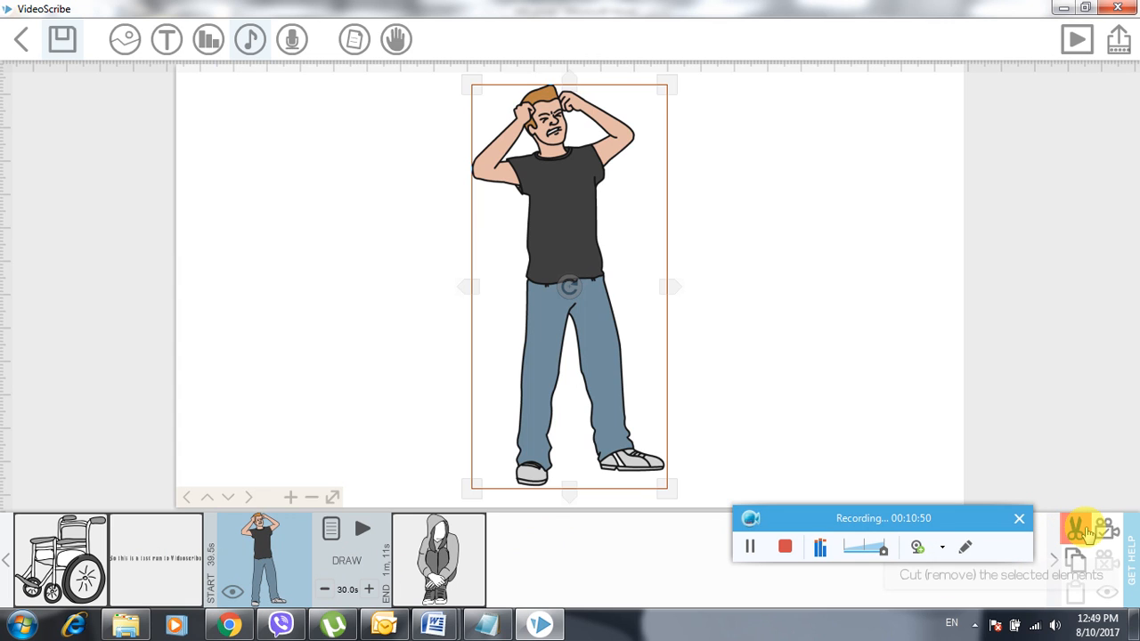
{"action": "left_click", "coordinate": [1080, 529]}
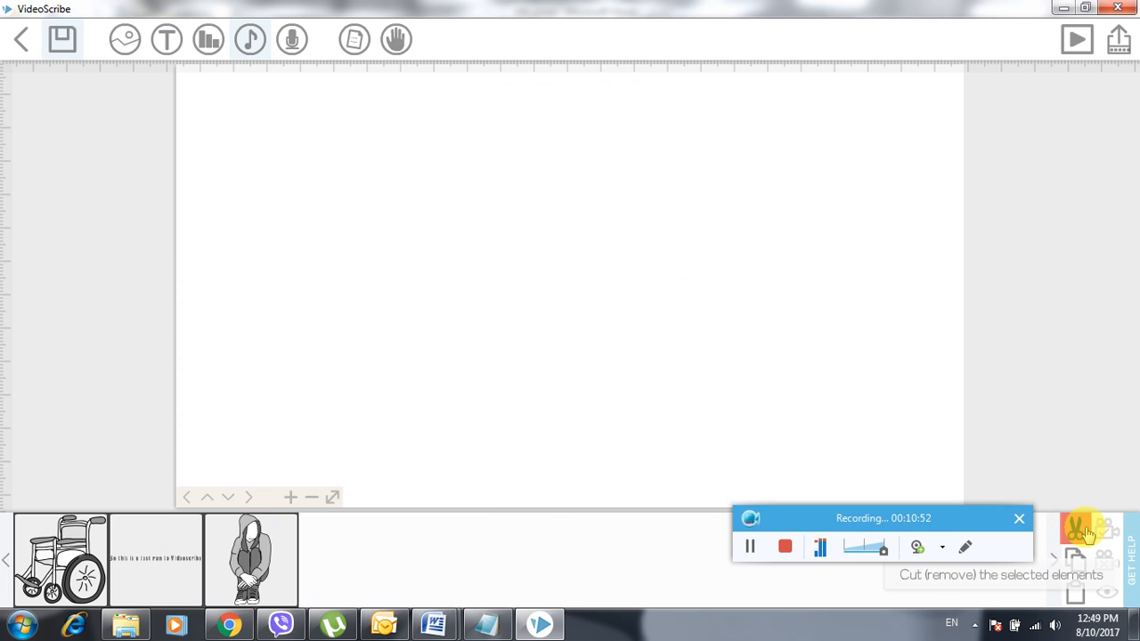
{"action": "right_click", "coordinate": [425, 191]}
{"action": "left_click", "coordinate": [470, 282]}
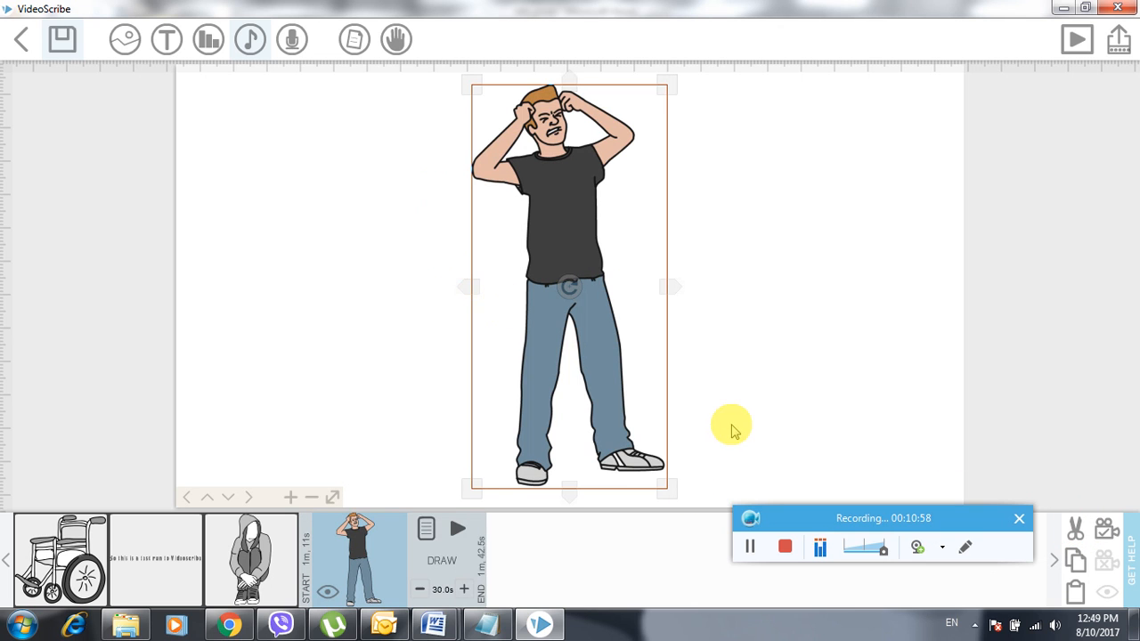
{"action": "scroll", "coordinate": [731, 431], "scroll_direction": "up", "scroll_amount": 3}
{"action": "scroll", "coordinate": [731, 430], "scroll_direction": "down", "scroll_amount": 1}
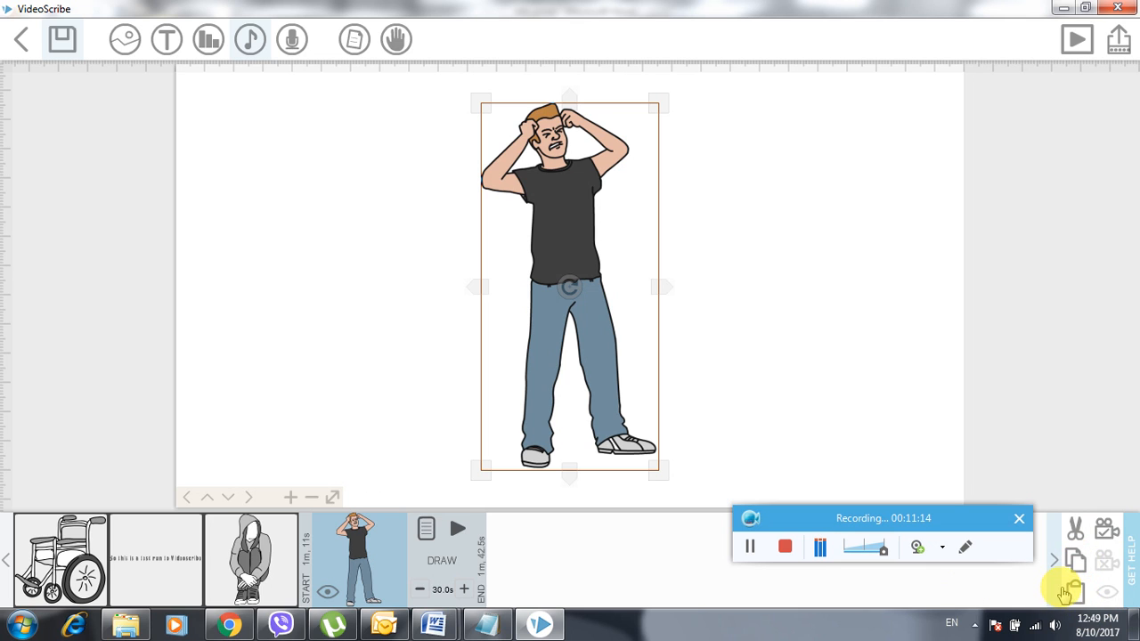
- Delete the extra pasted copy of the man figure and confirm the removal
{"action": "left_click", "coordinate": [1073, 592]}
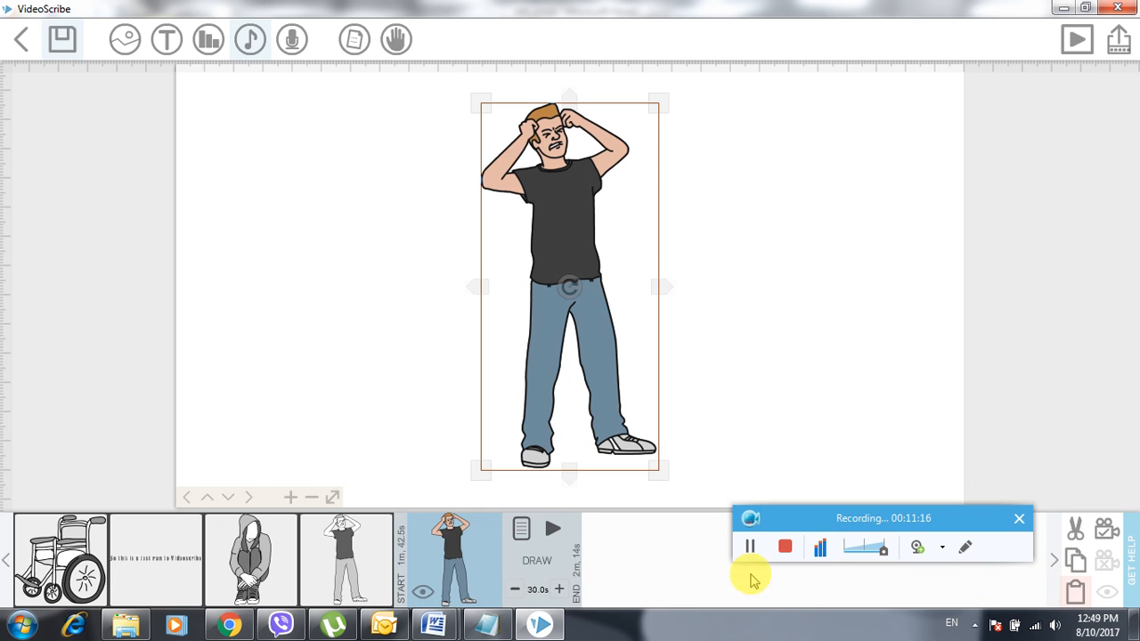
{"action": "left_click", "coordinate": [447, 583]}
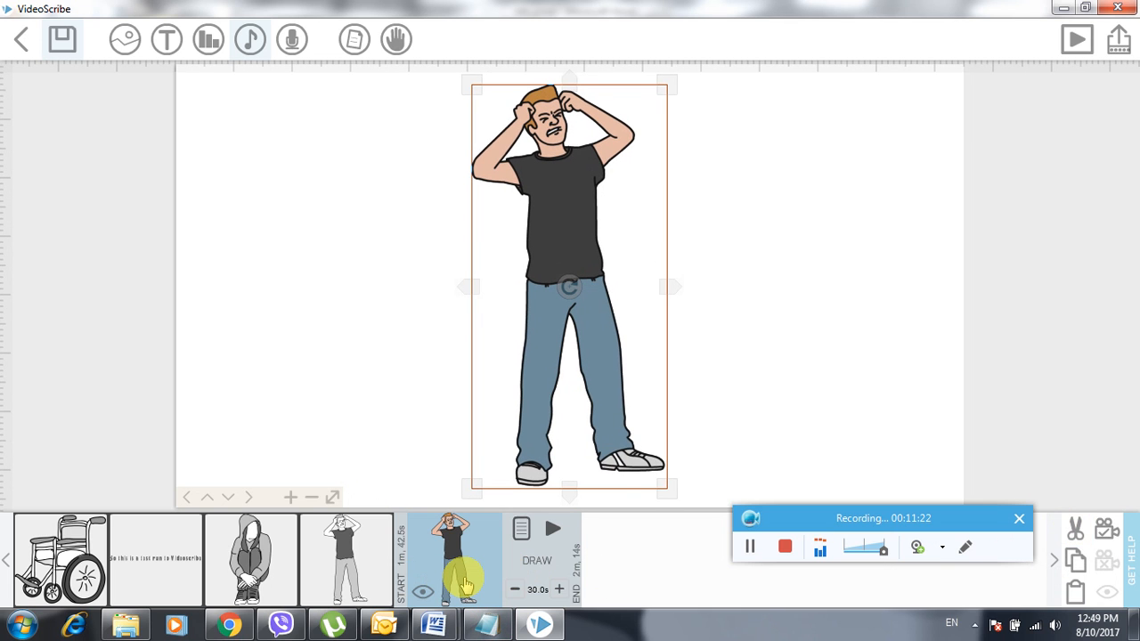
{"action": "key", "text": "Delete"}
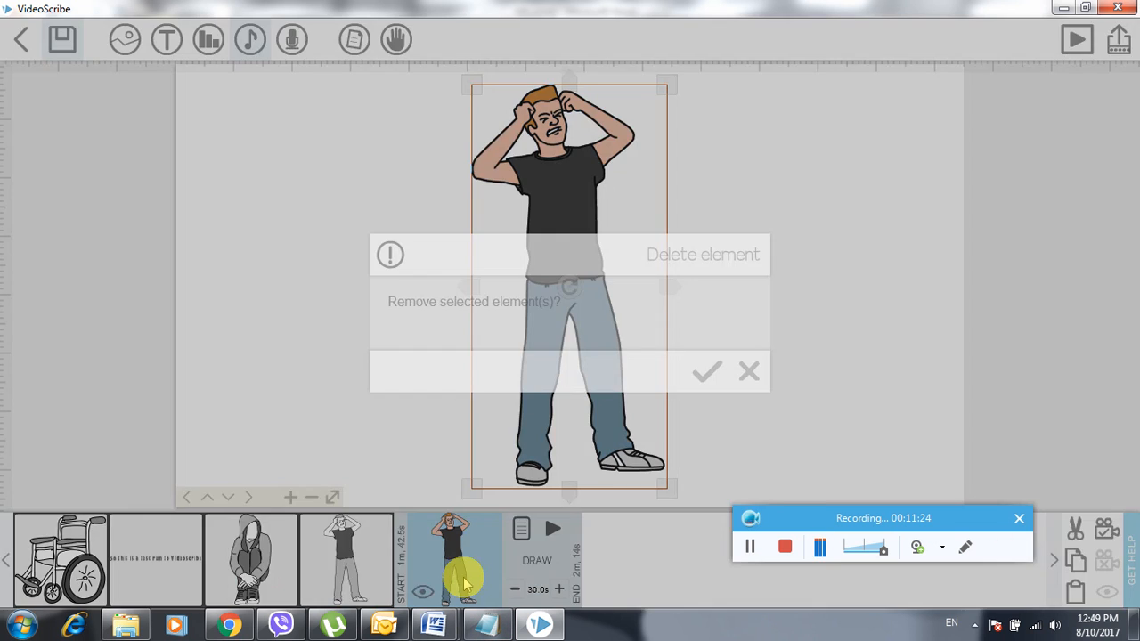
{"action": "left_click", "coordinate": [704, 374]}
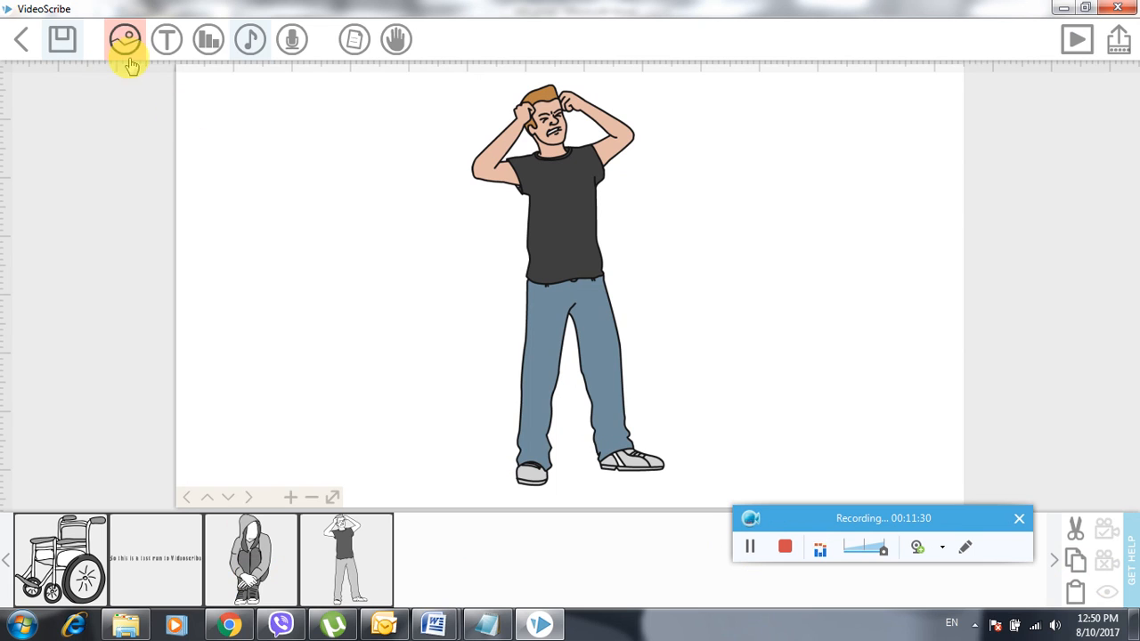
- Open the Record voiceover dialog with 'Show scribe on record?' left checked
{"action": "left_click", "coordinate": [292, 40]}
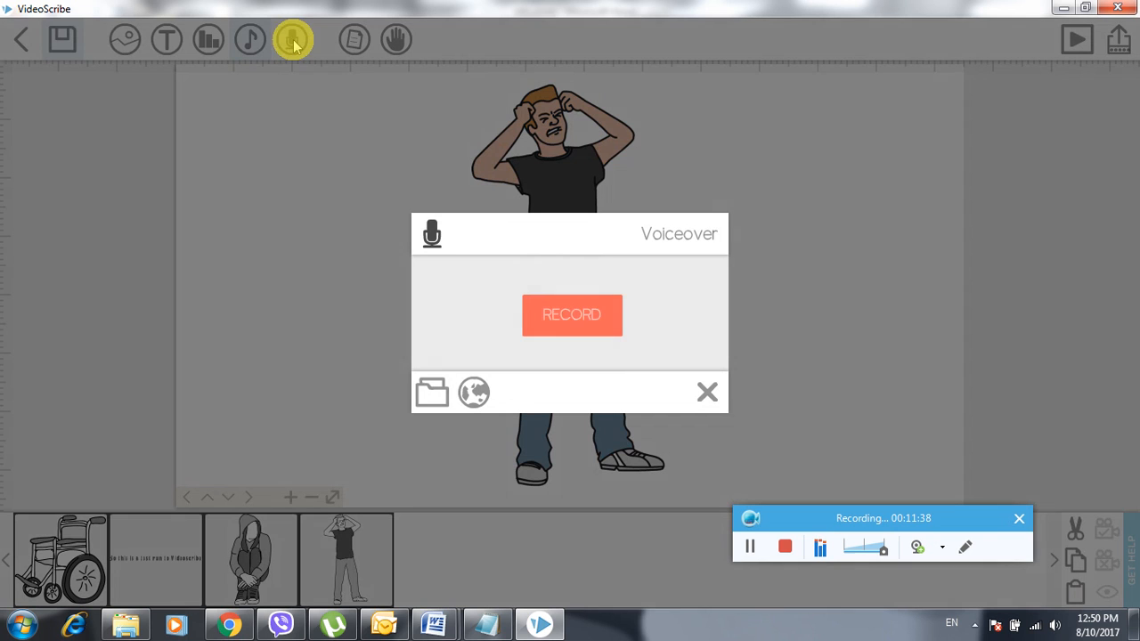
{"action": "left_click", "coordinate": [576, 317]}
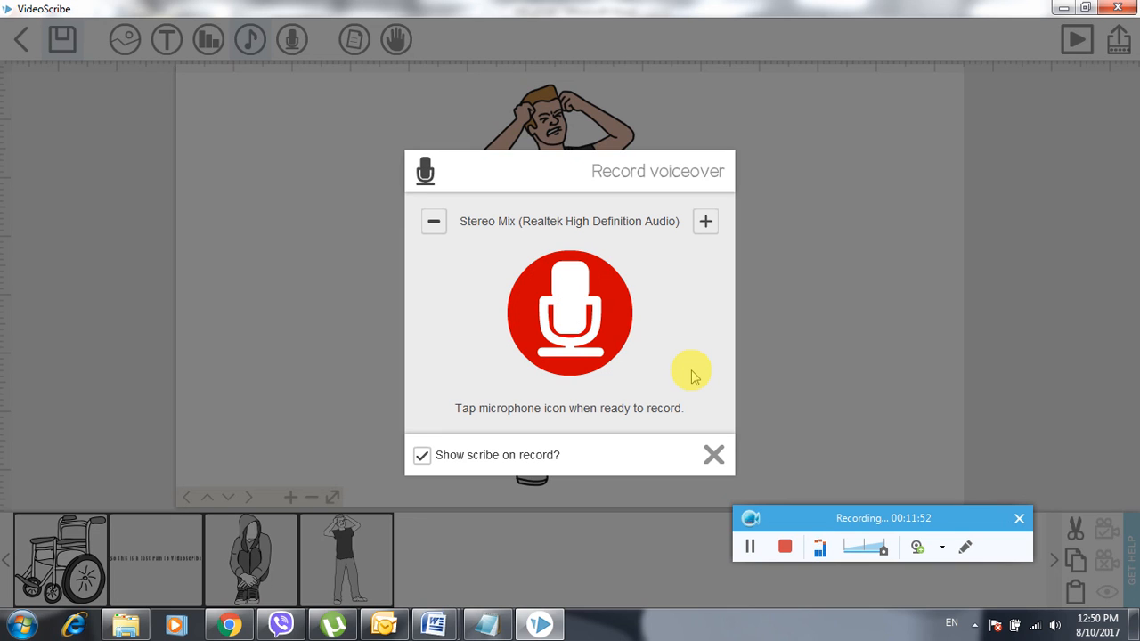
{"action": "left_click", "coordinate": [552, 457]}
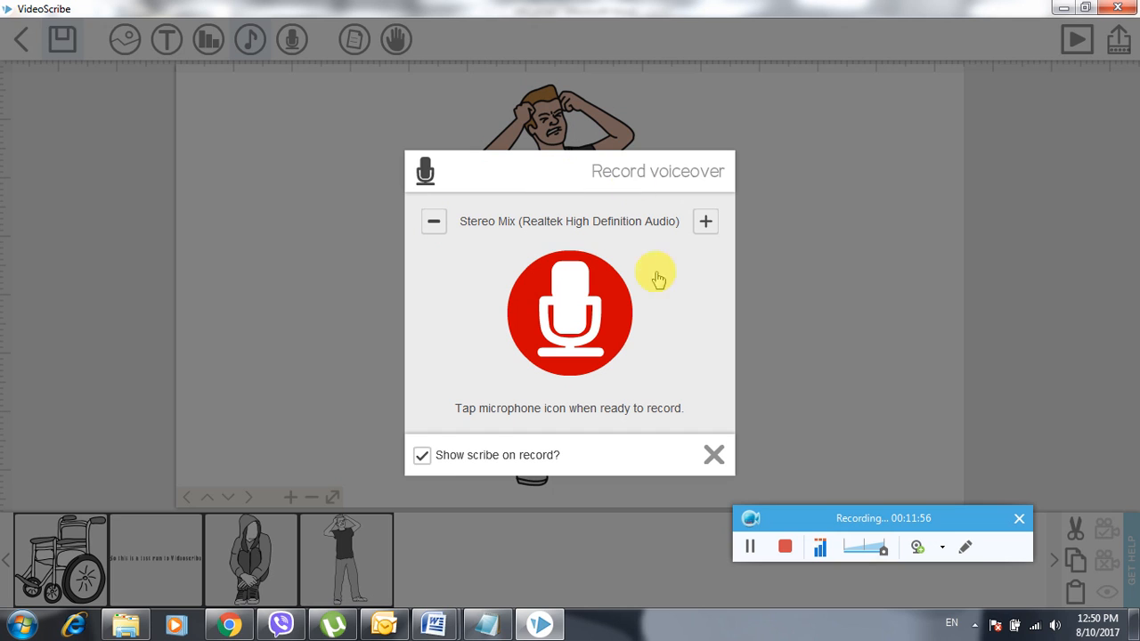
{"action": "left_click", "coordinate": [446, 456]}
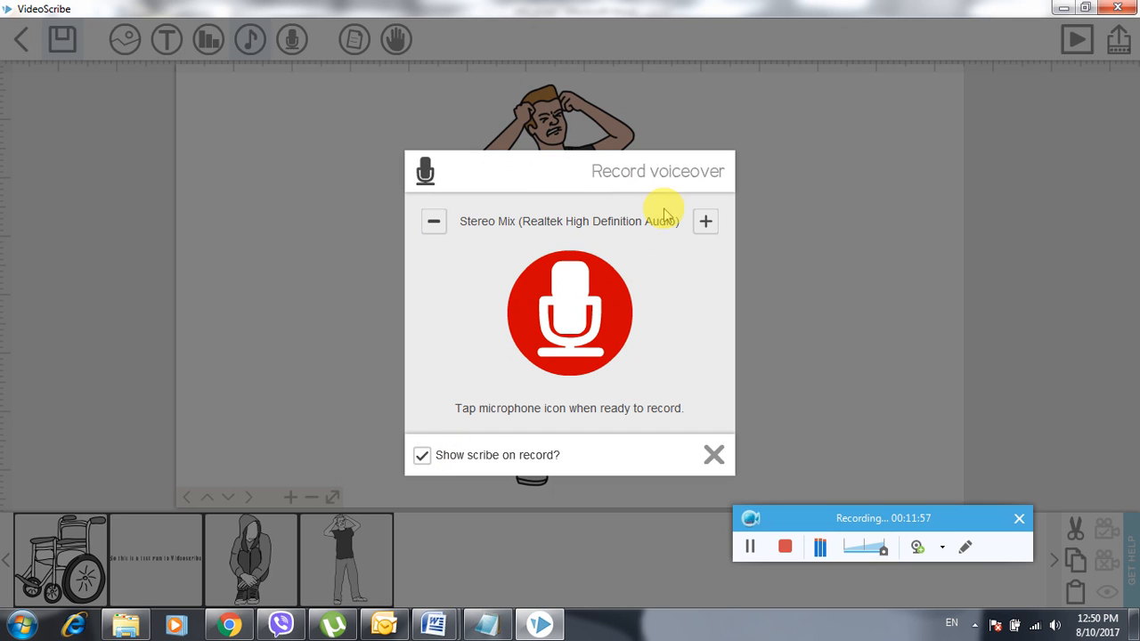
- Record a narrated voiceover of 2 min 26 s while the scribe plays
{"action": "left_click", "coordinate": [587, 339]}
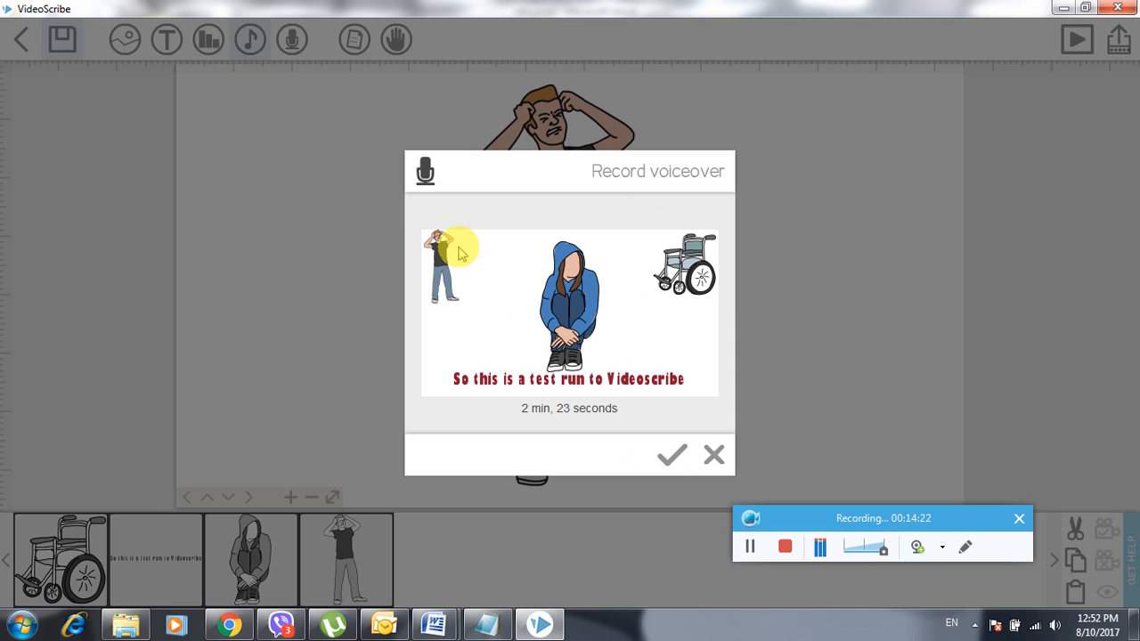
- Accept the voiceover recording and let processing finish, returning to the canvas
{"action": "left_click", "coordinate": [673, 458]}
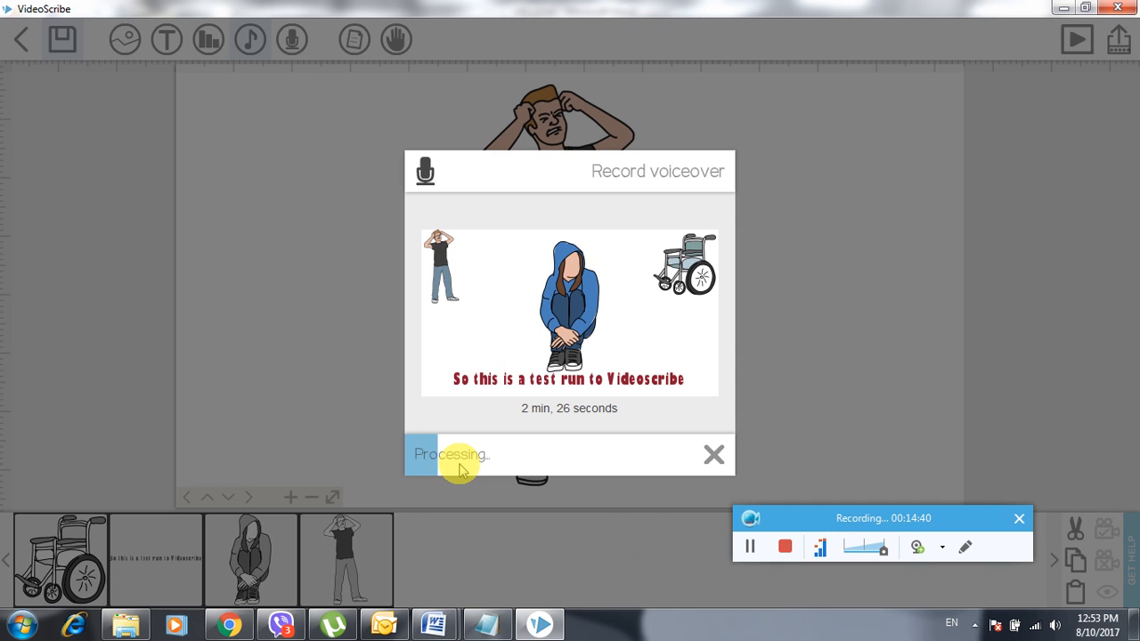
{"action": "left_click", "coordinate": [749, 550]}
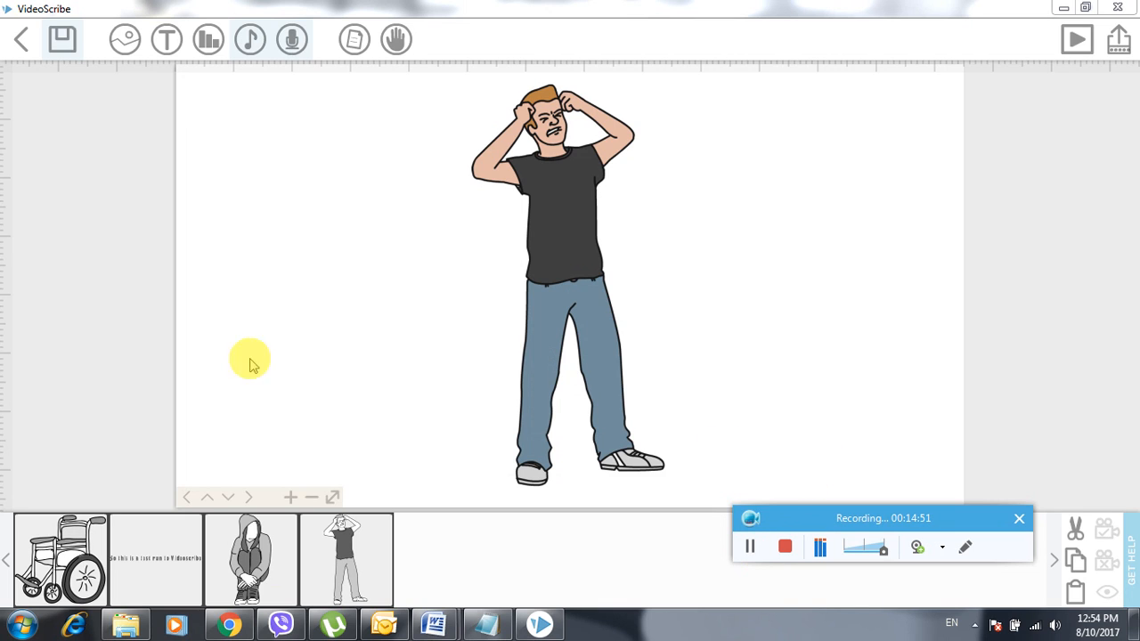
{"action": "left_click", "coordinate": [292, 38]}
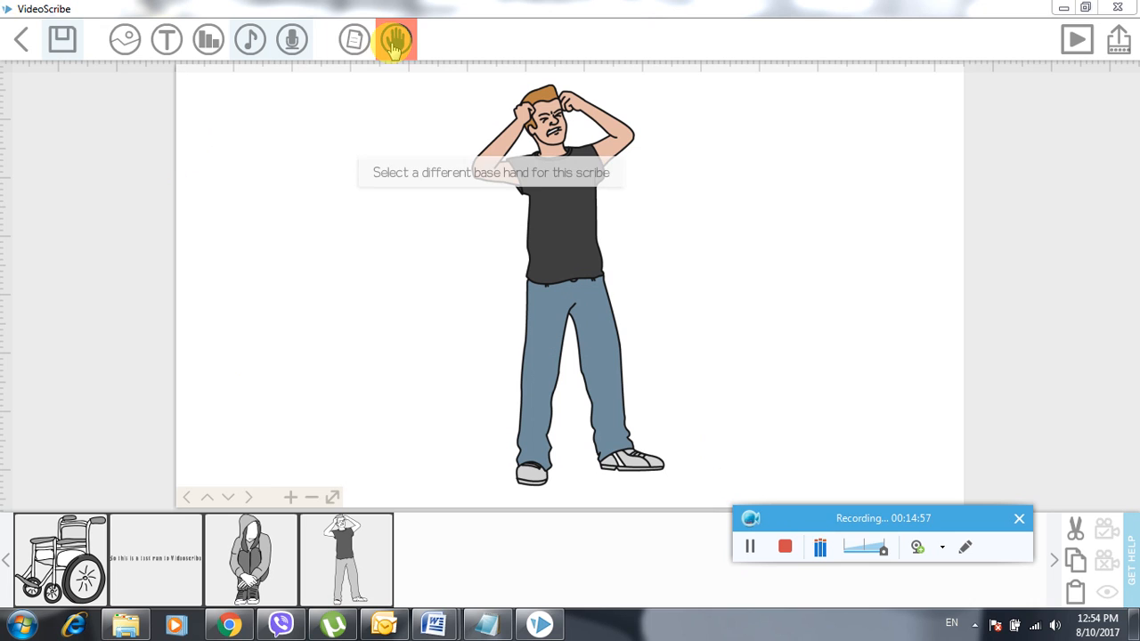
- Apply a speckled paper texture tinted pink with a hard vignette darkening the edges
{"action": "left_click", "coordinate": [354, 41]}
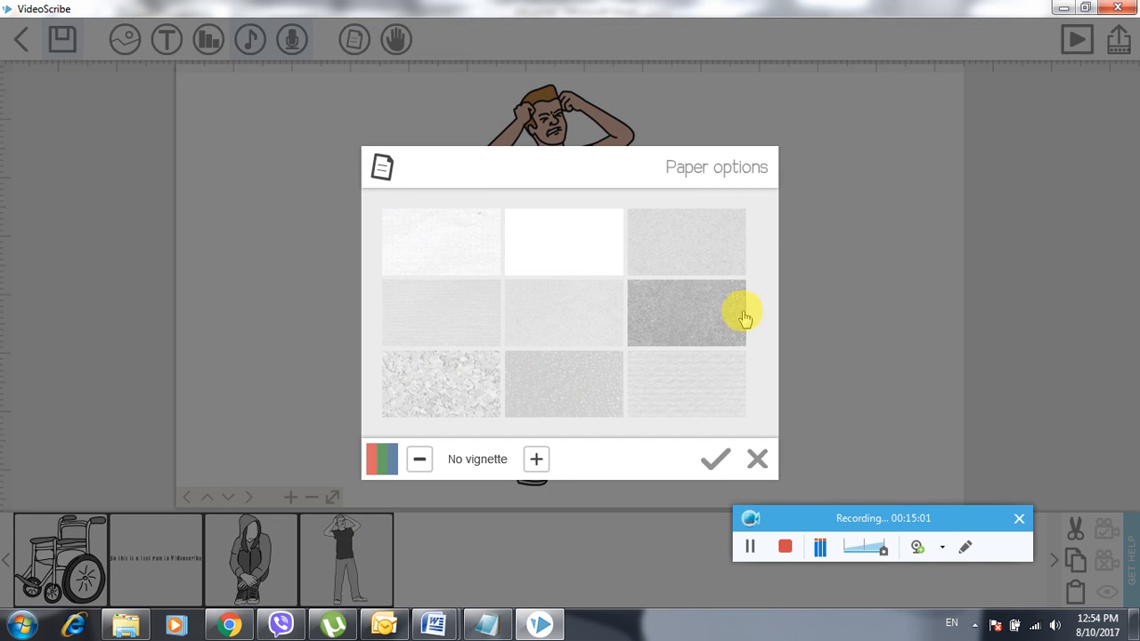
{"action": "left_click", "coordinate": [441, 403]}
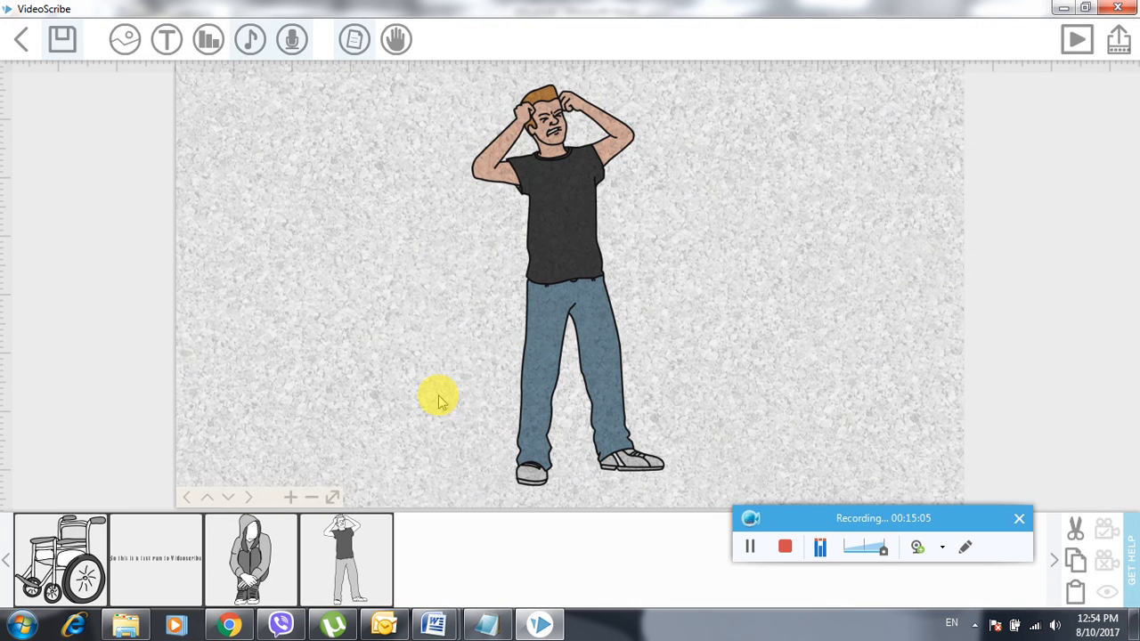
{"action": "left_click", "coordinate": [356, 41]}
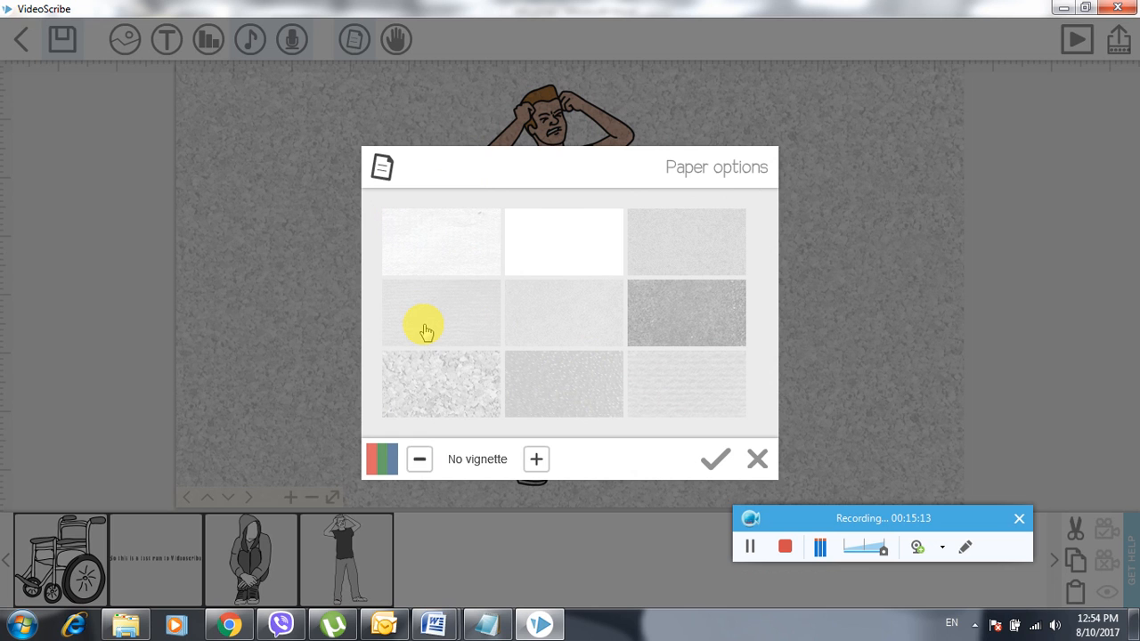
{"action": "left_click", "coordinate": [418, 460]}
{"action": "left_click", "coordinate": [418, 460]}
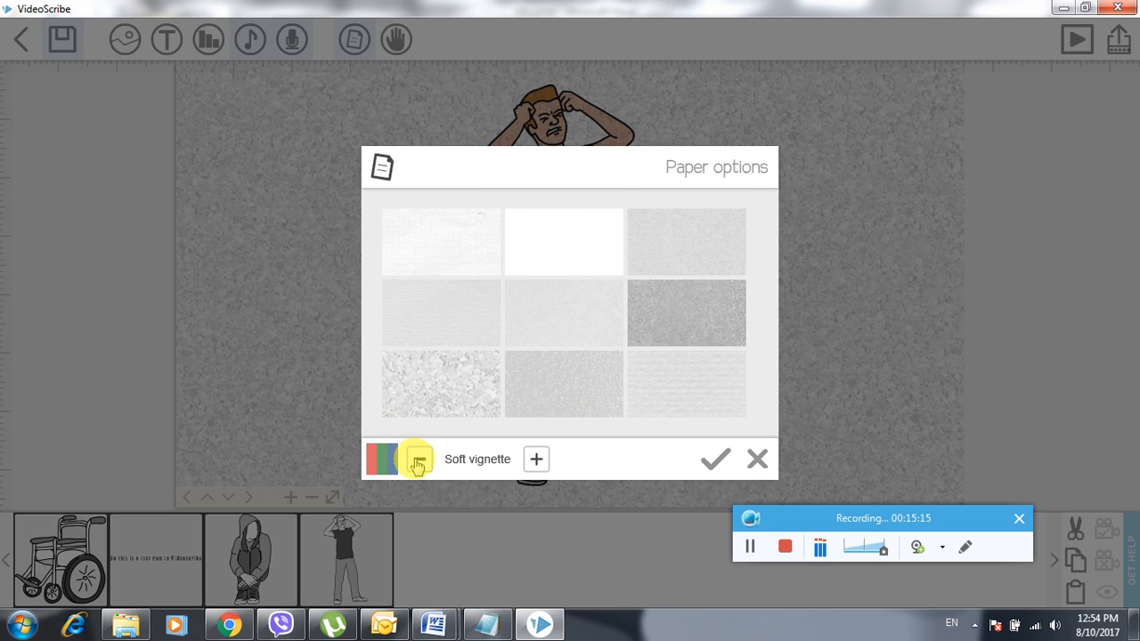
{"action": "left_click", "coordinate": [419, 460]}
{"action": "left_click", "coordinate": [419, 461]}
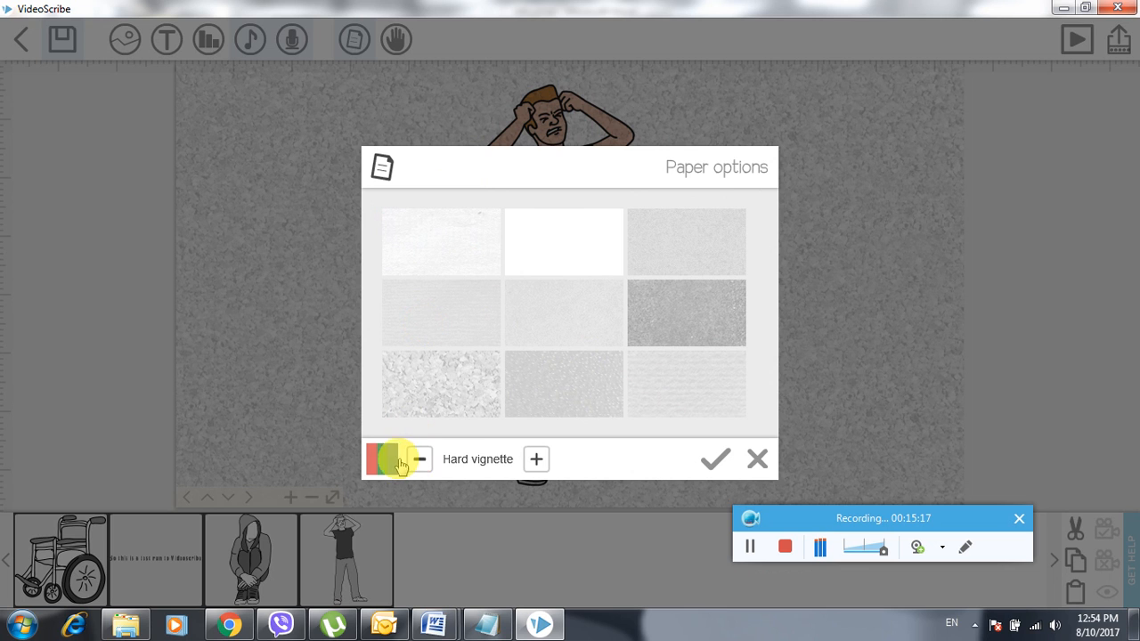
{"action": "left_click", "coordinate": [381, 459]}
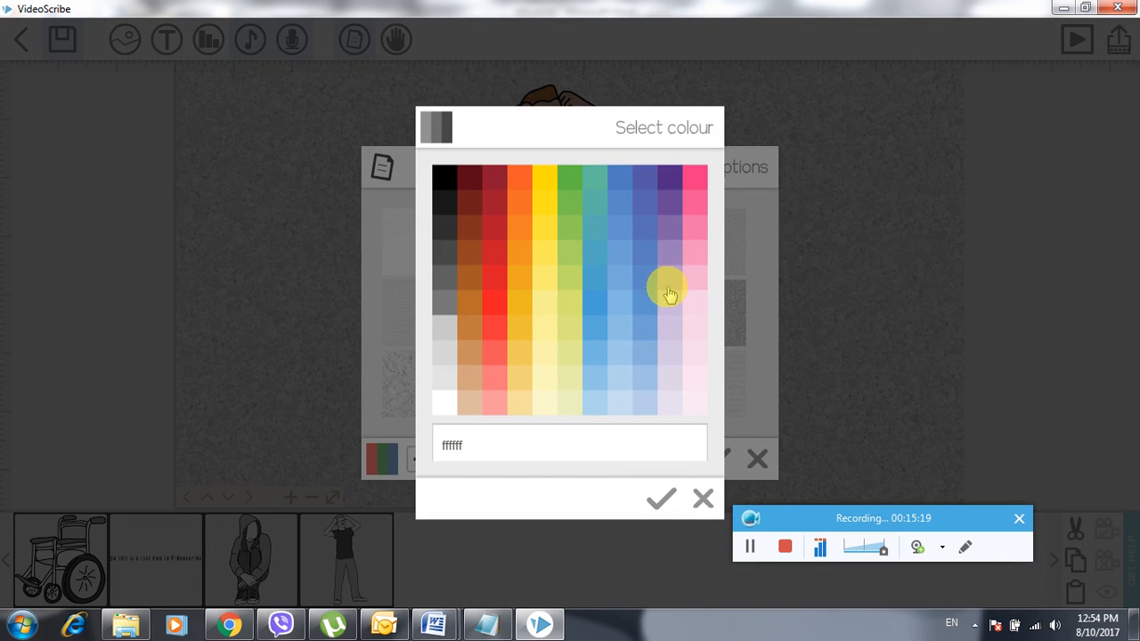
{"action": "left_click", "coordinate": [690, 287]}
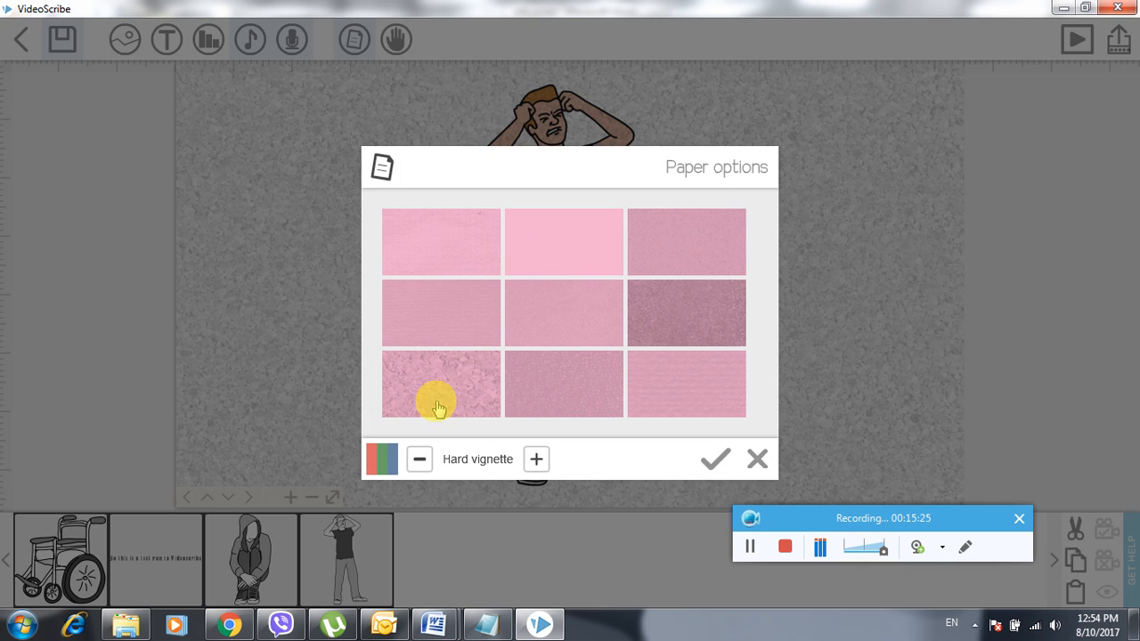
{"action": "left_click", "coordinate": [542, 234]}
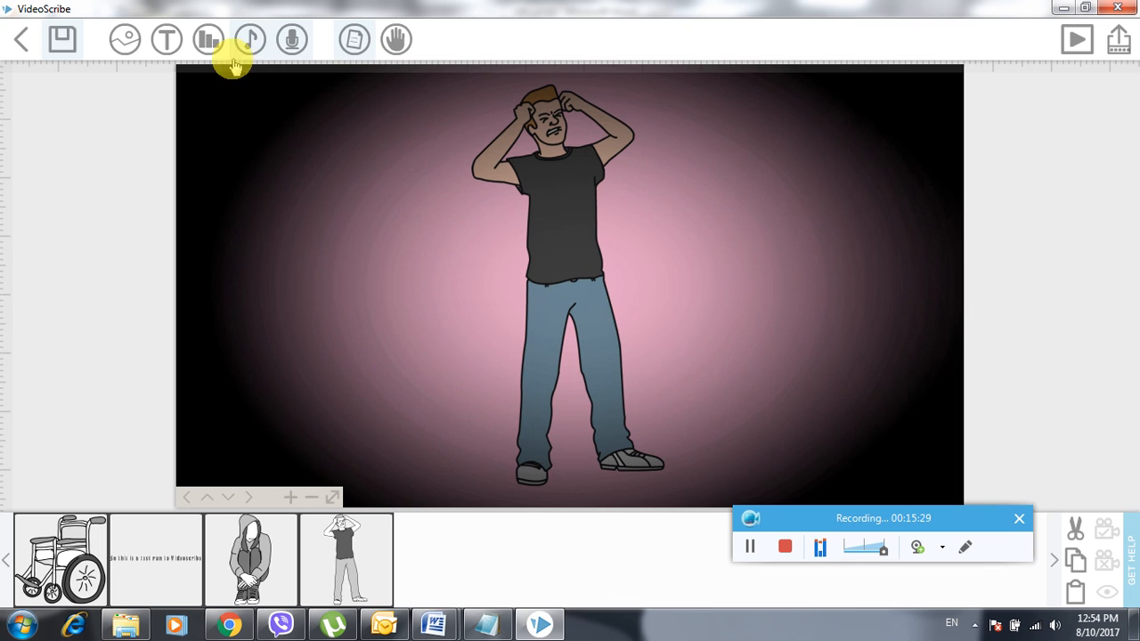
- Change the pink paper's vignette from hard to soft and apply it
{"action": "left_click", "coordinate": [359, 42]}
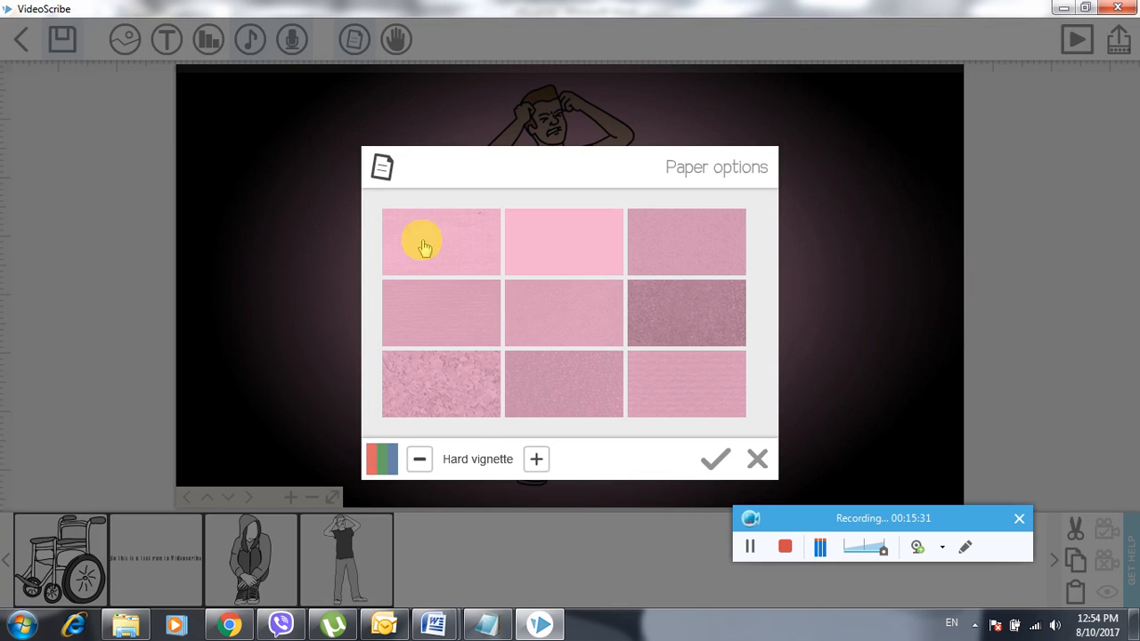
{"action": "left_click", "coordinate": [536, 461]}
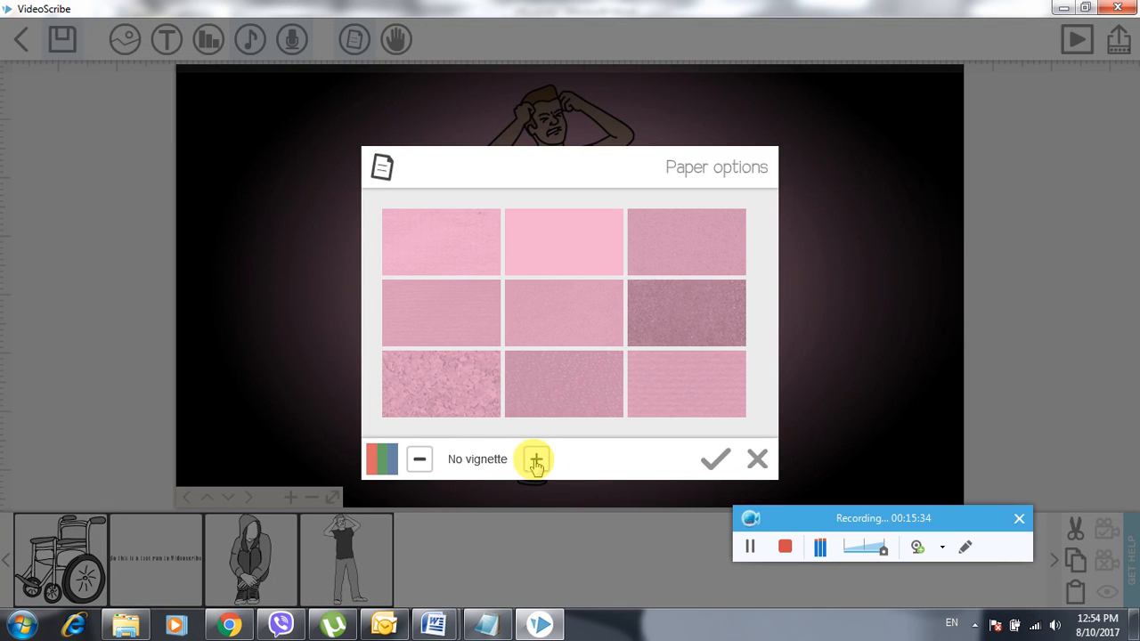
{"action": "left_click", "coordinate": [420, 458]}
{"action": "left_click", "coordinate": [421, 460]}
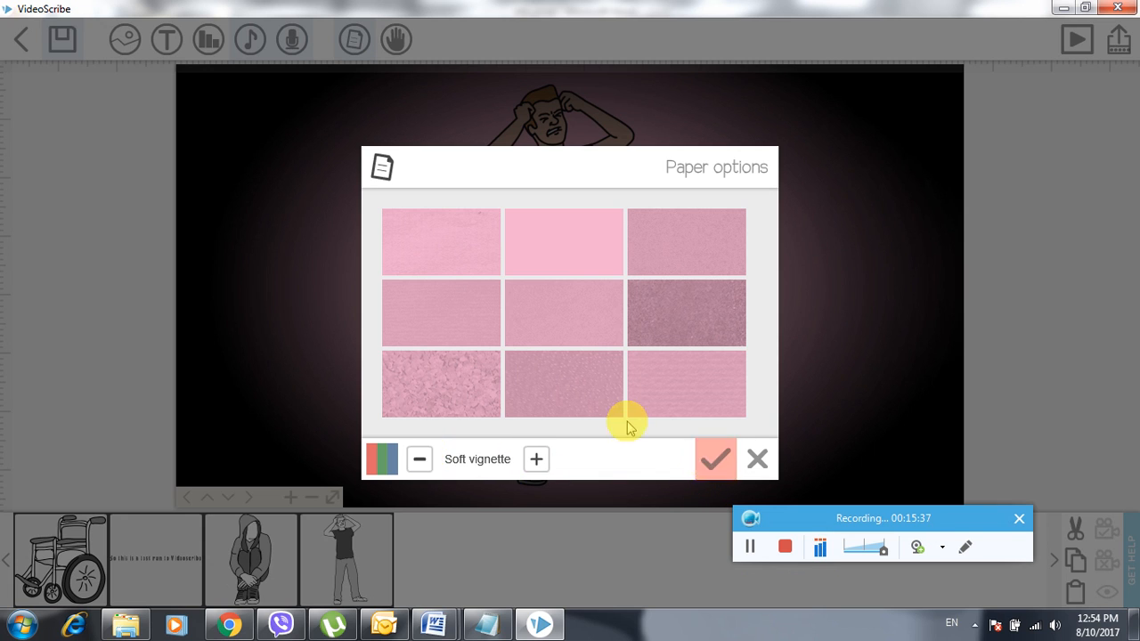
{"action": "left_click", "coordinate": [687, 392]}
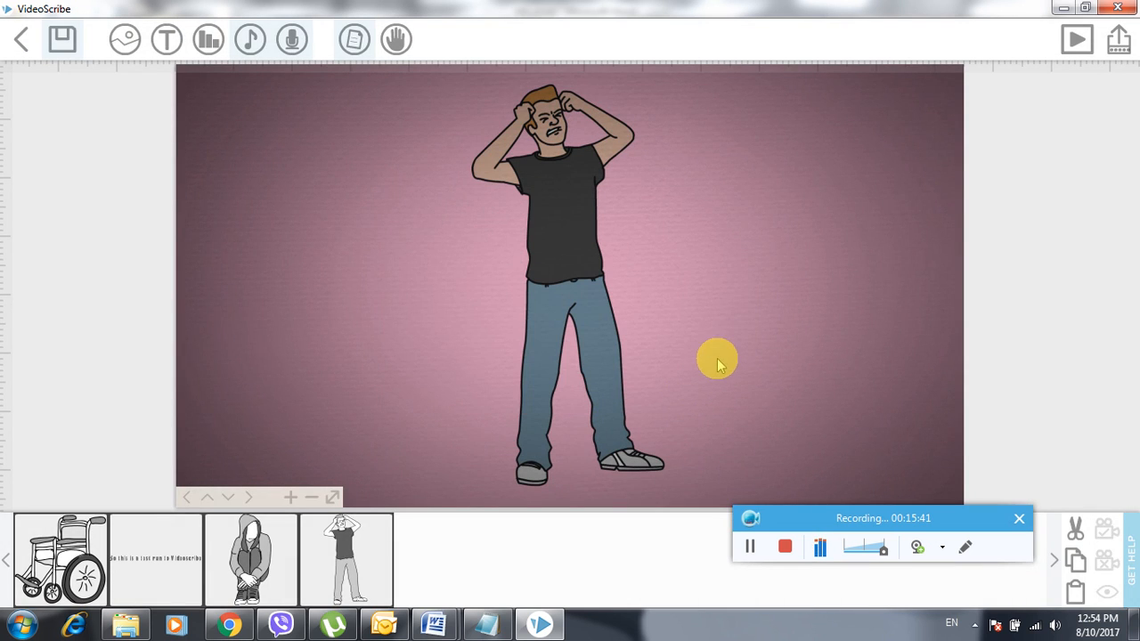
- Select the hooded girl's drawing step and bring up the Select hand choices
{"action": "left_click", "coordinate": [254, 577]}
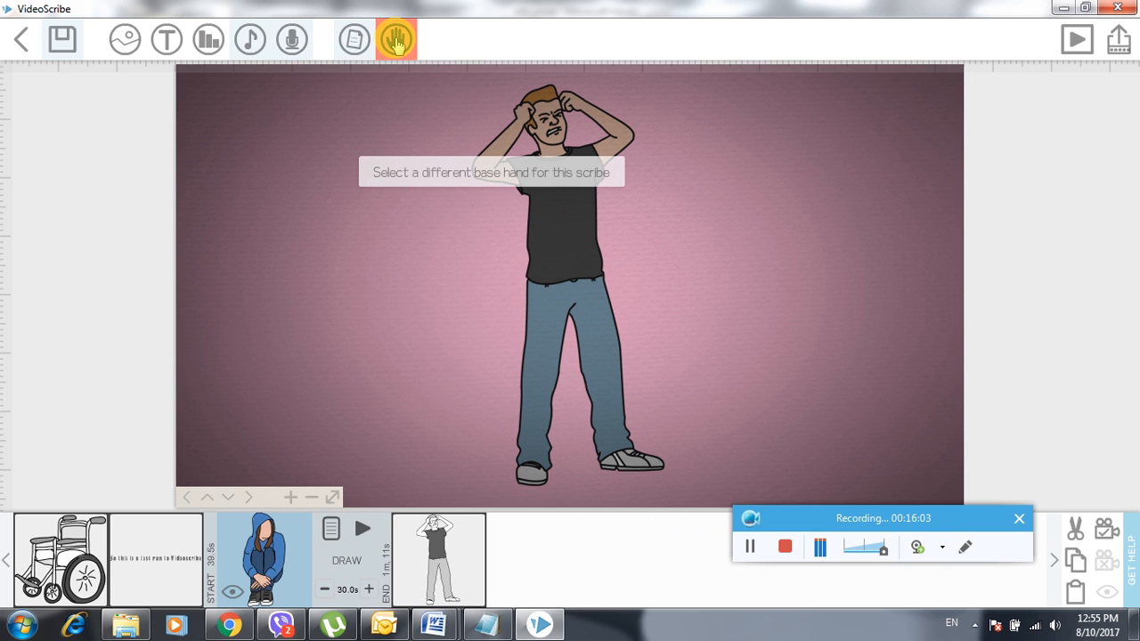
{"action": "left_click", "coordinate": [396, 42]}
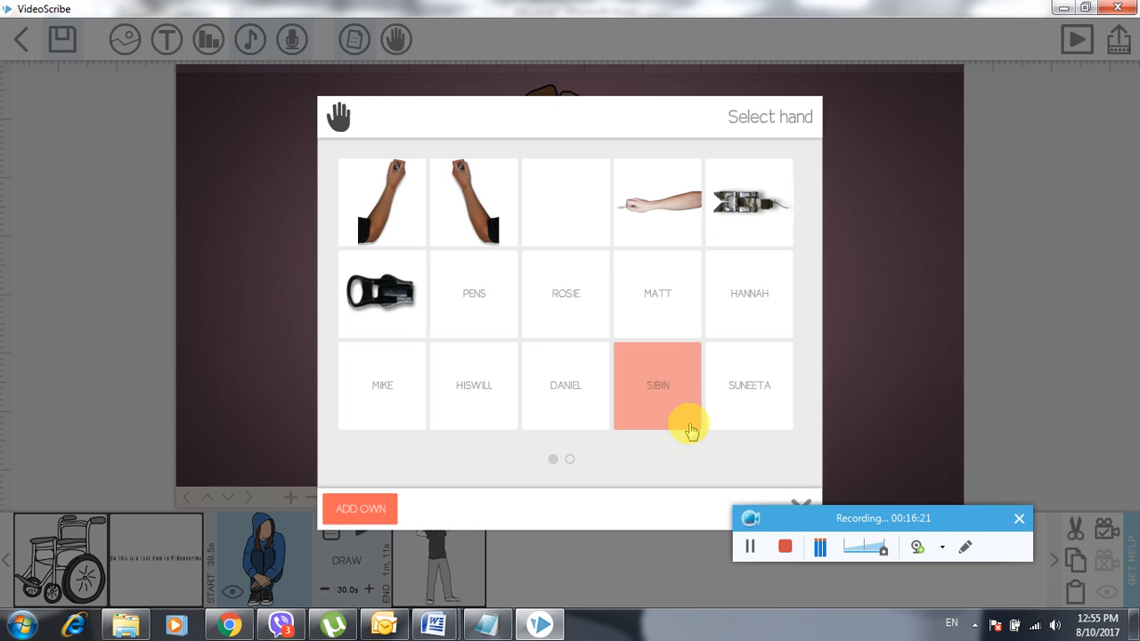
{"action": "left_click", "coordinate": [472, 411]}
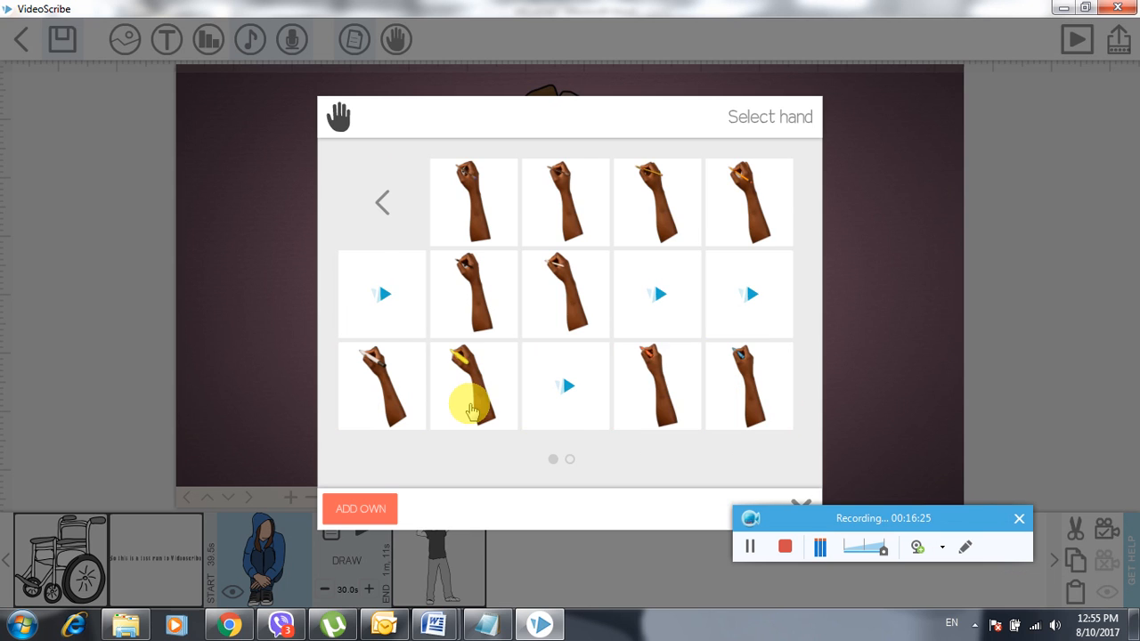
{"action": "left_click", "coordinate": [390, 221]}
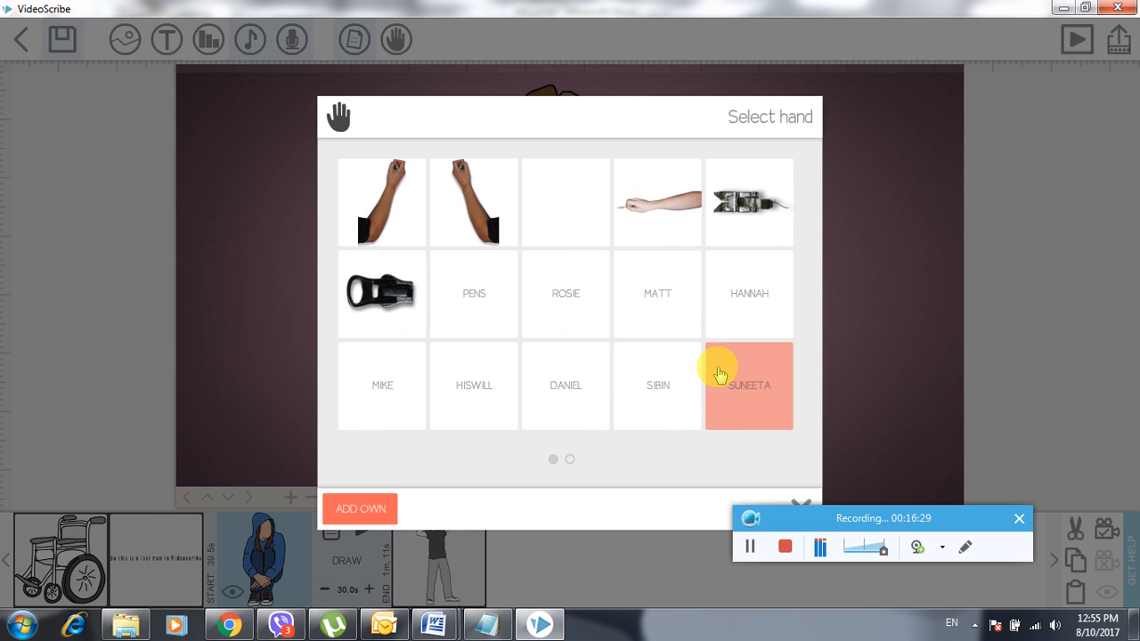
{"action": "left_click", "coordinate": [719, 374]}
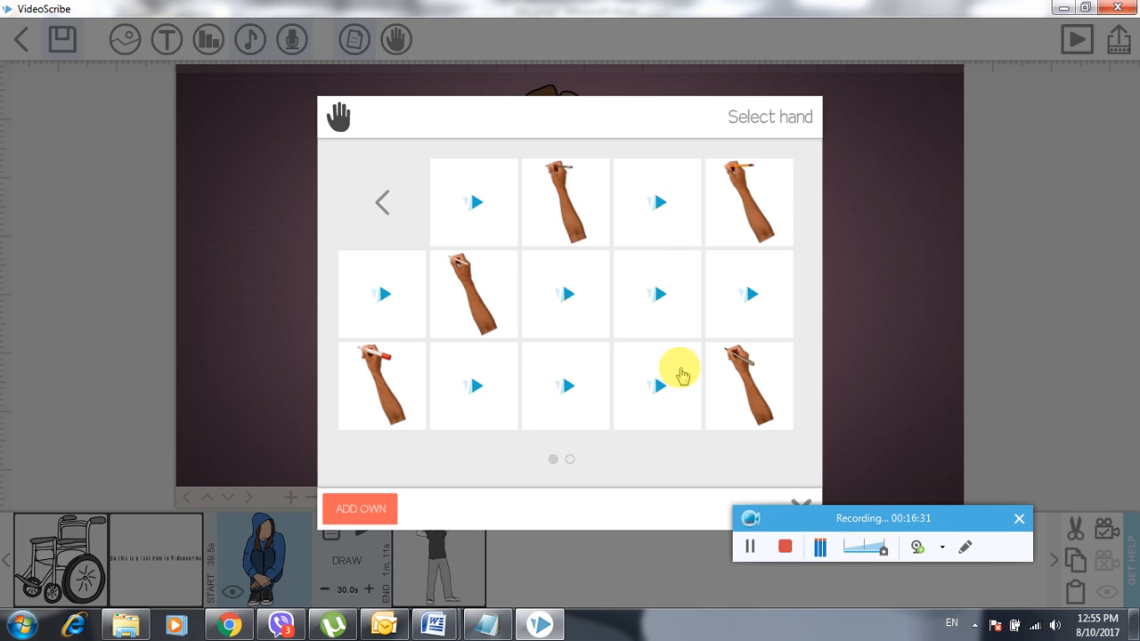
{"action": "left_click", "coordinate": [378, 196]}
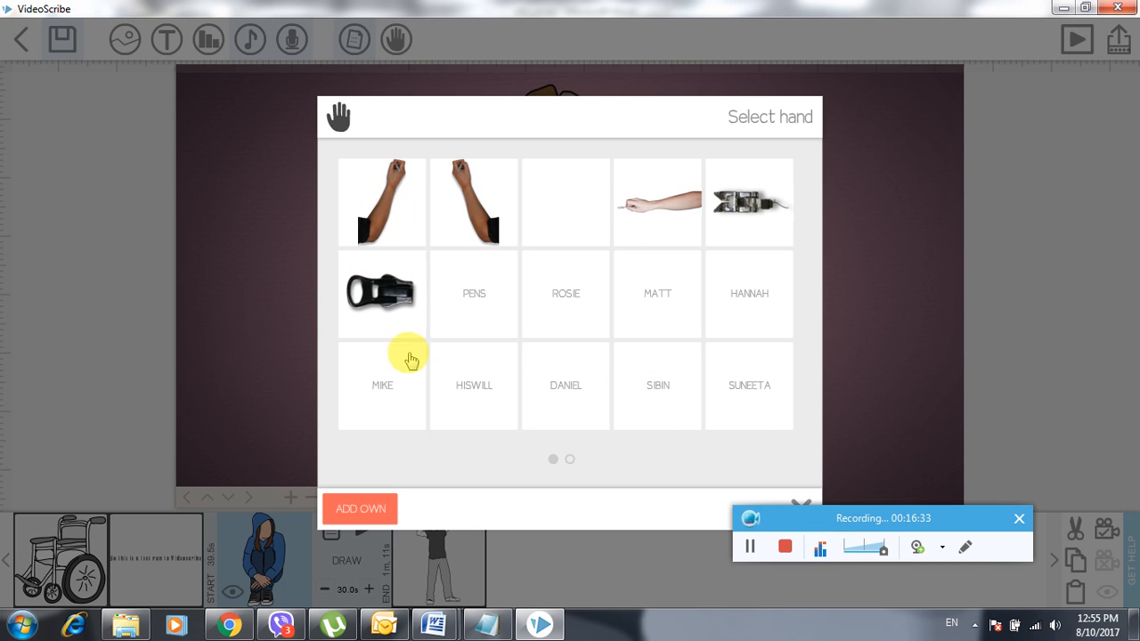
{"action": "left_click", "coordinate": [360, 298]}
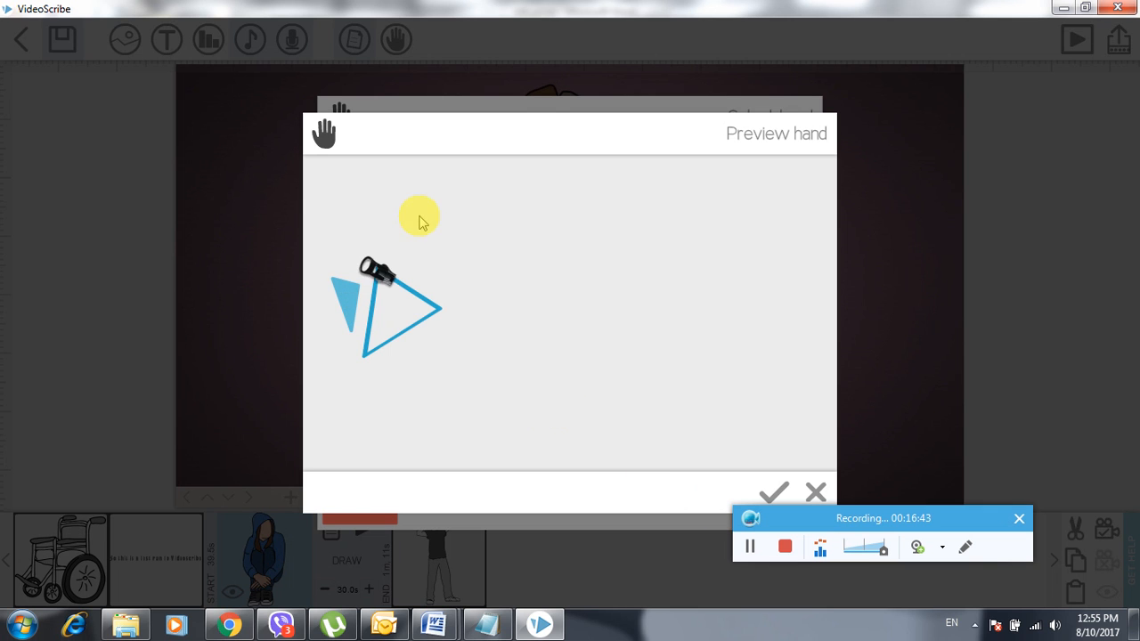
{"action": "left_click", "coordinate": [814, 492]}
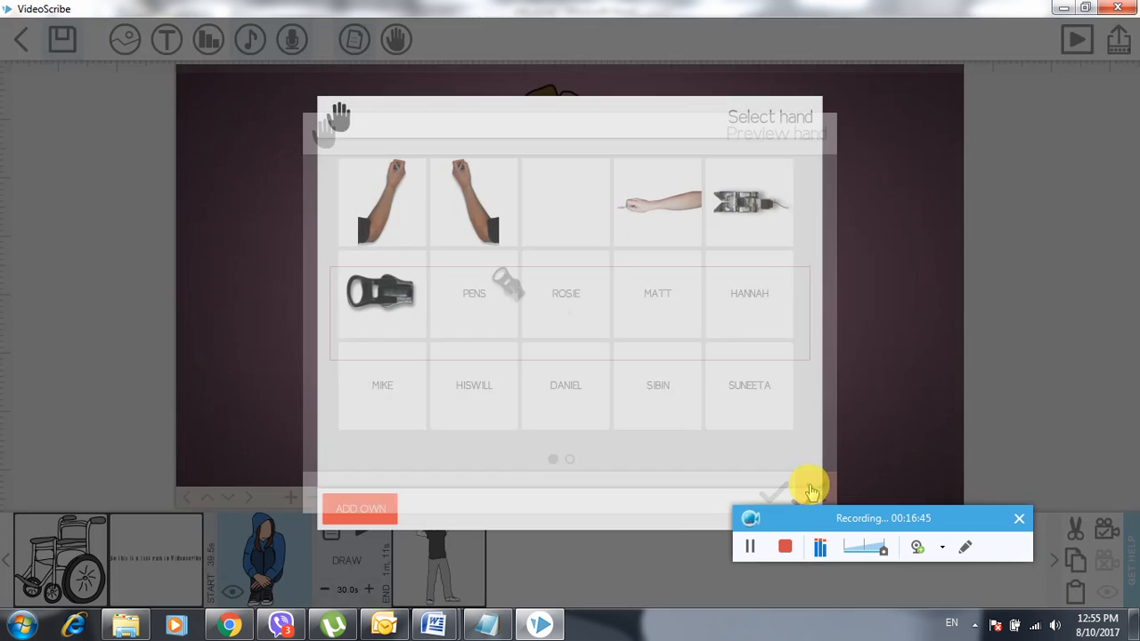
{"action": "left_click", "coordinate": [648, 301]}
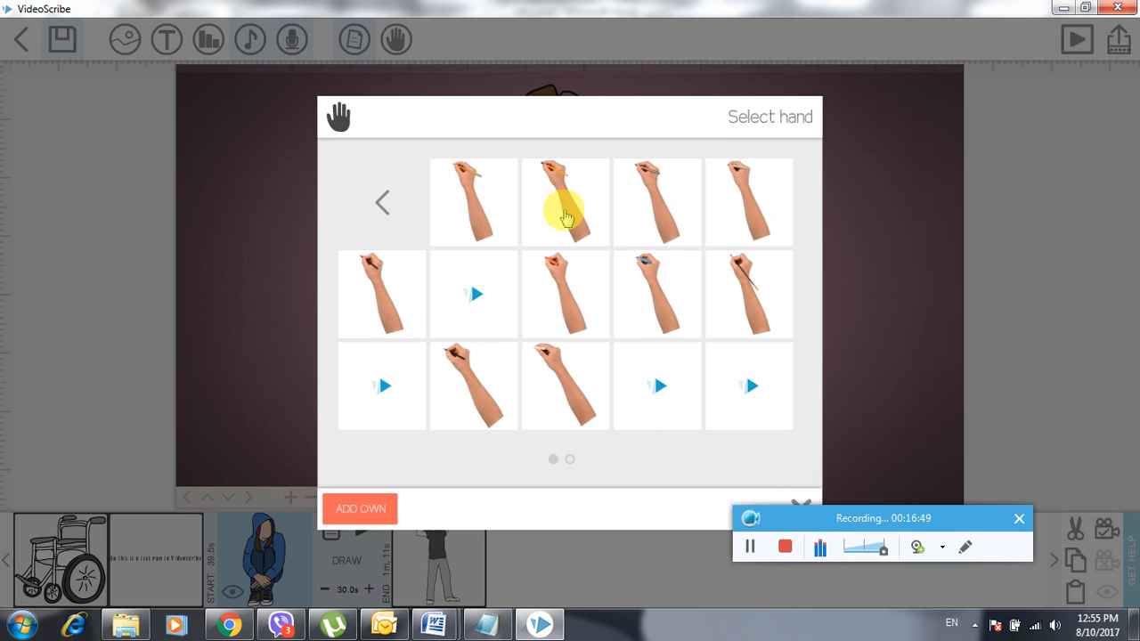
{"action": "left_click", "coordinate": [382, 205]}
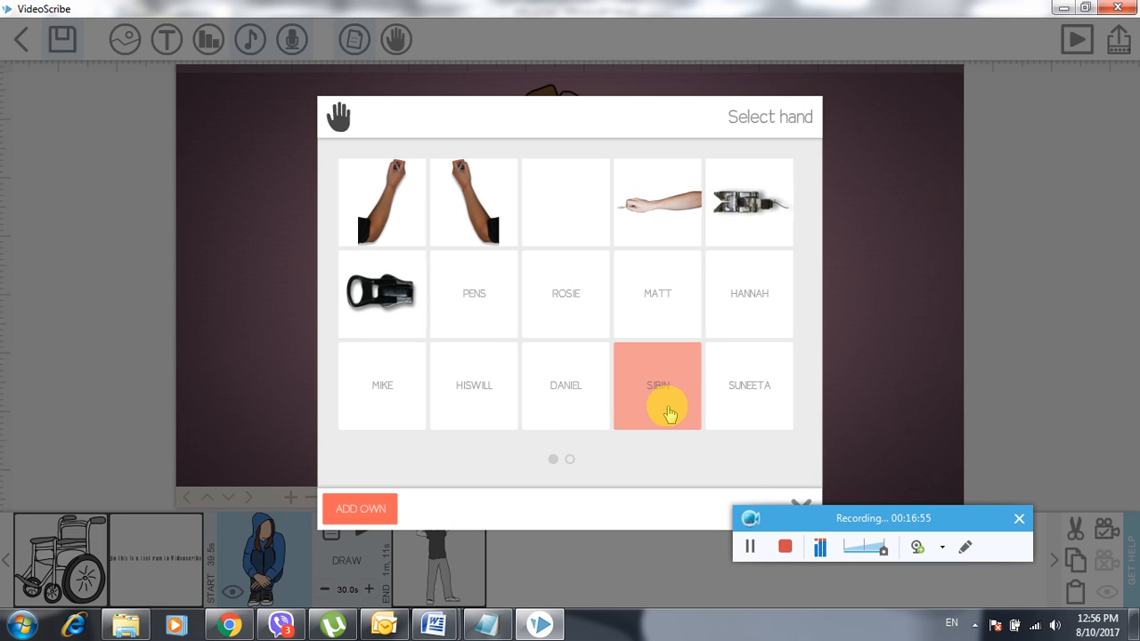
{"action": "left_click", "coordinate": [618, 323]}
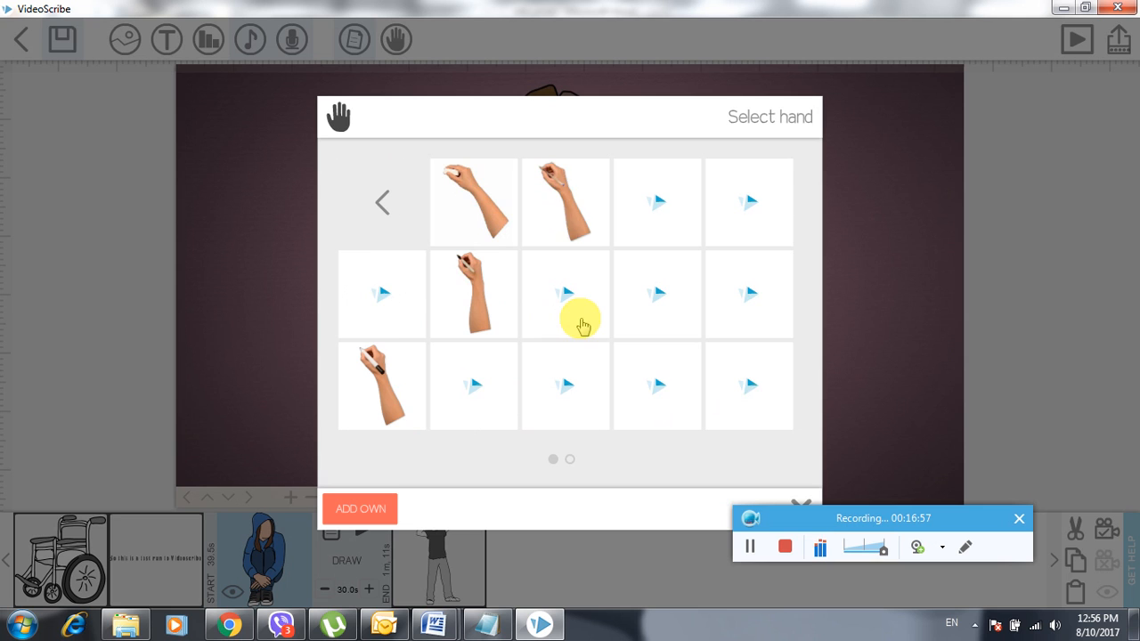
{"action": "left_click", "coordinate": [388, 218]}
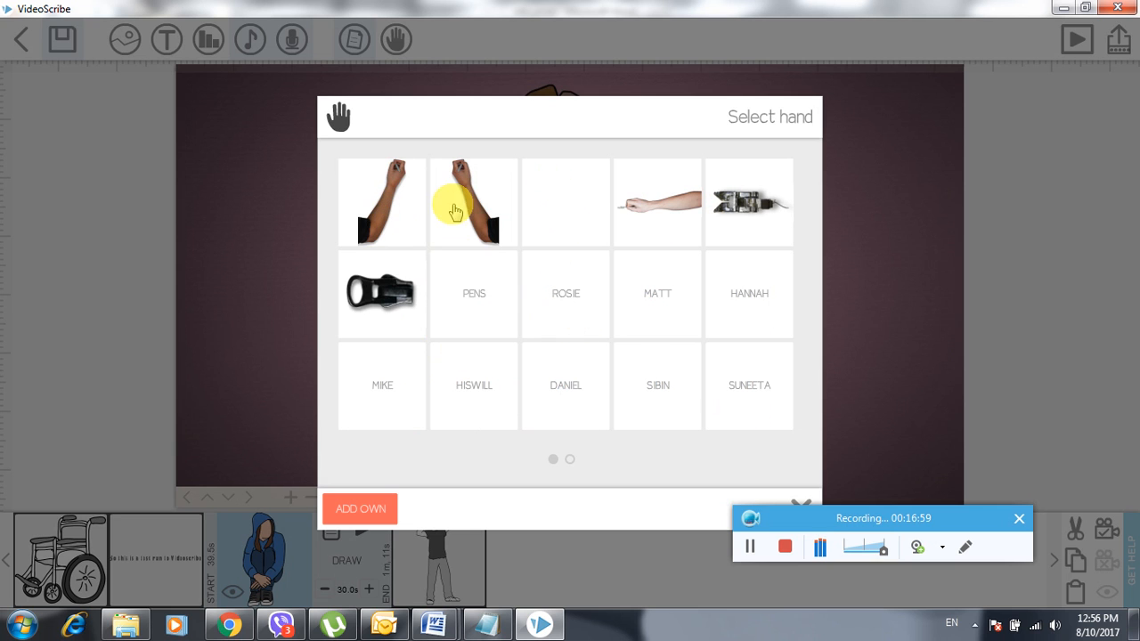
{"action": "left_click", "coordinate": [585, 199]}
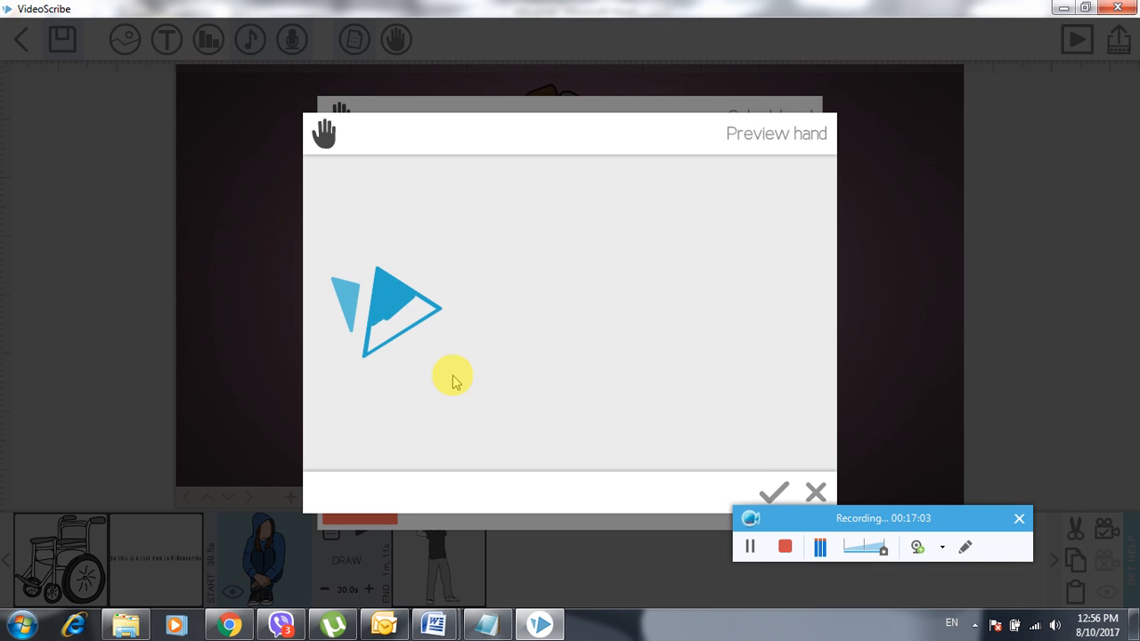
{"action": "left_click", "coordinate": [815, 496]}
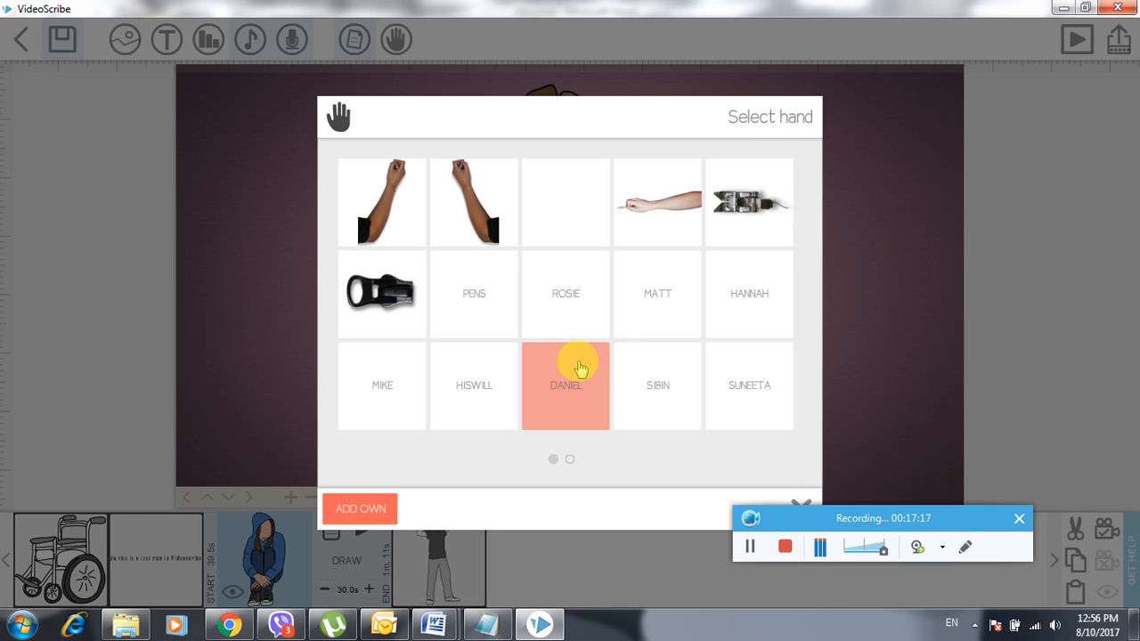
- Start a custom hand using image file '1' as the first hand, aligned to the crosshair
{"action": "left_click", "coordinate": [372, 519]}
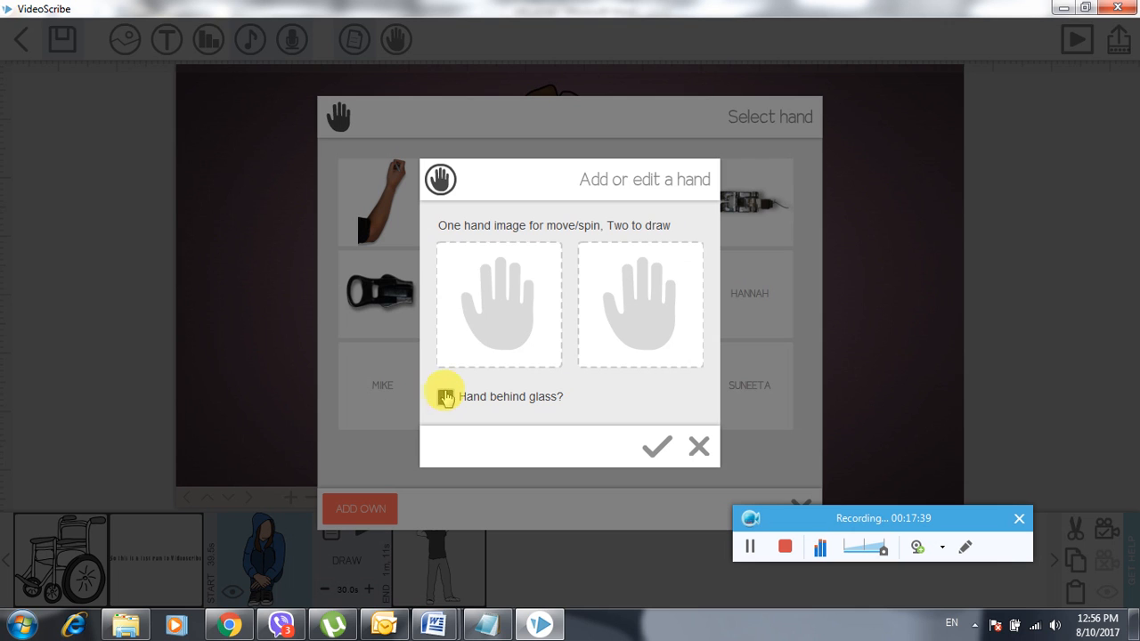
{"action": "left_click", "coordinate": [505, 282]}
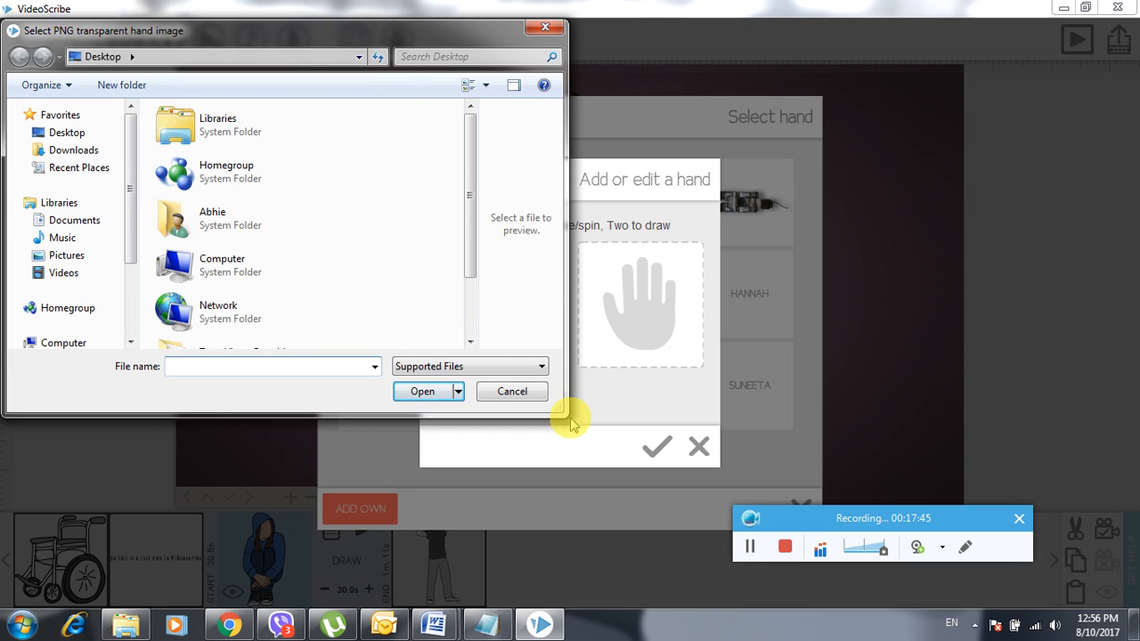
{"action": "left_click_drag", "start_coordinate": [561, 415], "coordinate": [798, 464]}
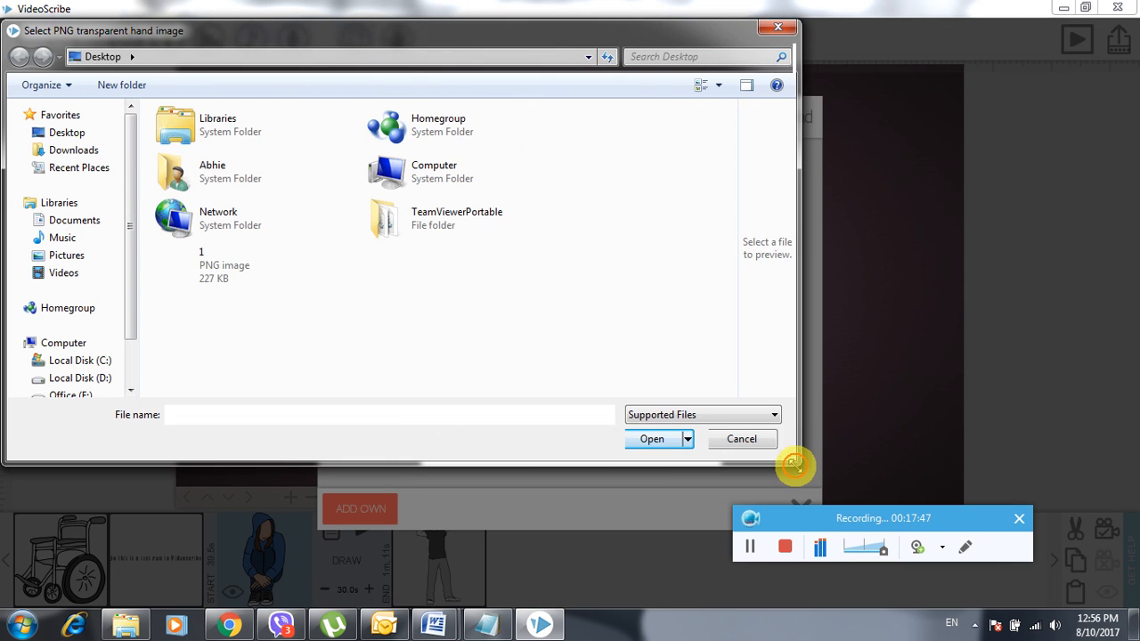
{"action": "left_click", "coordinate": [765, 546]}
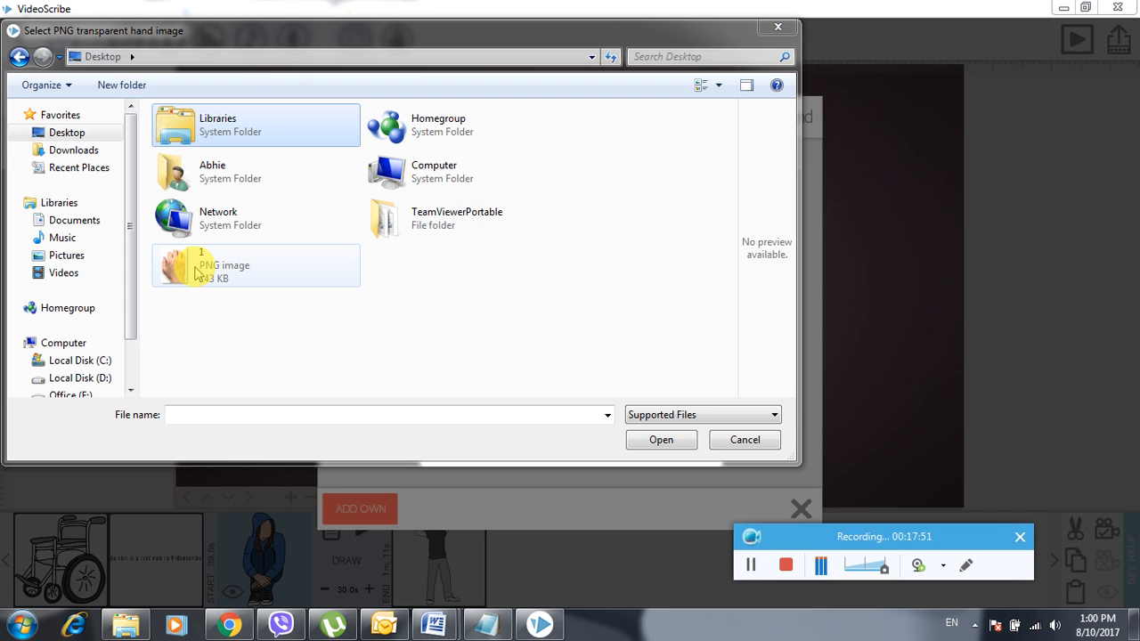
{"action": "double_click", "coordinate": [198, 272]}
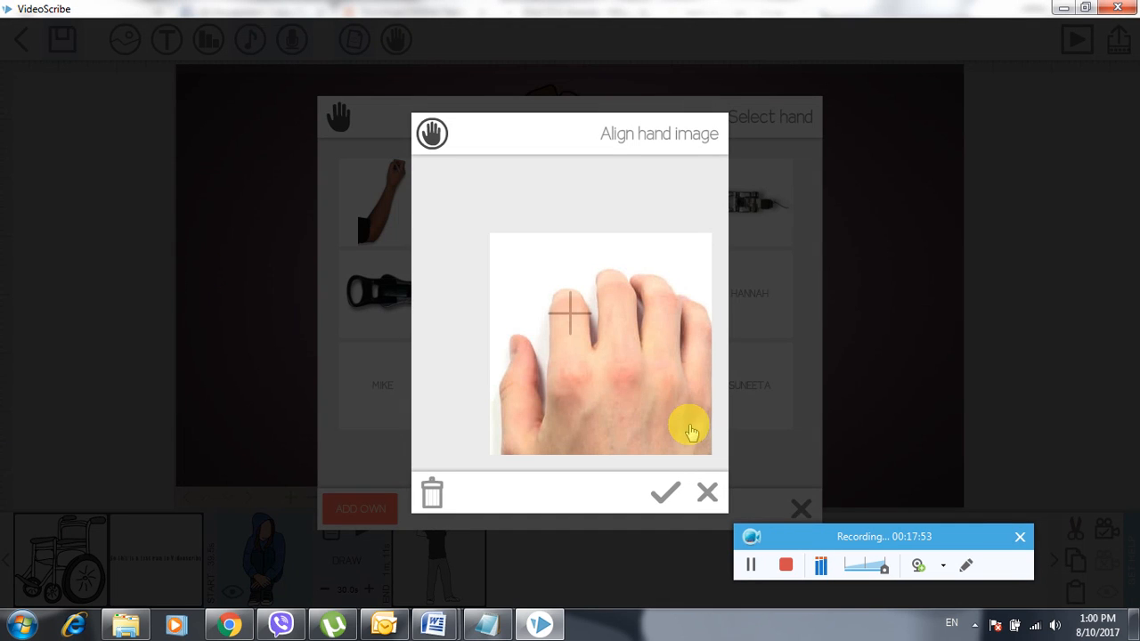
{"action": "left_click_drag", "start_coordinate": [626, 360], "coordinate": [594, 282]}
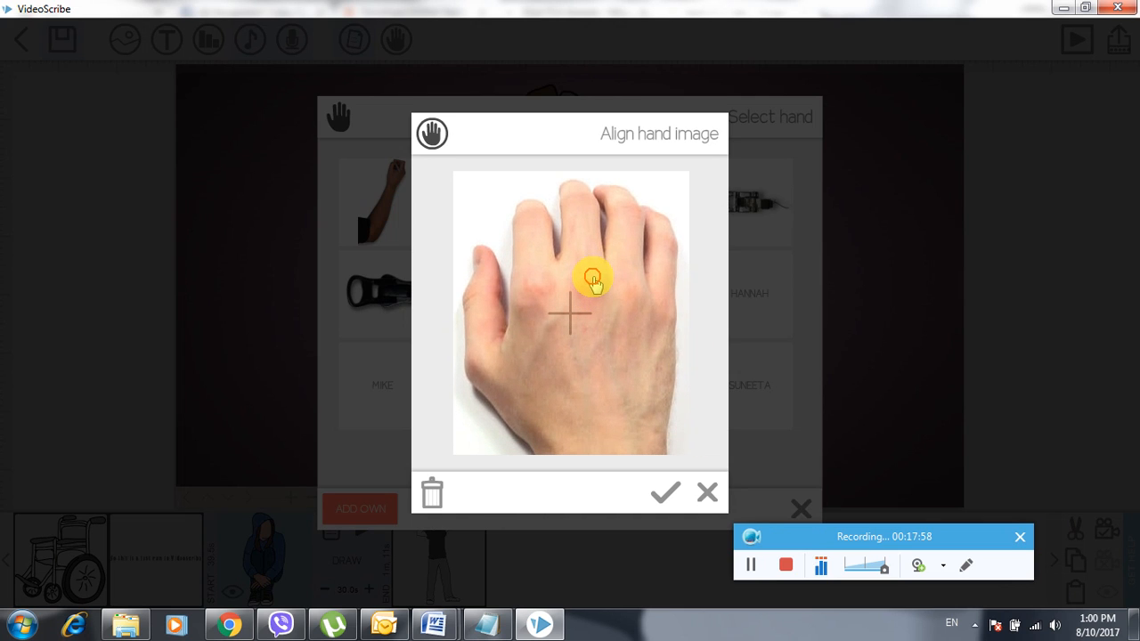
{"action": "left_click", "coordinate": [665, 493]}
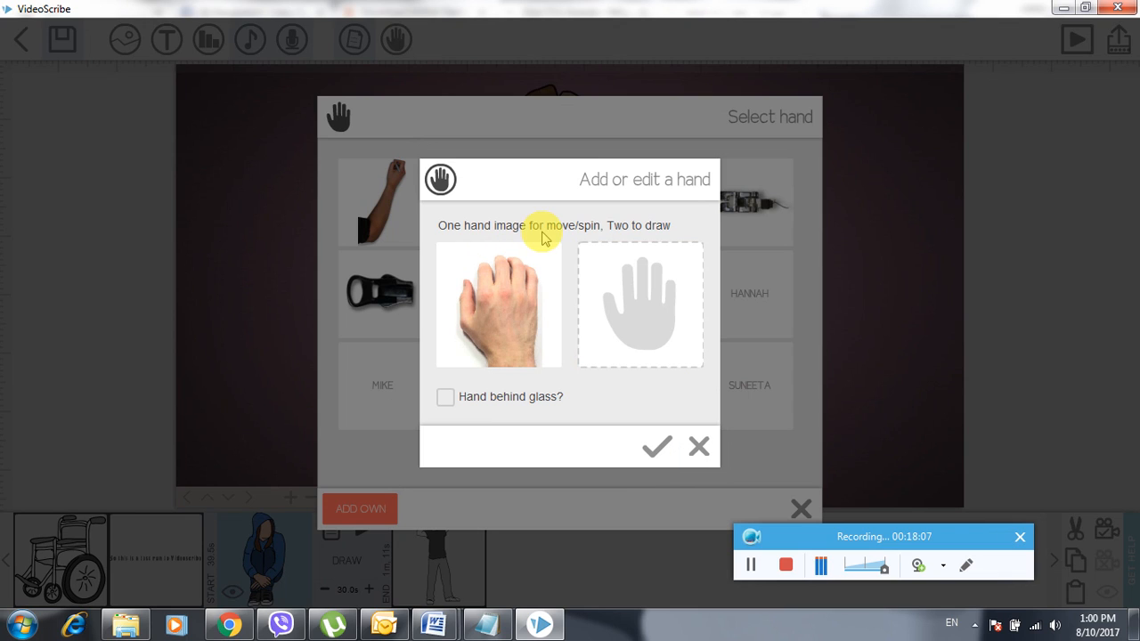
- Load file '1' as the second hand, align it, and save the custom hand
{"action": "left_click", "coordinate": [651, 307]}
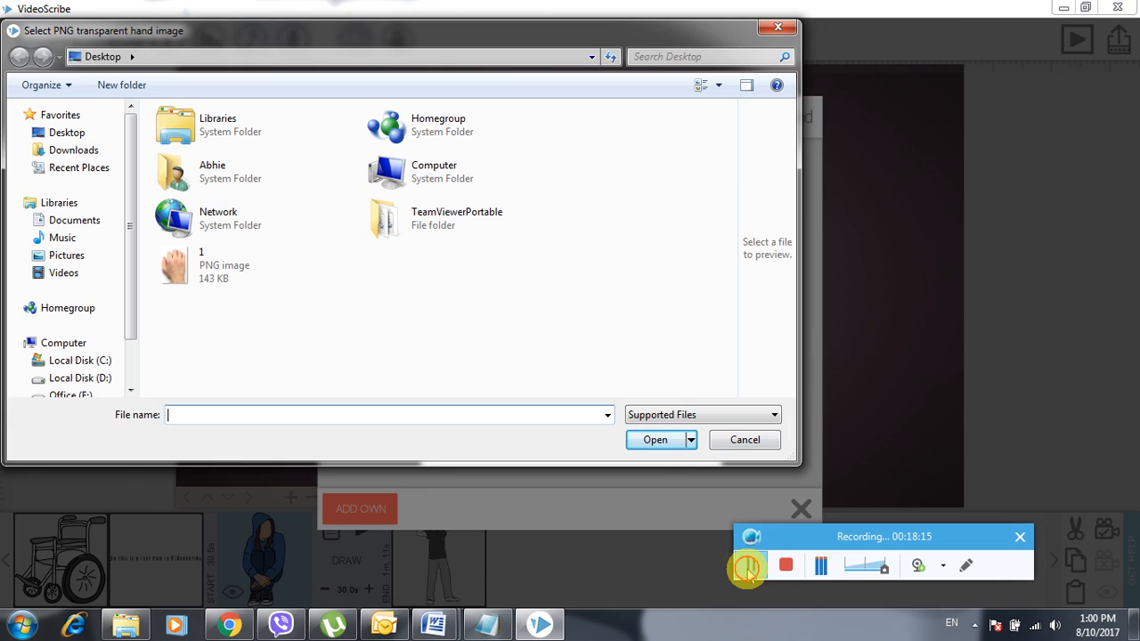
{"action": "double_click", "coordinate": [194, 267]}
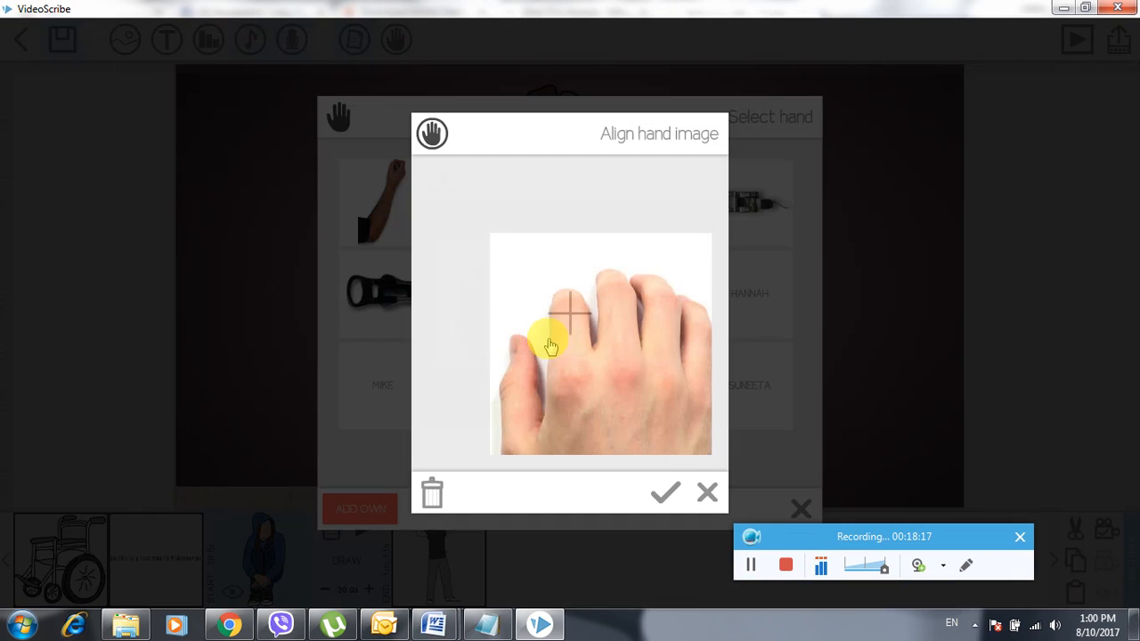
{"action": "left_click_drag", "start_coordinate": [656, 381], "coordinate": [619, 296]}
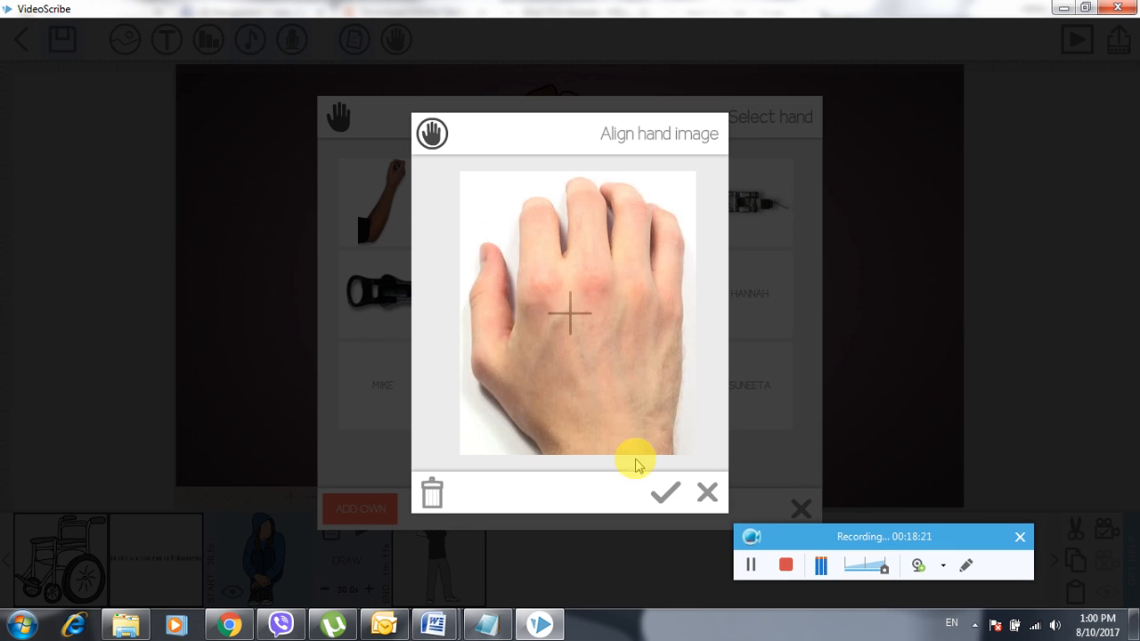
{"action": "left_click", "coordinate": [662, 491]}
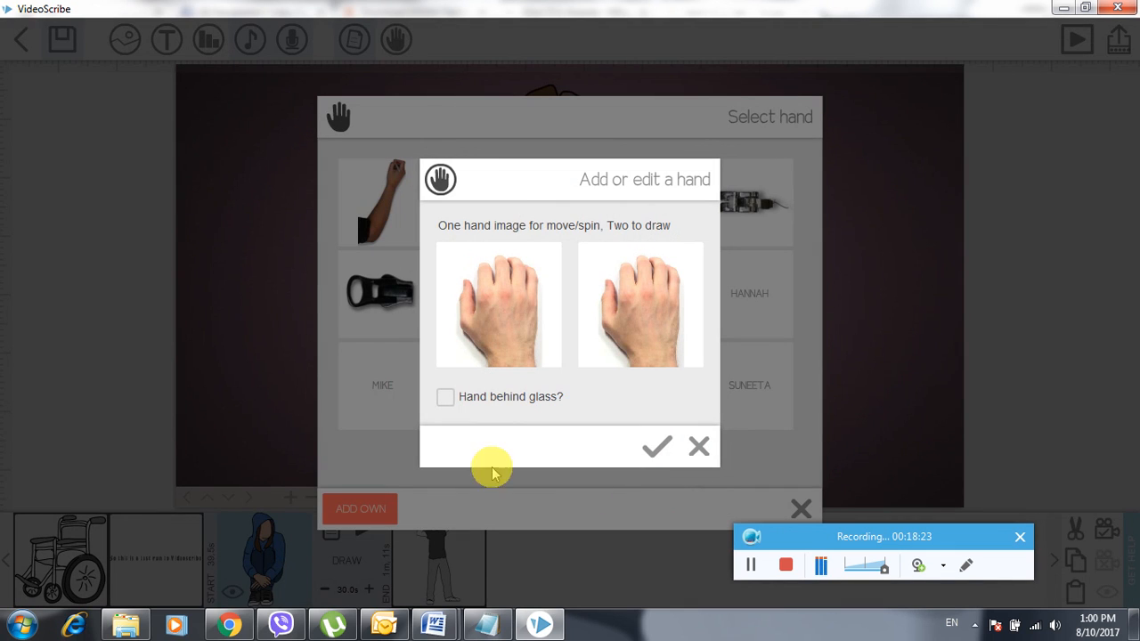
{"action": "left_click", "coordinate": [449, 400]}
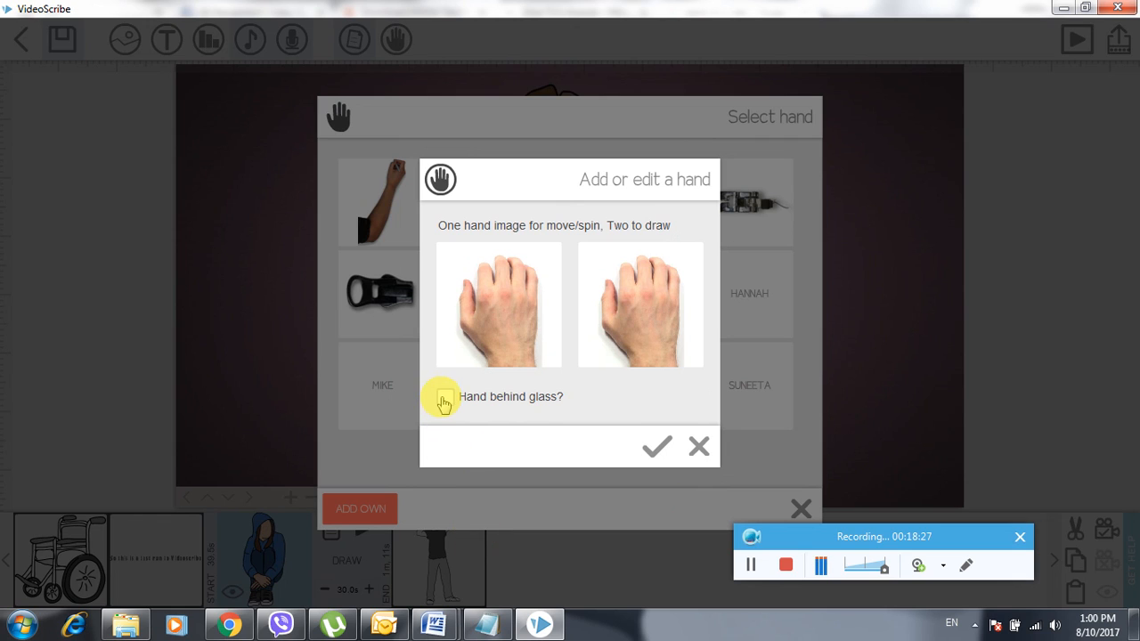
{"action": "left_click", "coordinate": [657, 450]}
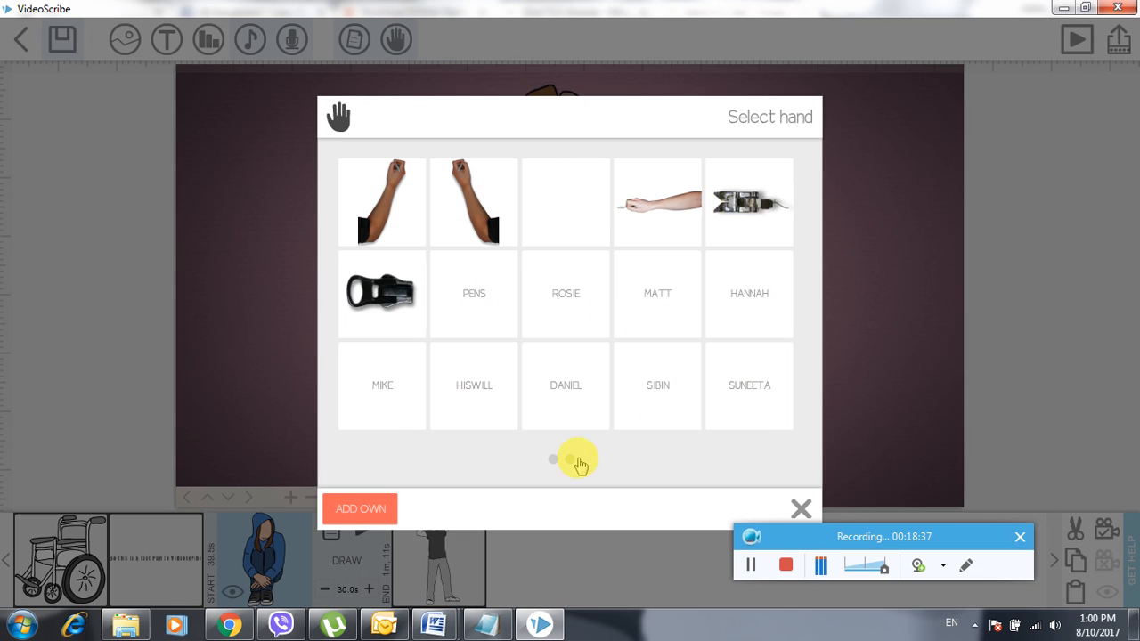
{"action": "scroll", "coordinate": [626, 393], "scroll_direction": "down", "scroll_amount": 2}
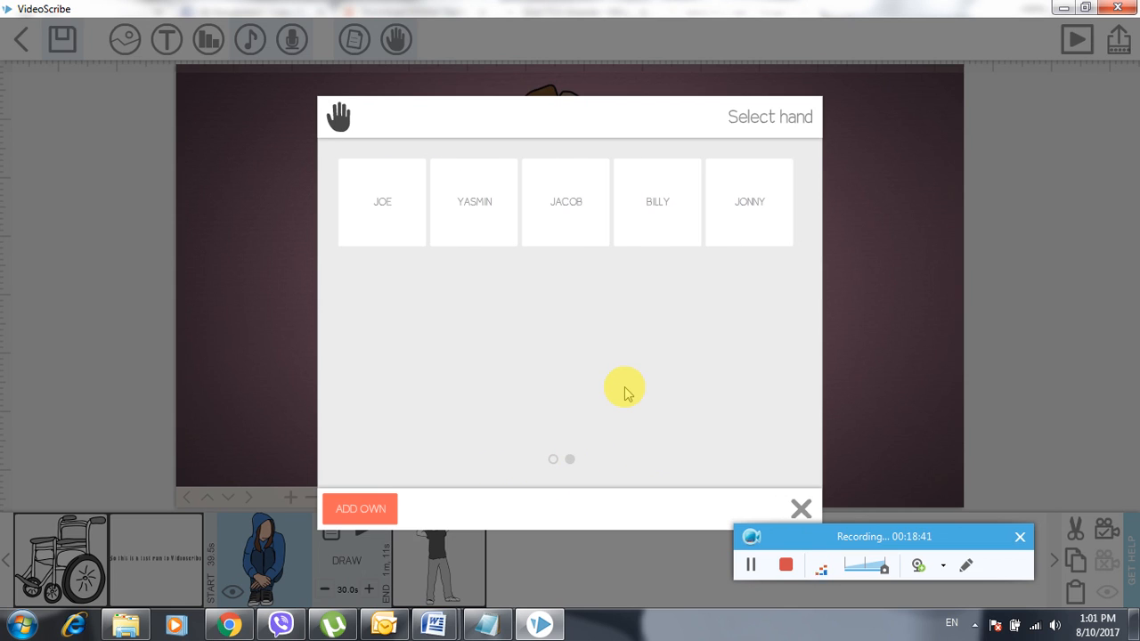
{"action": "scroll", "coordinate": [626, 392], "scroll_direction": "up", "scroll_amount": 2}
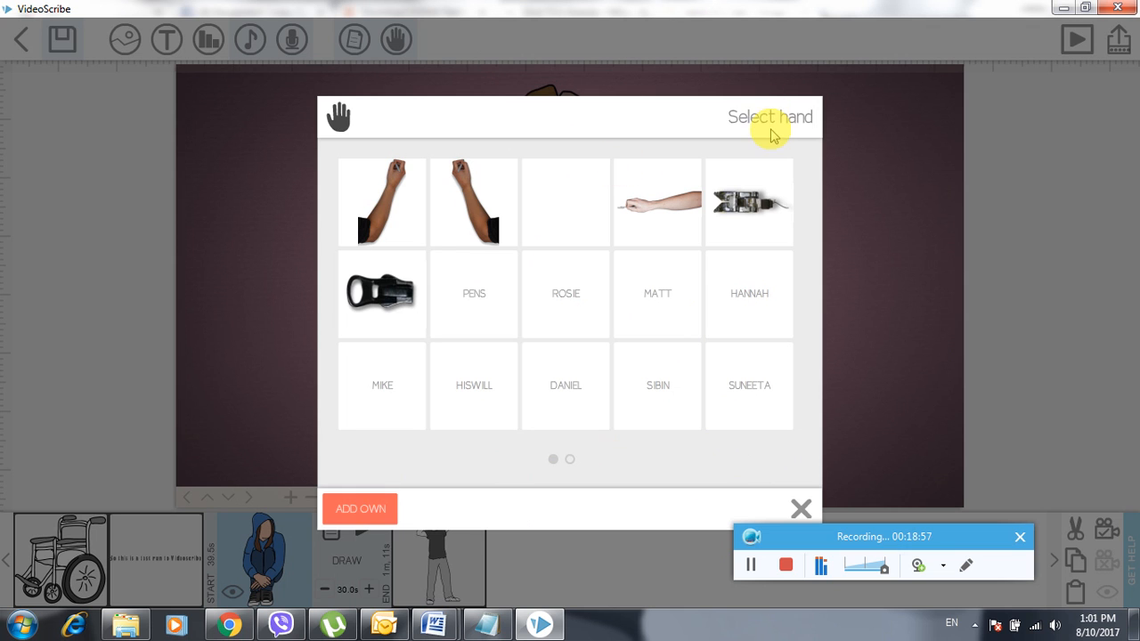
- Start a new custom hand with photo '1' as the move hand, aligned to the crosshair
{"action": "left_click", "coordinate": [350, 509]}
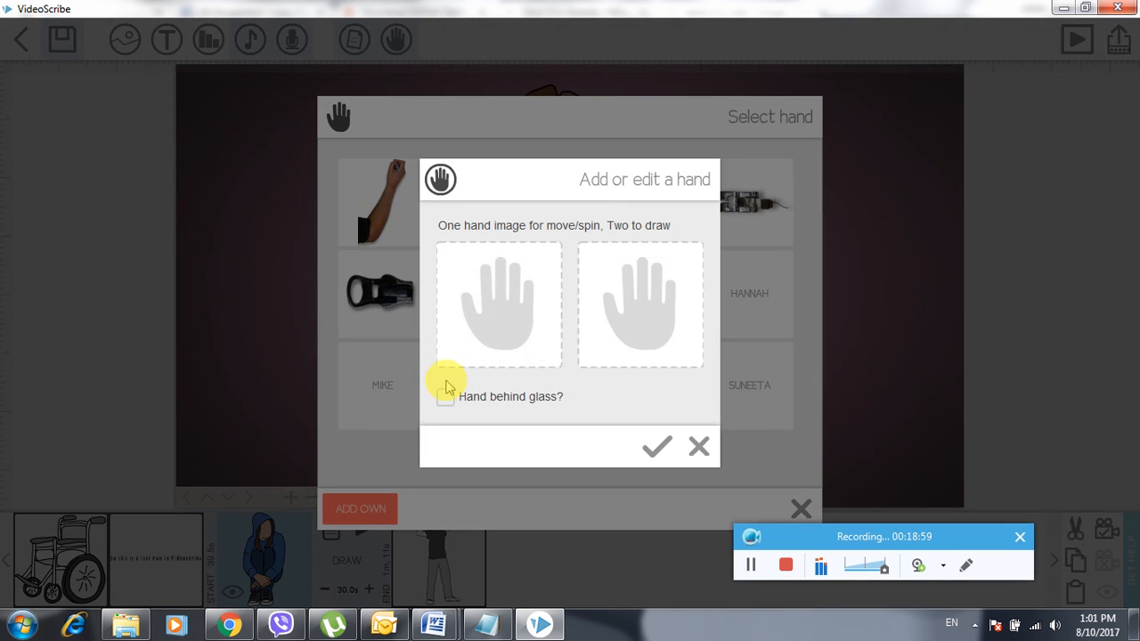
{"action": "left_click", "coordinate": [478, 316]}
{"action": "left_click", "coordinate": [225, 271]}
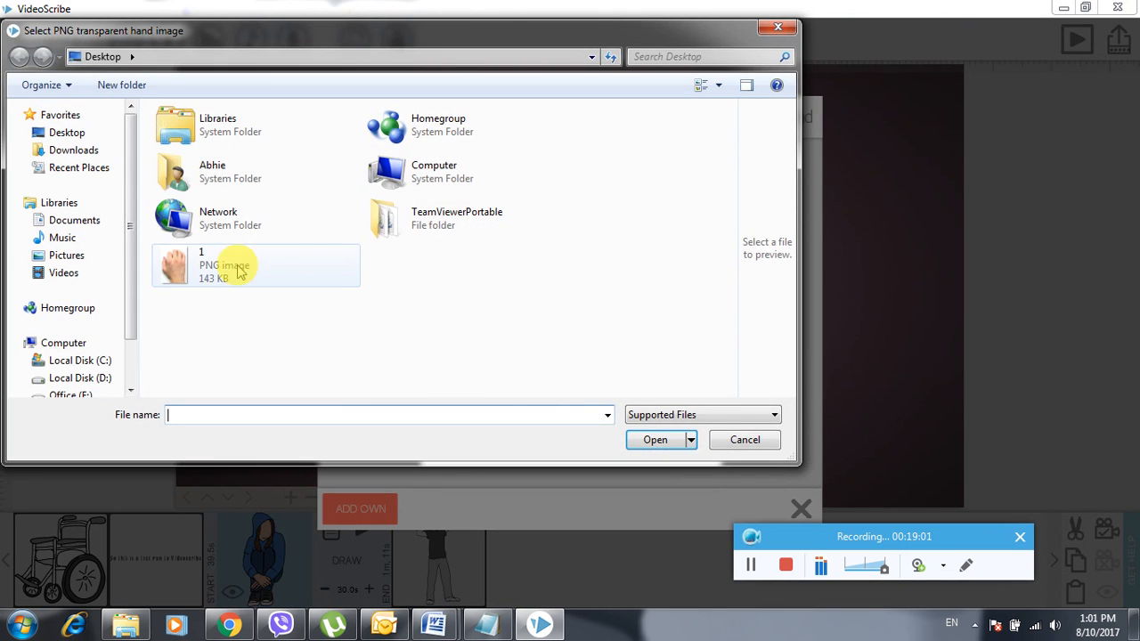
{"action": "double_click", "coordinate": [225, 274]}
{"action": "left_click_drag", "start_coordinate": [579, 318], "coordinate": [551, 253]}
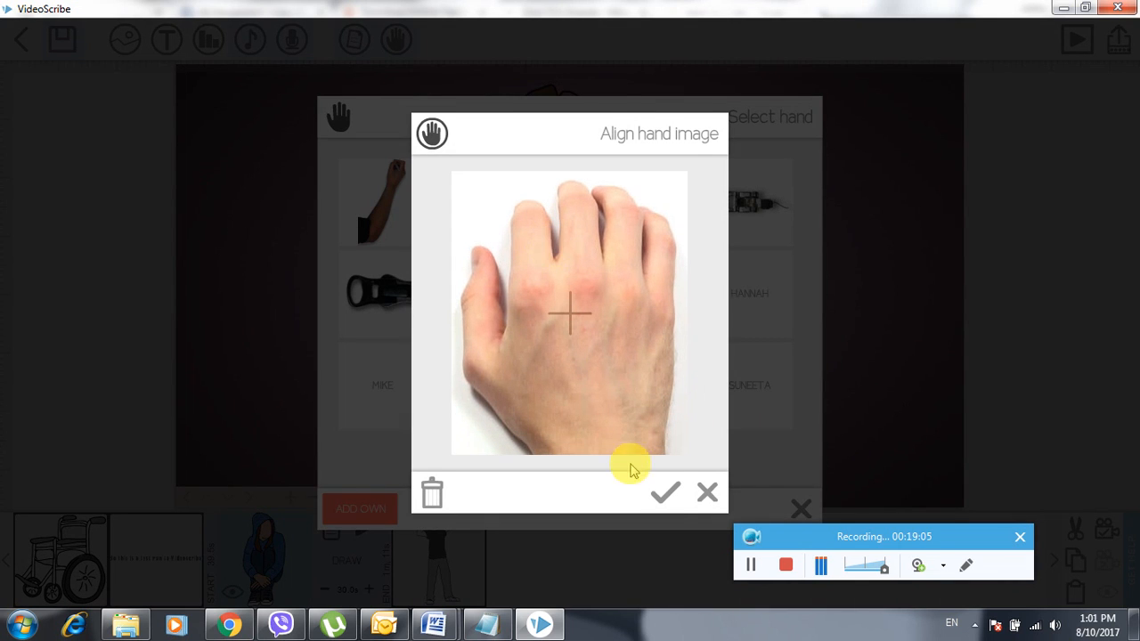
{"action": "left_click", "coordinate": [664, 492]}
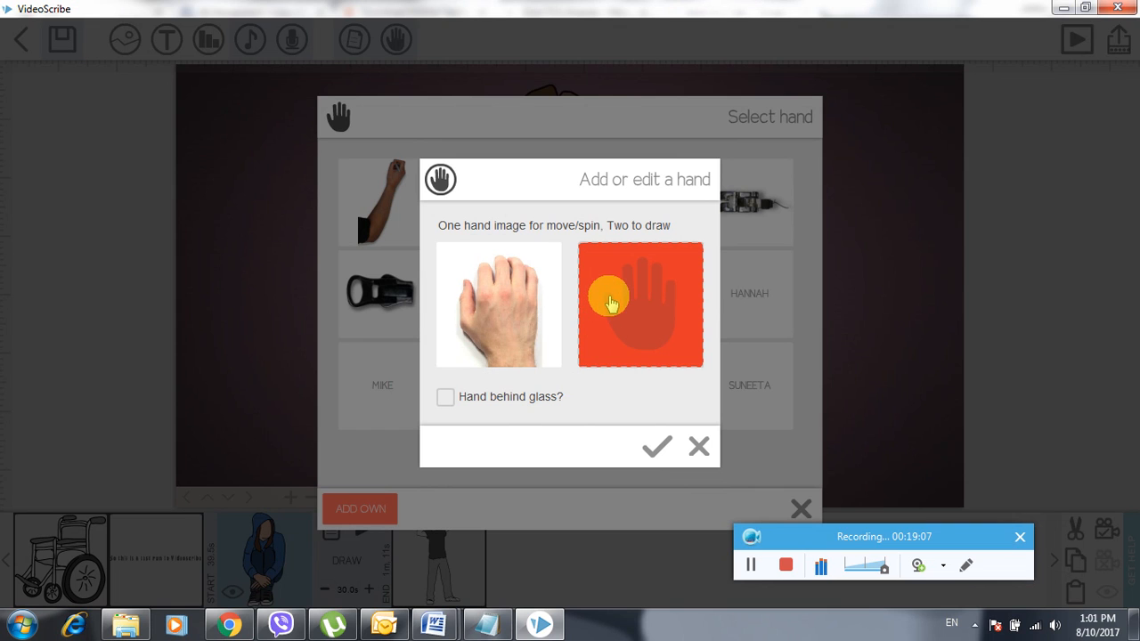
- Use photo '1' as the aligned drawing hand, put it behind glass, and save
{"action": "left_click", "coordinate": [611, 304]}
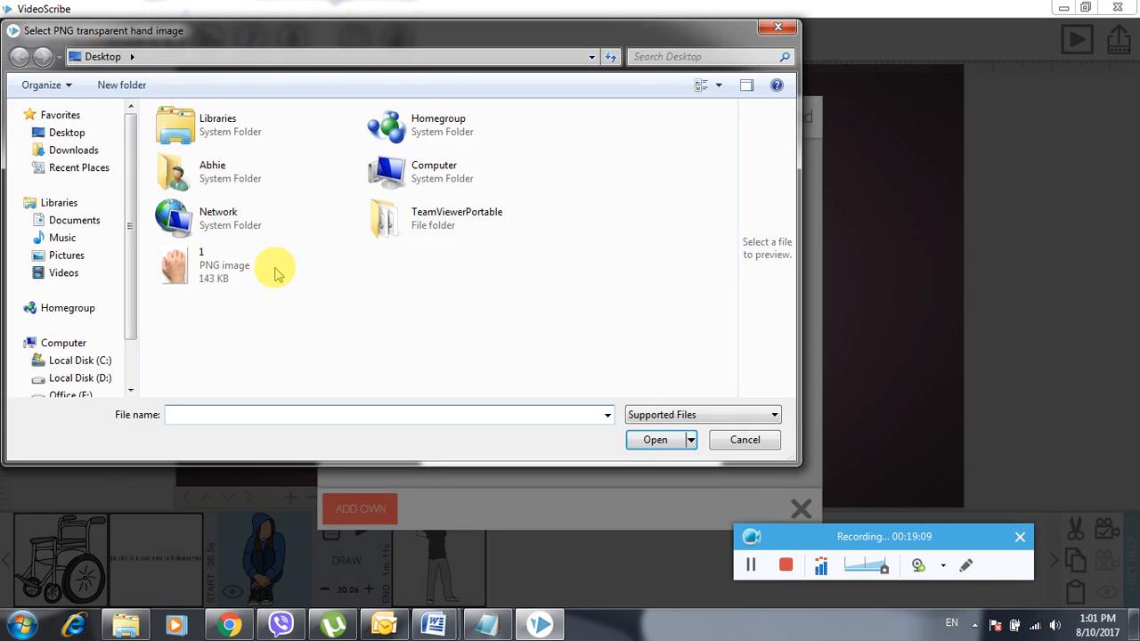
{"action": "left_click", "coordinate": [205, 258]}
{"action": "double_click", "coordinate": [196, 254]}
{"action": "left_click_drag", "start_coordinate": [624, 356], "coordinate": [591, 276]}
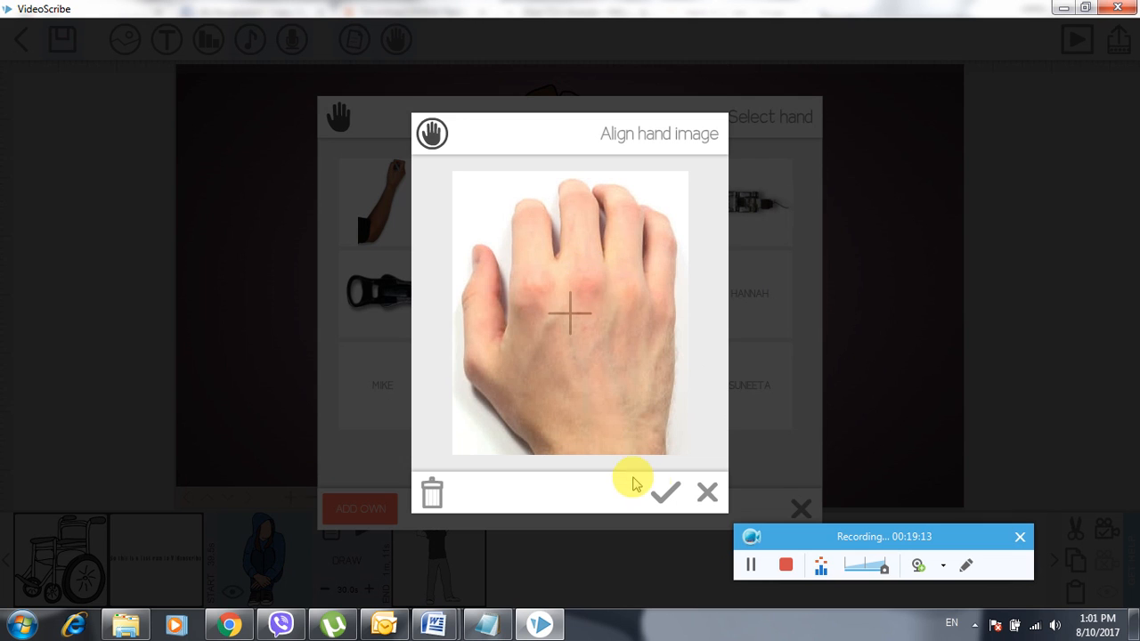
{"action": "left_click", "coordinate": [666, 493]}
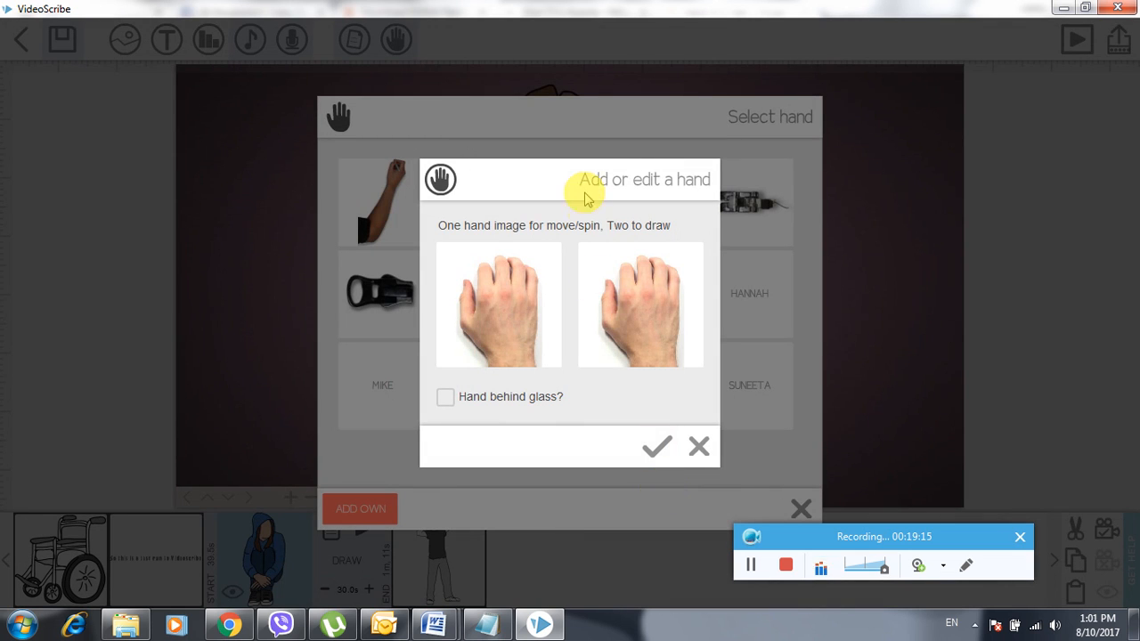
{"action": "left_click", "coordinate": [445, 397]}
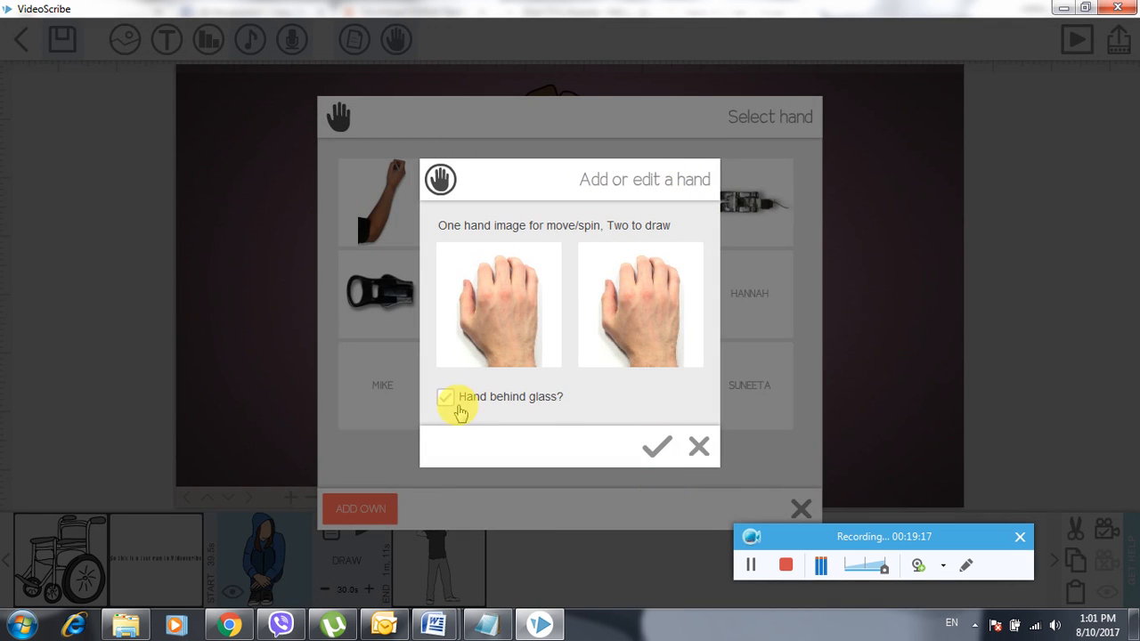
{"action": "left_click", "coordinate": [656, 450]}
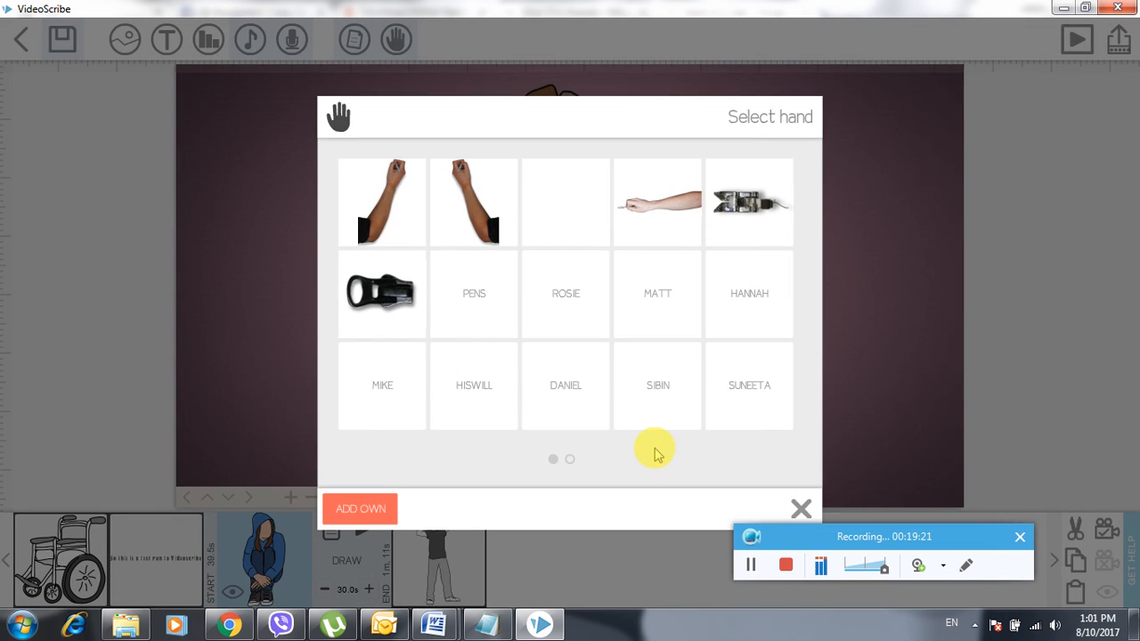
- Realign the blue pen hand's drawing image under the crosshair, save it, and close Select hand
{"action": "left_click", "coordinate": [750, 564]}
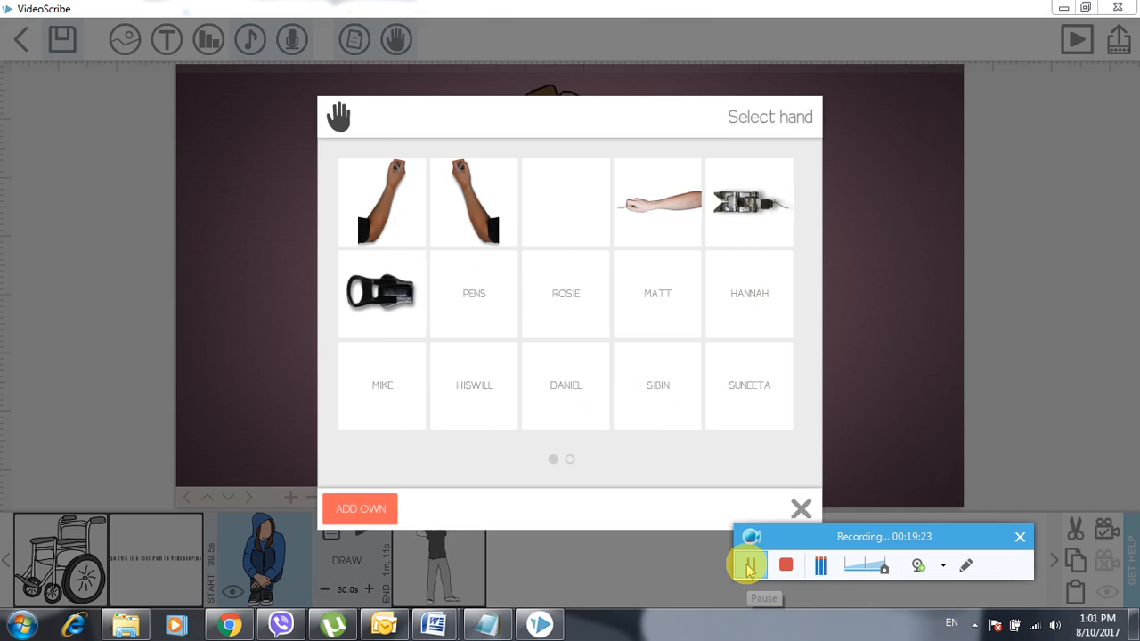
{"action": "left_click", "coordinate": [748, 568]}
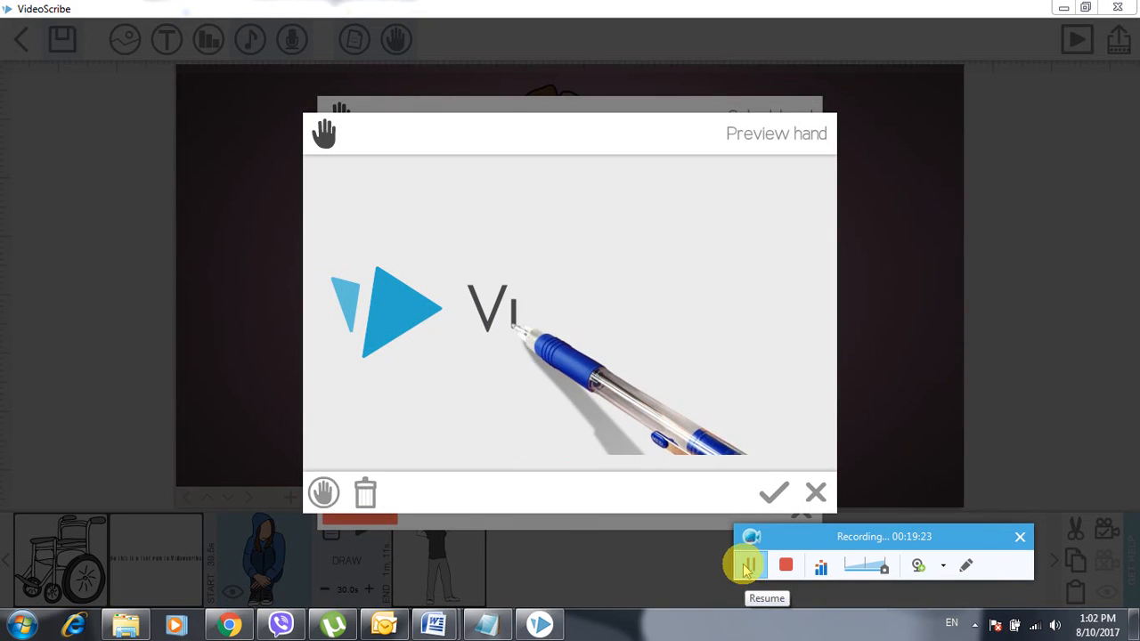
{"action": "left_click", "coordinate": [323, 495]}
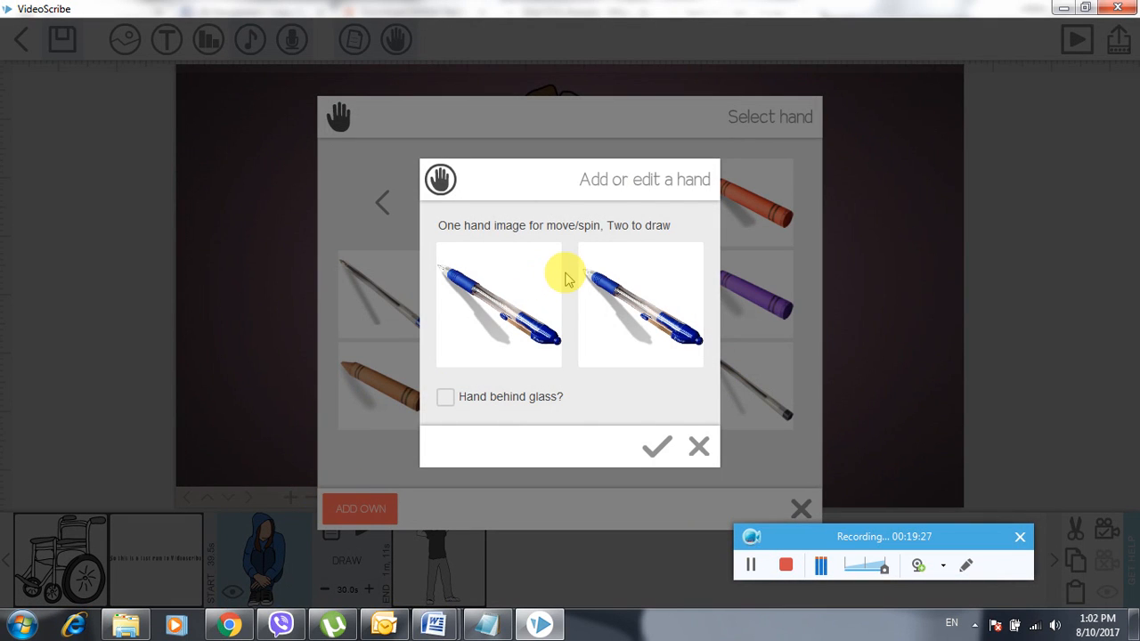
{"action": "left_click", "coordinate": [645, 307]}
{"action": "left_click_drag", "start_coordinate": [628, 343], "coordinate": [530, 246]}
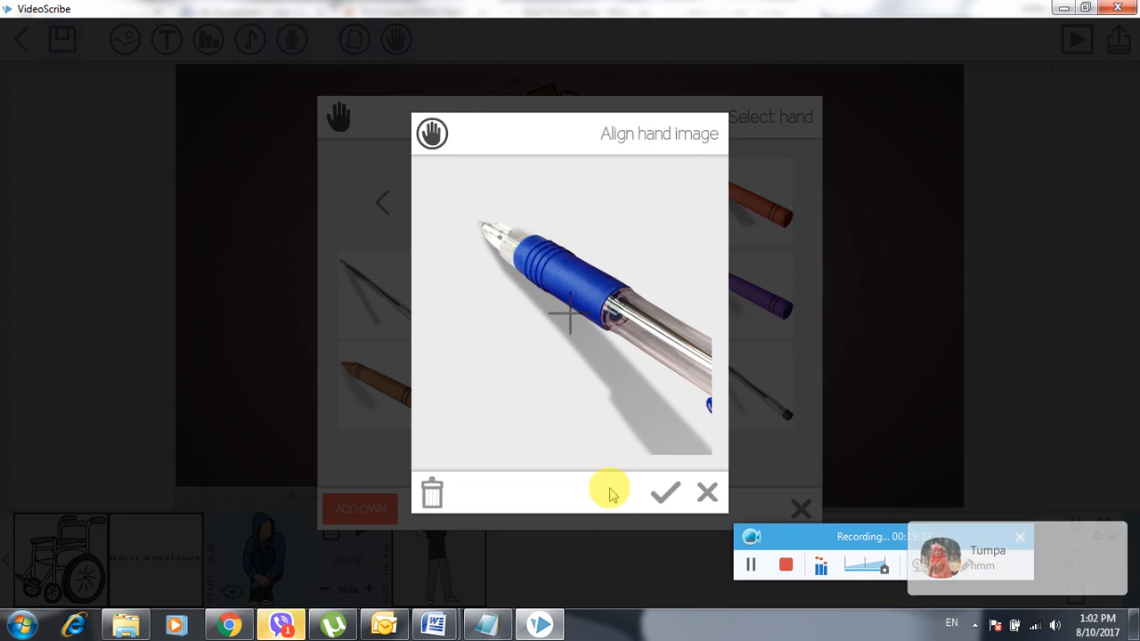
{"action": "left_click", "coordinate": [664, 492]}
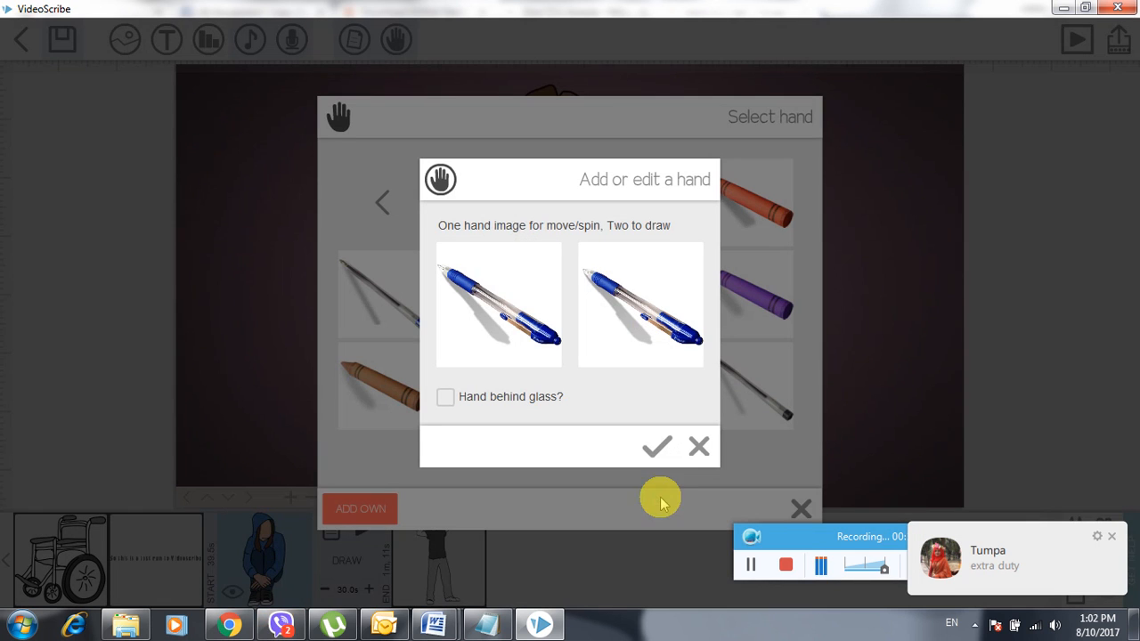
{"action": "left_click", "coordinate": [655, 449]}
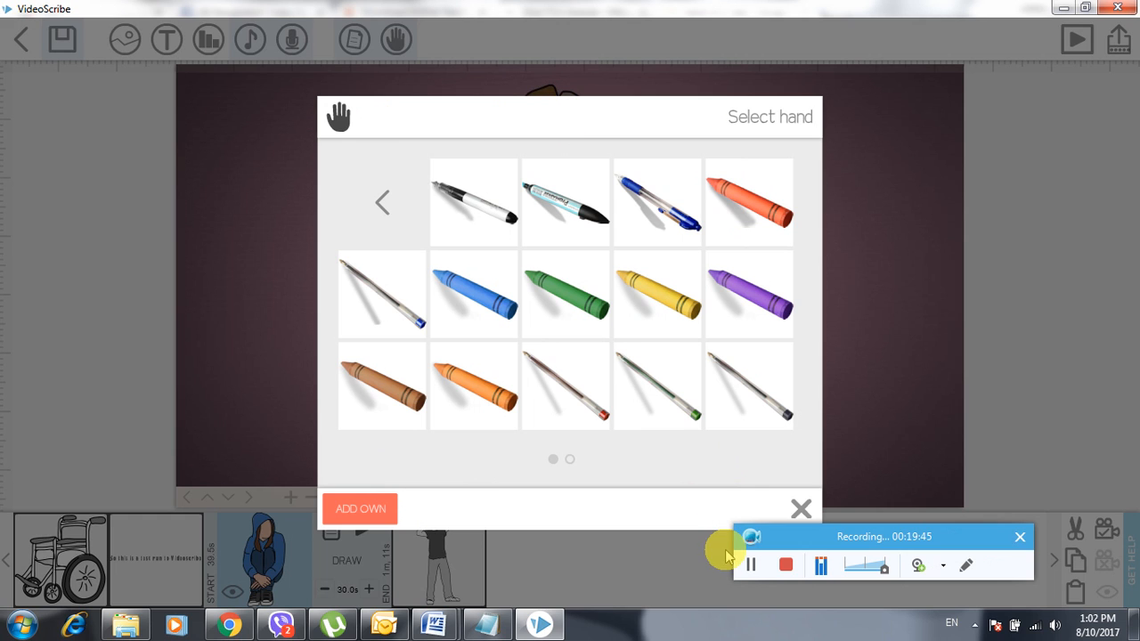
{"action": "left_click", "coordinate": [748, 571]}
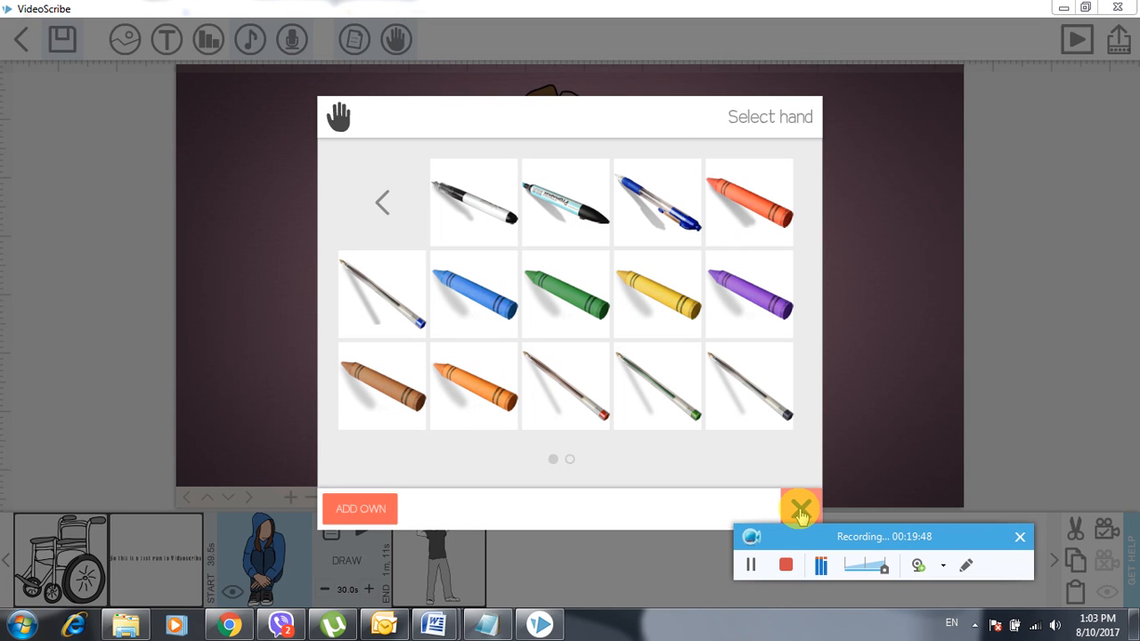
{"action": "left_click", "coordinate": [800, 511]}
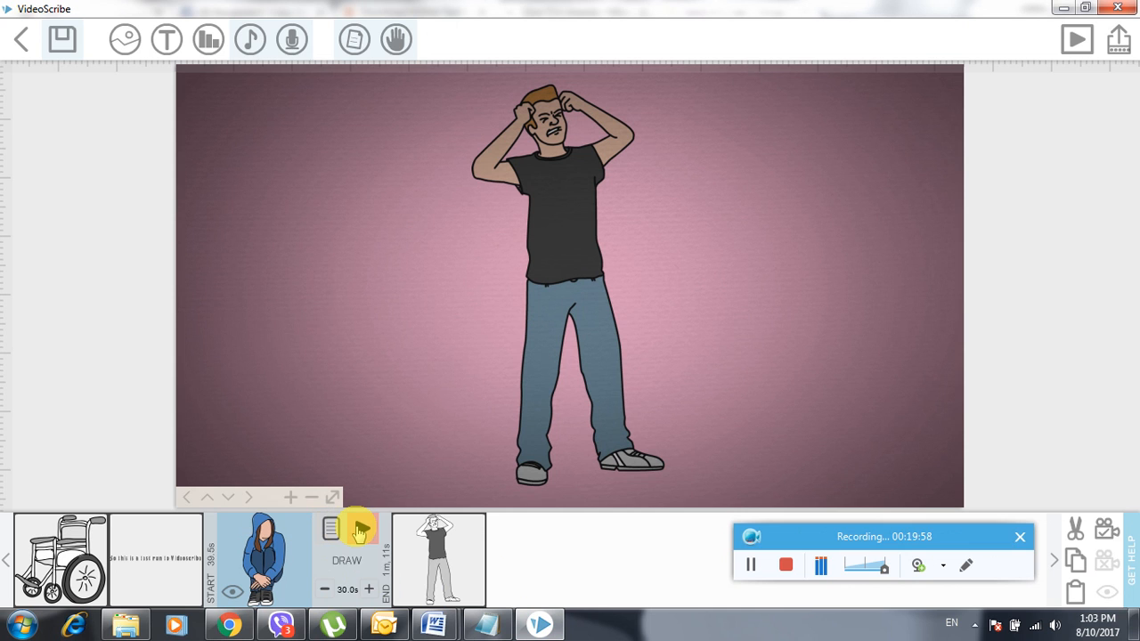
- Preview the scene playing from the hooded figure and turn the playback volume down
{"action": "left_click", "coordinate": [359, 532]}
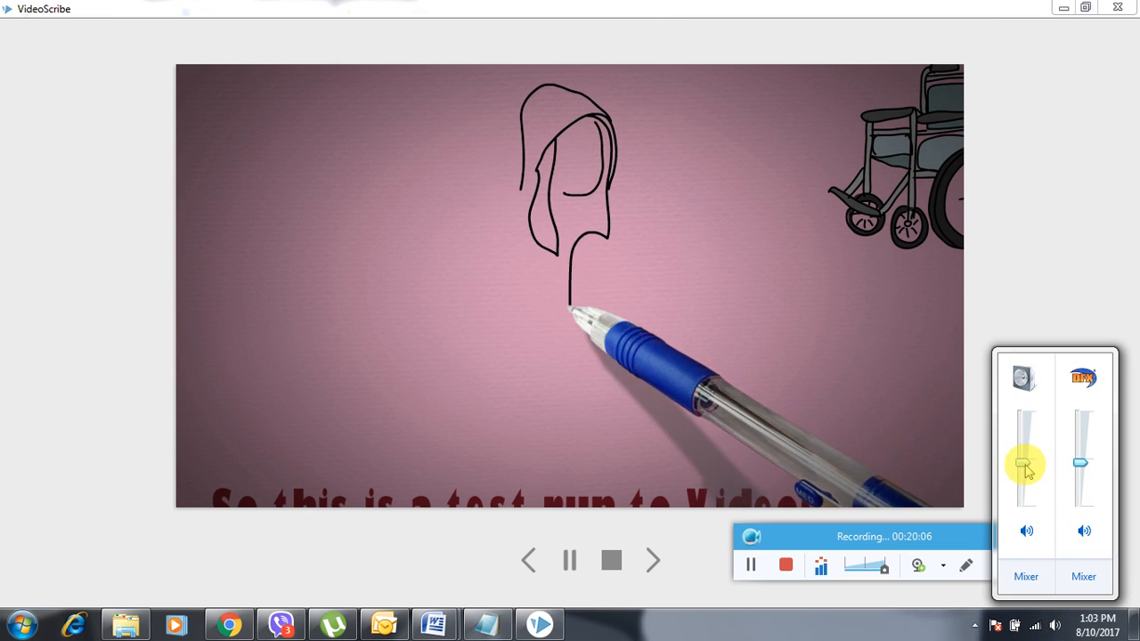
{"action": "mouse_move", "coordinate": [1021, 463]}
{"action": "left_mouse_down"}
{"action": "mouse_move", "coordinate": [1024, 485]}
{"action": "mouse_move", "coordinate": [1023, 466]}
{"action": "left_mouse_up"}
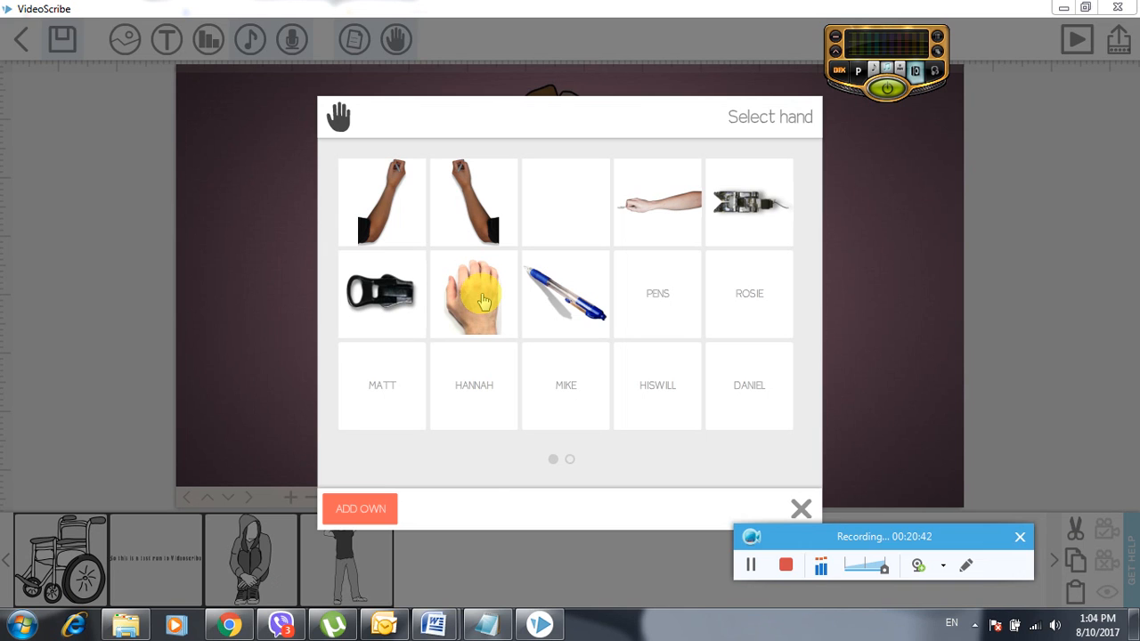
- Check the custom photo hand, browse the hand sets, and switch to the blue crayon hand
{"action": "left_click", "coordinate": [482, 302]}
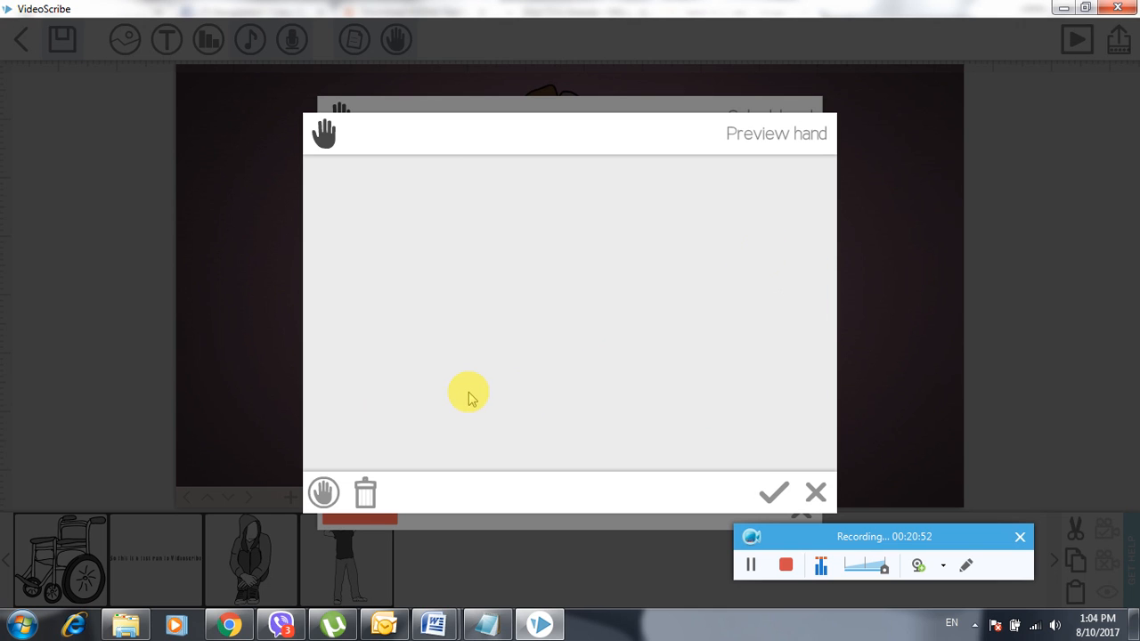
{"action": "left_click", "coordinate": [326, 495]}
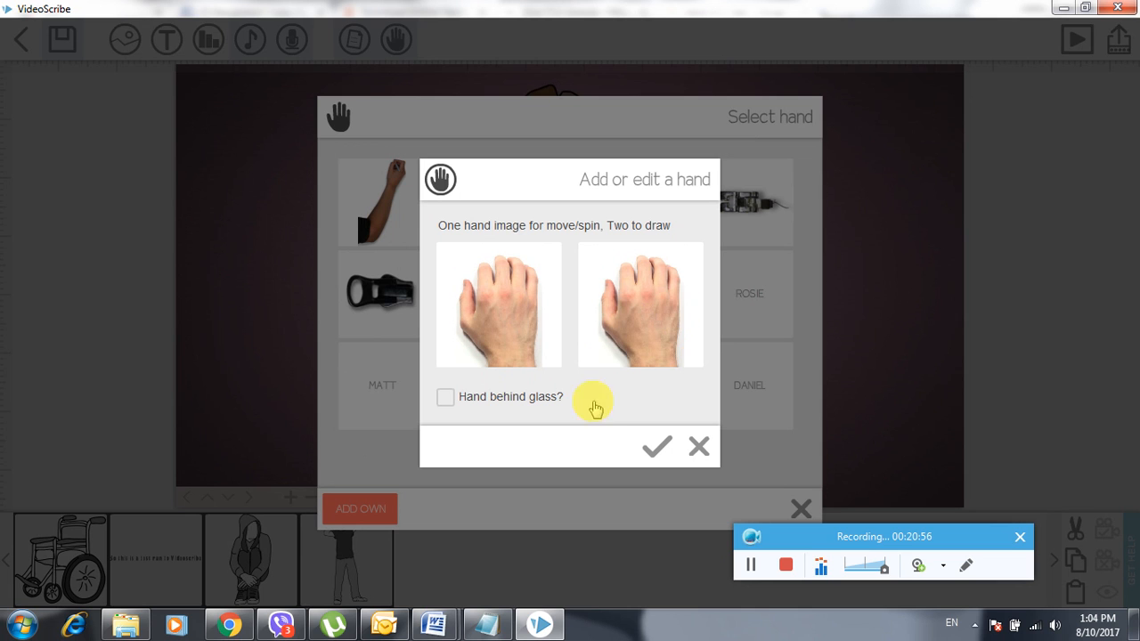
{"action": "left_click", "coordinate": [697, 448]}
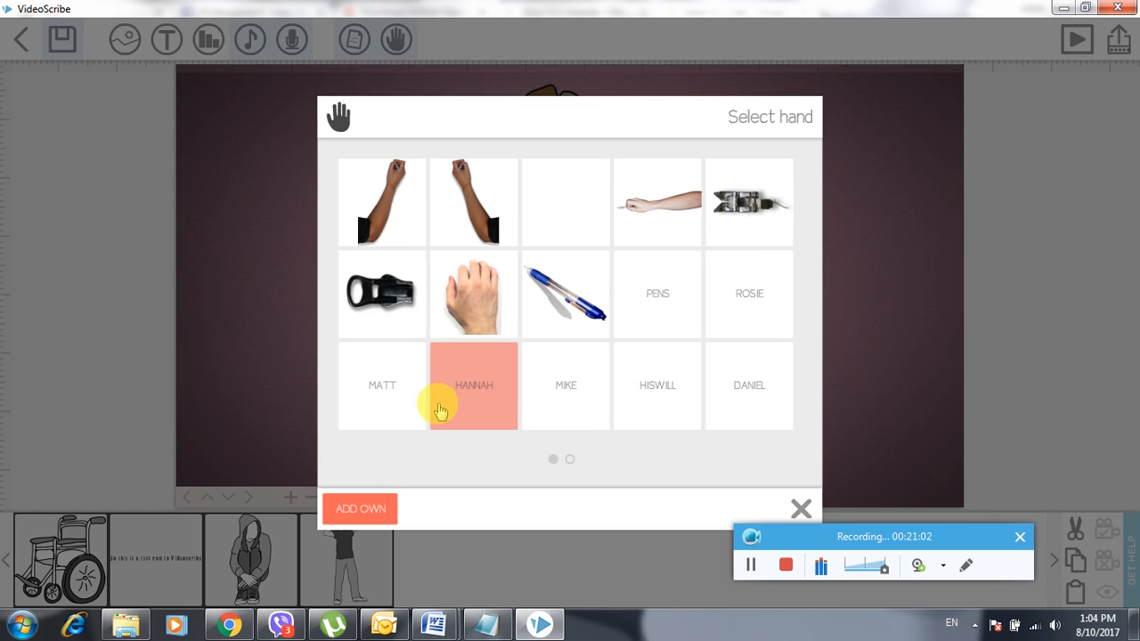
{"action": "left_click", "coordinate": [579, 392]}
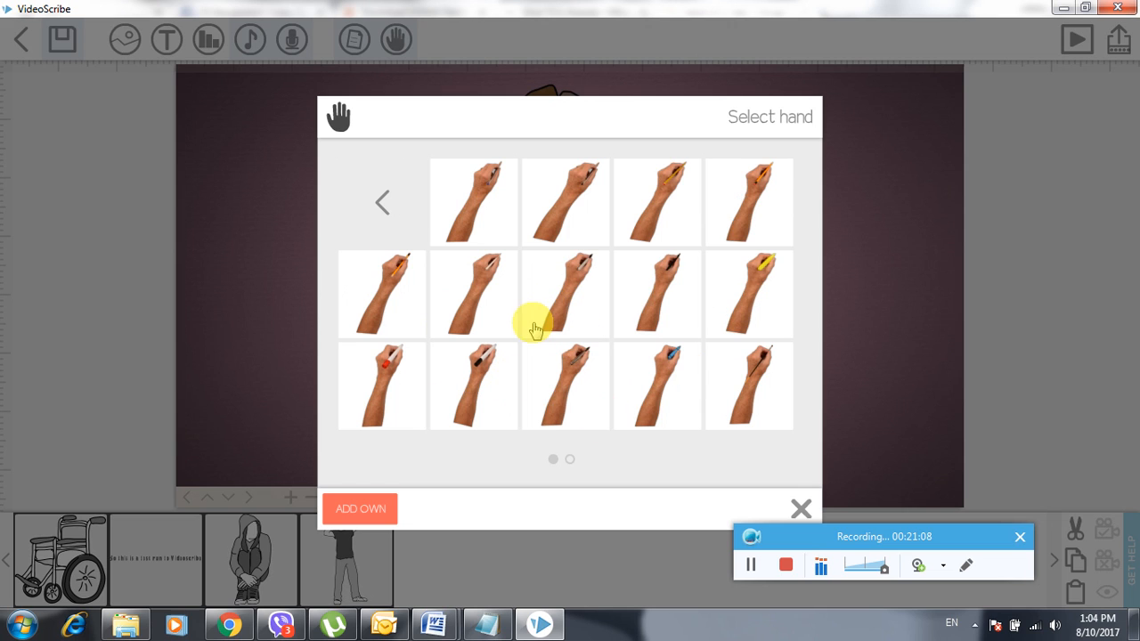
{"action": "left_click", "coordinate": [384, 206]}
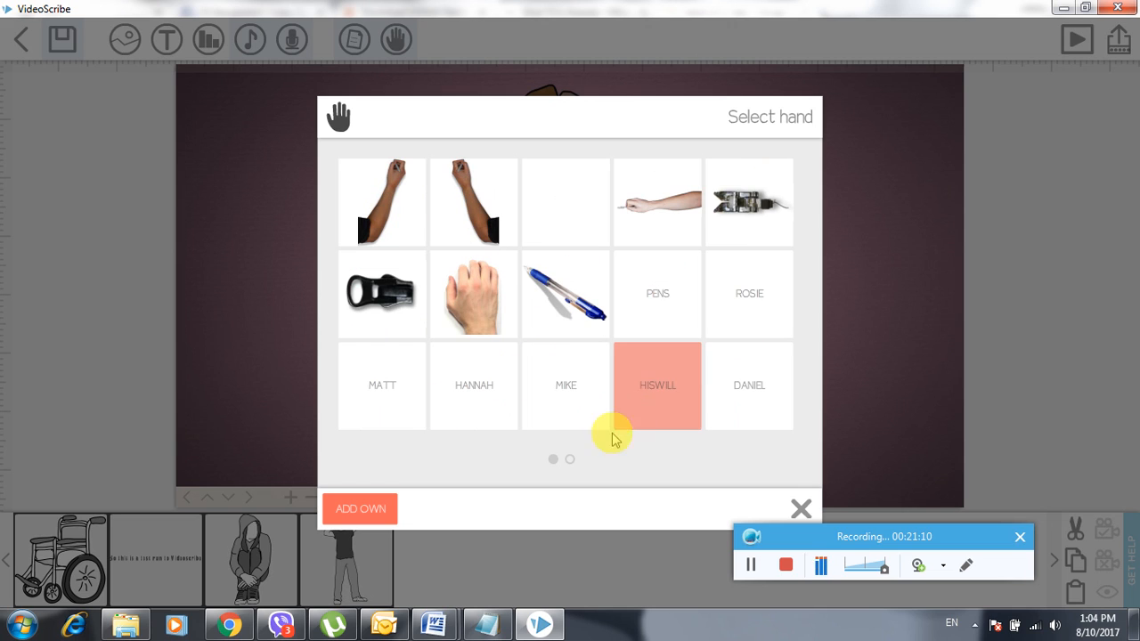
{"action": "left_click", "coordinate": [738, 395]}
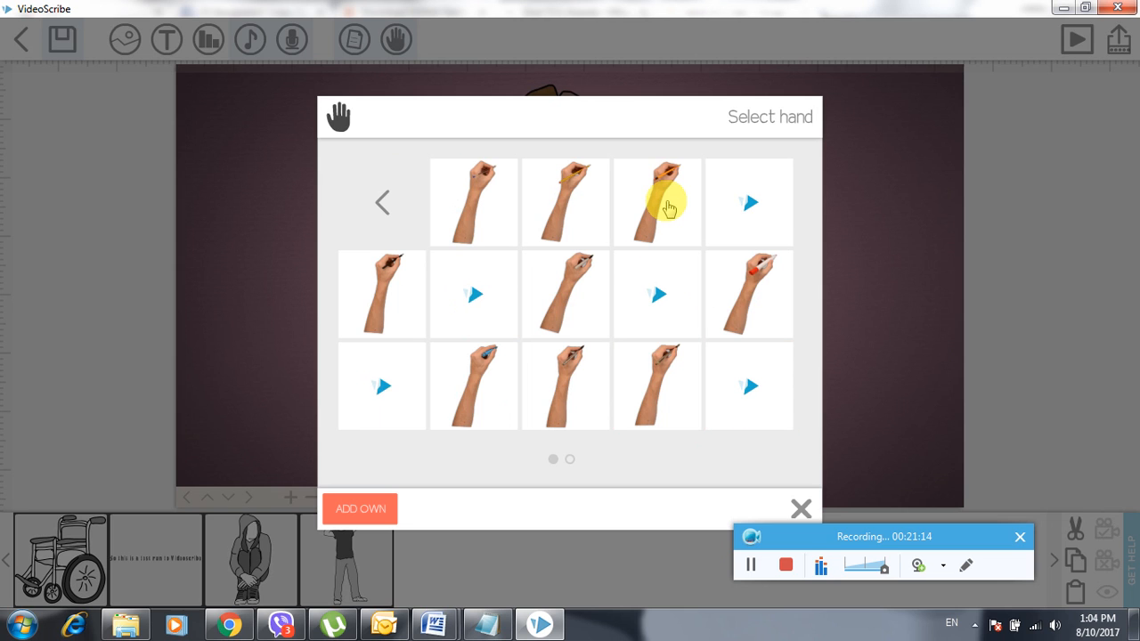
{"action": "left_click", "coordinate": [469, 408]}
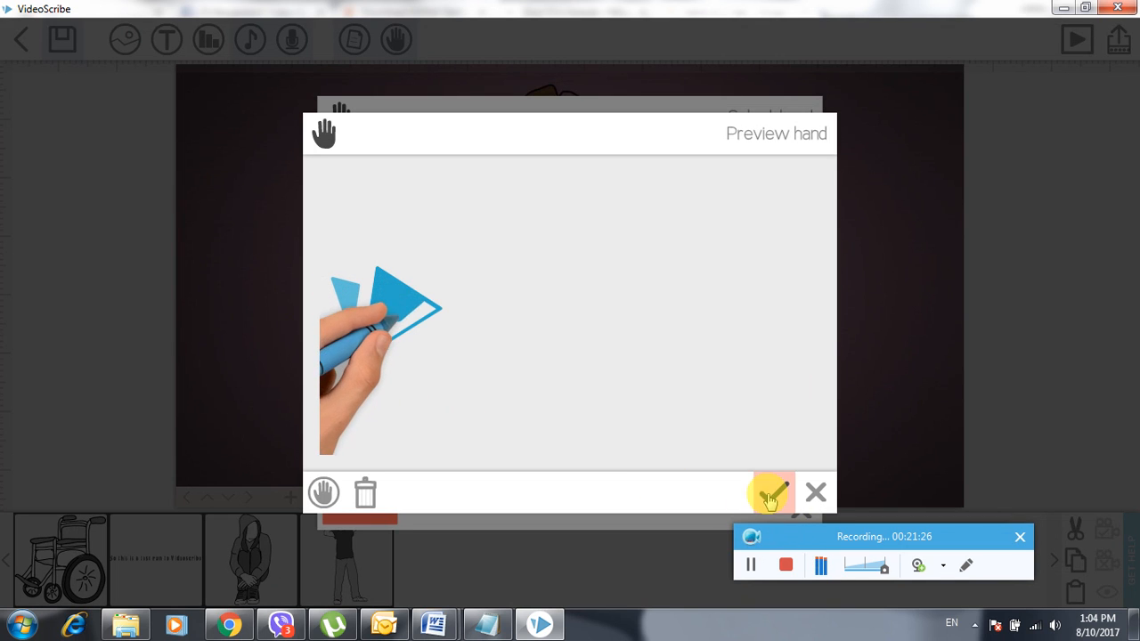
{"action": "left_click", "coordinate": [771, 495]}
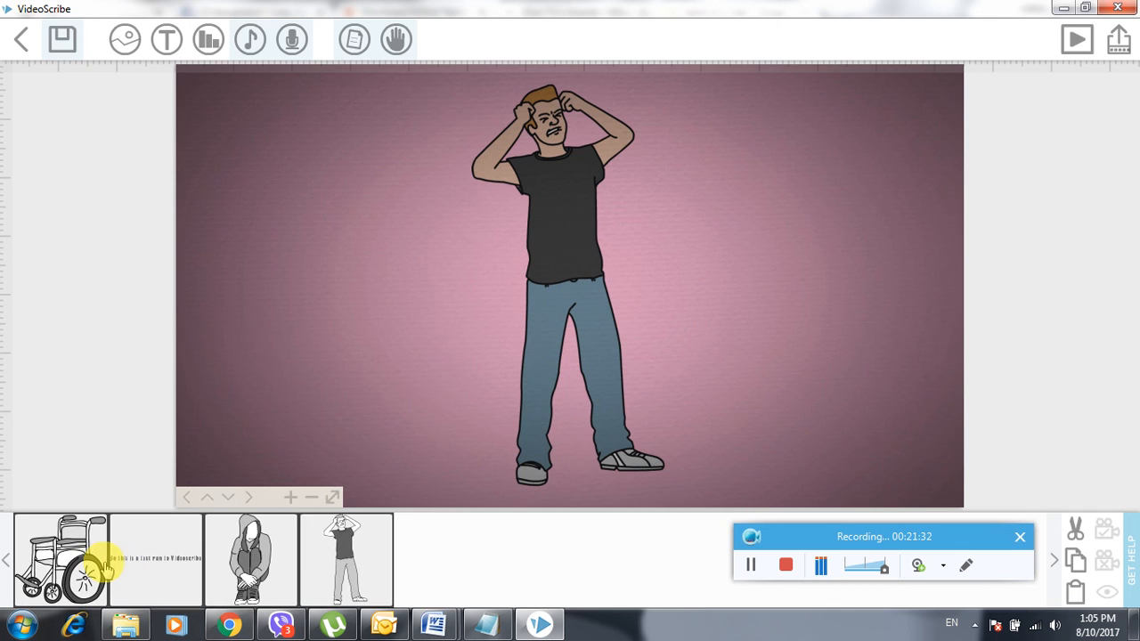
- Preview playback from the wheelchair with the crayon hand, then select the caption text
{"action": "left_click", "coordinate": [258, 552]}
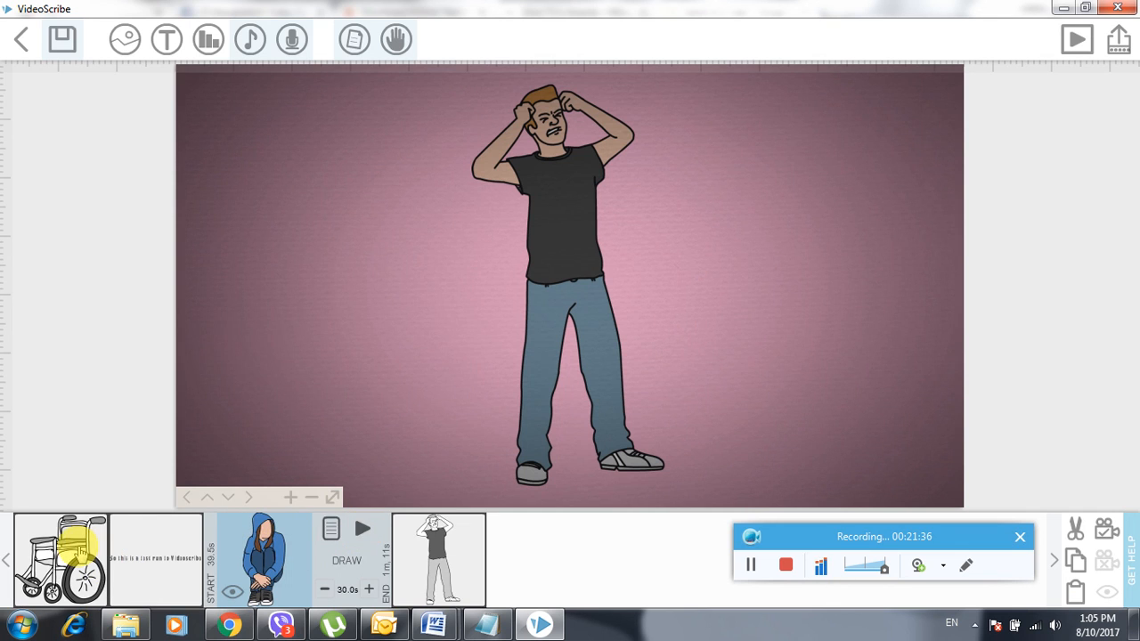
{"action": "left_click", "coordinate": [80, 550]}
{"action": "left_click", "coordinate": [174, 531]}
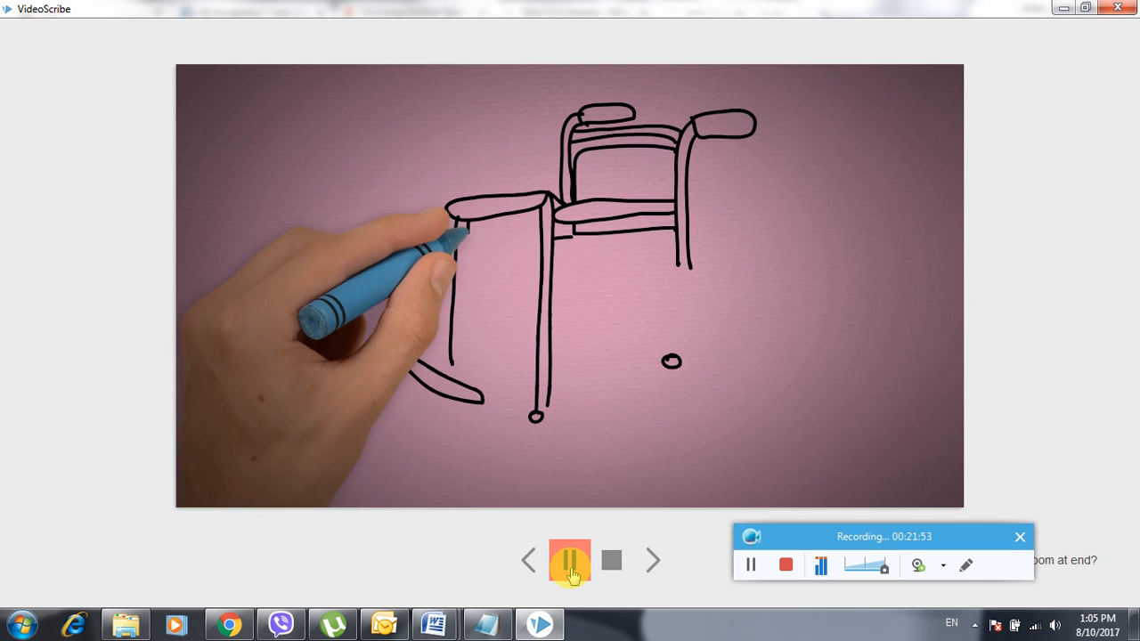
{"action": "left_click", "coordinate": [753, 567]}
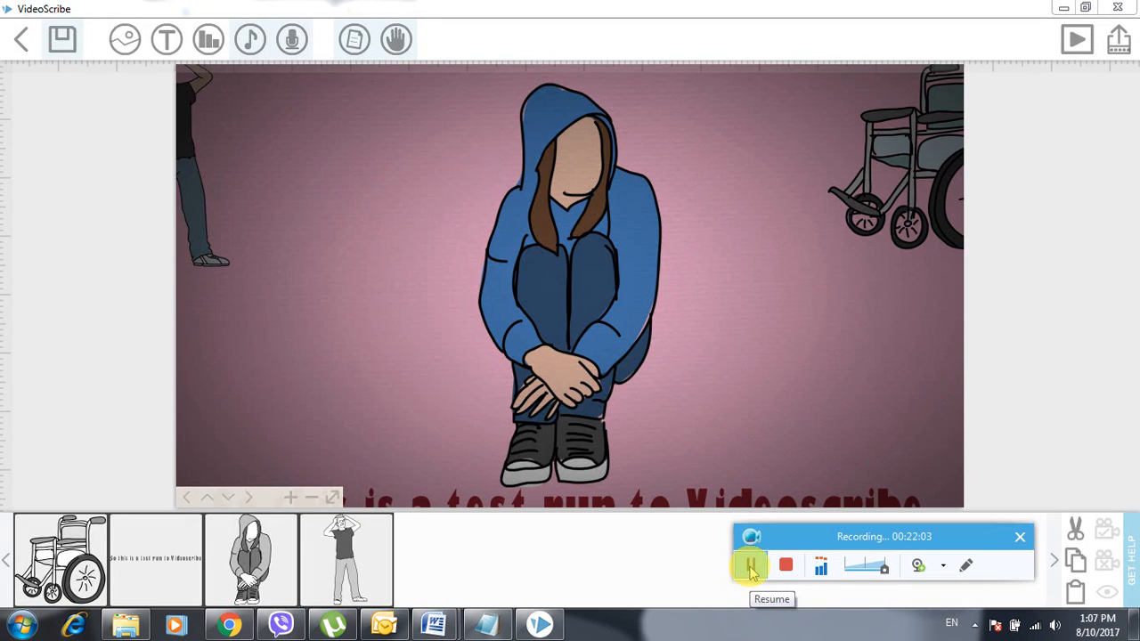
{"action": "left_click", "coordinate": [749, 567]}
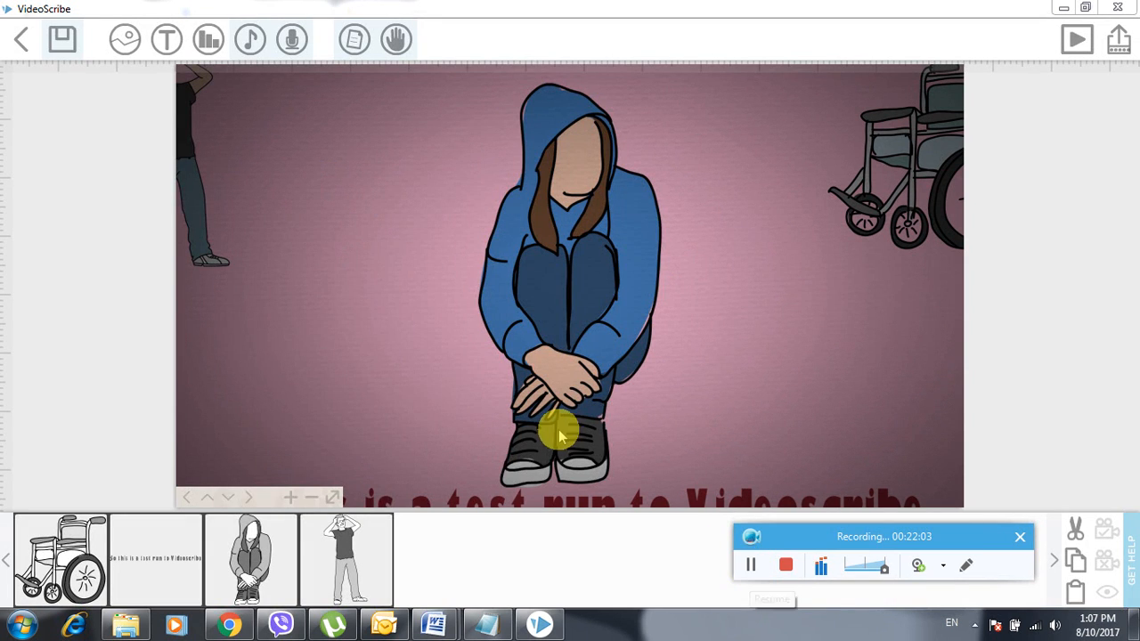
{"action": "left_click", "coordinate": [181, 568]}
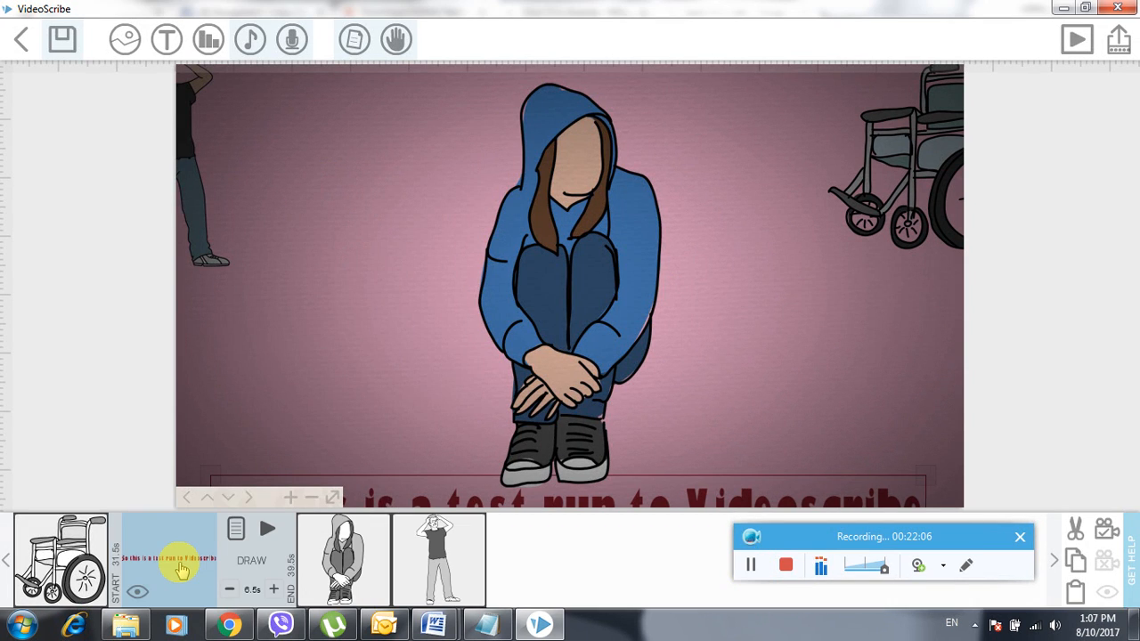
- Move the caption text up from the bottom edge into full view
{"action": "right_click", "coordinate": [181, 568]}
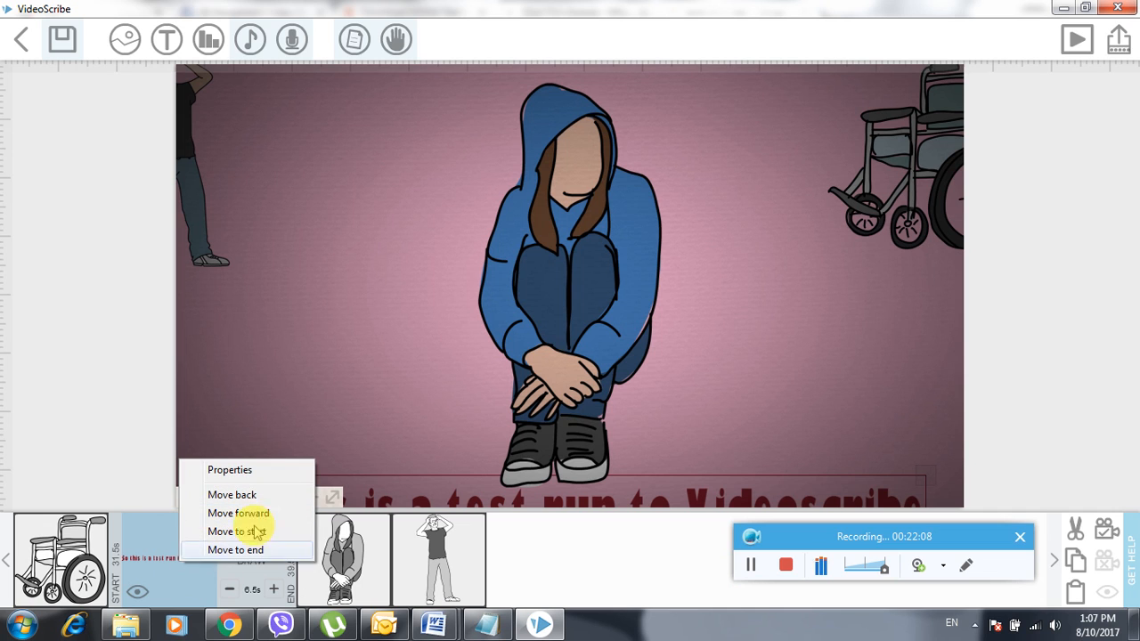
{"action": "left_click", "coordinate": [410, 484]}
{"action": "left_click_drag", "start_coordinate": [415, 477], "coordinate": [439, 413]}
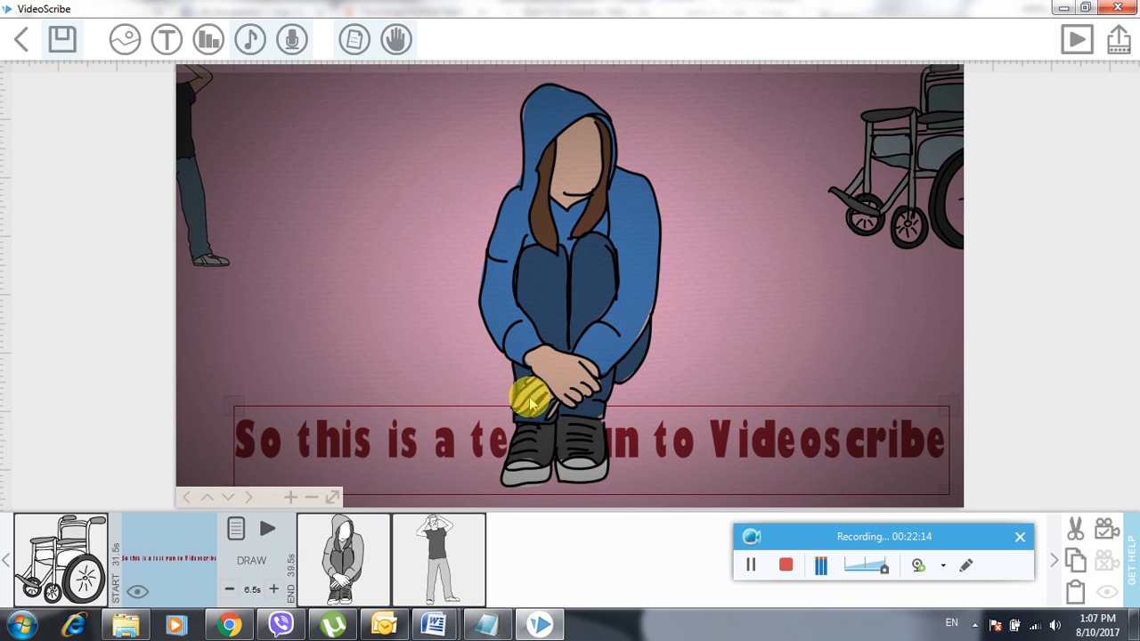
{"action": "left_click_drag", "start_coordinate": [603, 344], "coordinate": [595, 279]}
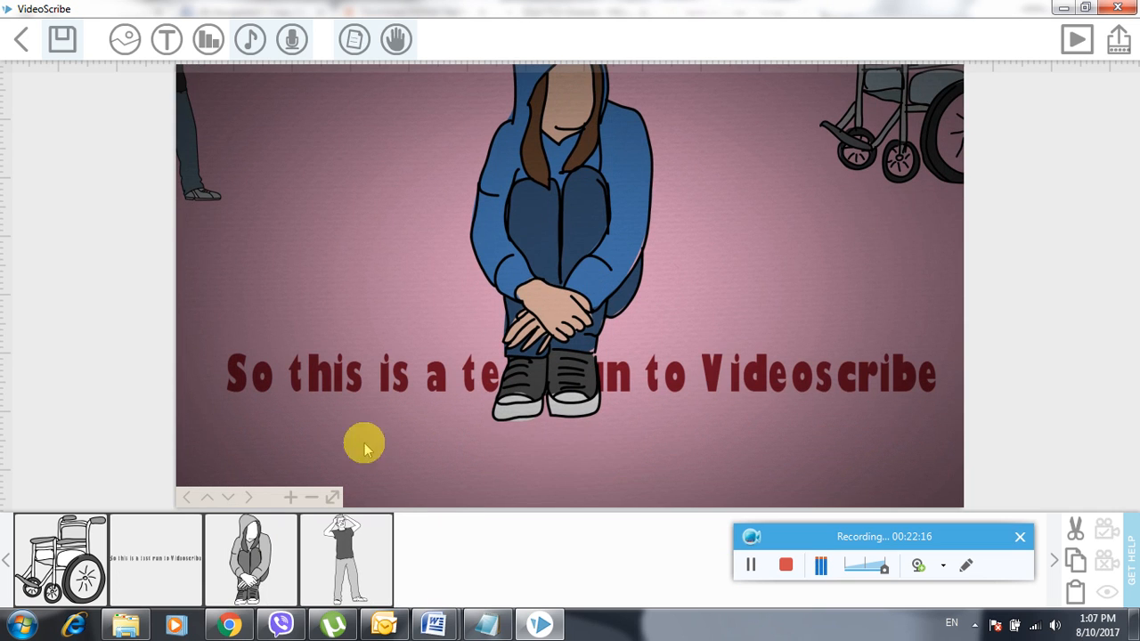
{"action": "left_click_drag", "start_coordinate": [473, 364], "coordinate": [468, 443]}
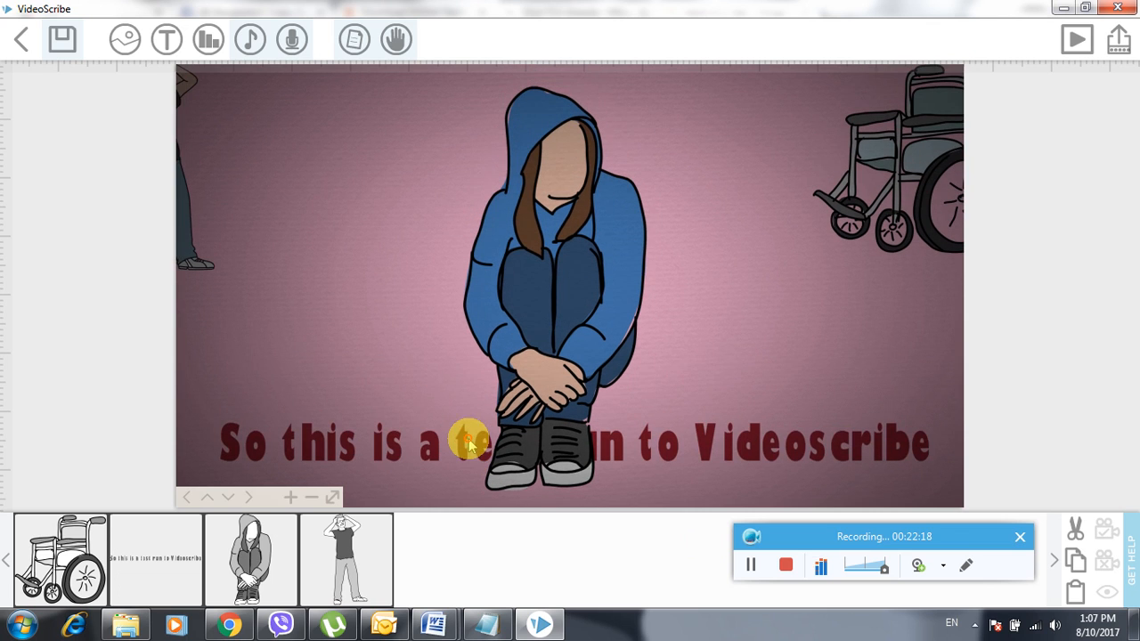
- Shrink the hooded girl and move her higher above the caption
{"action": "left_click", "coordinate": [271, 539]}
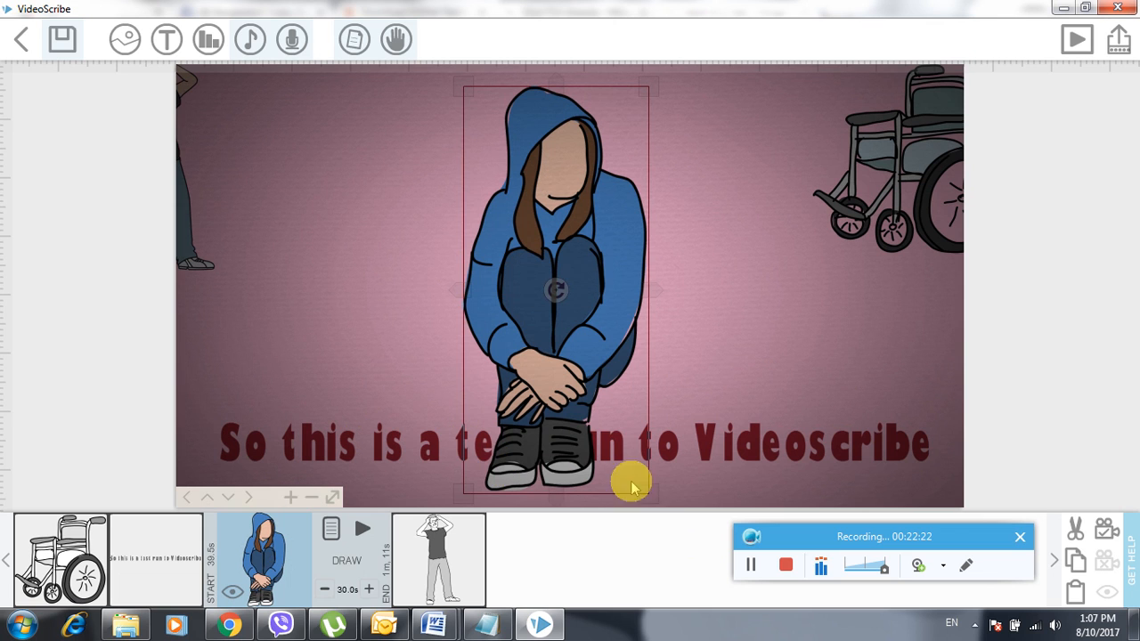
{"action": "left_click_drag", "start_coordinate": [654, 501], "coordinate": [555, 386]}
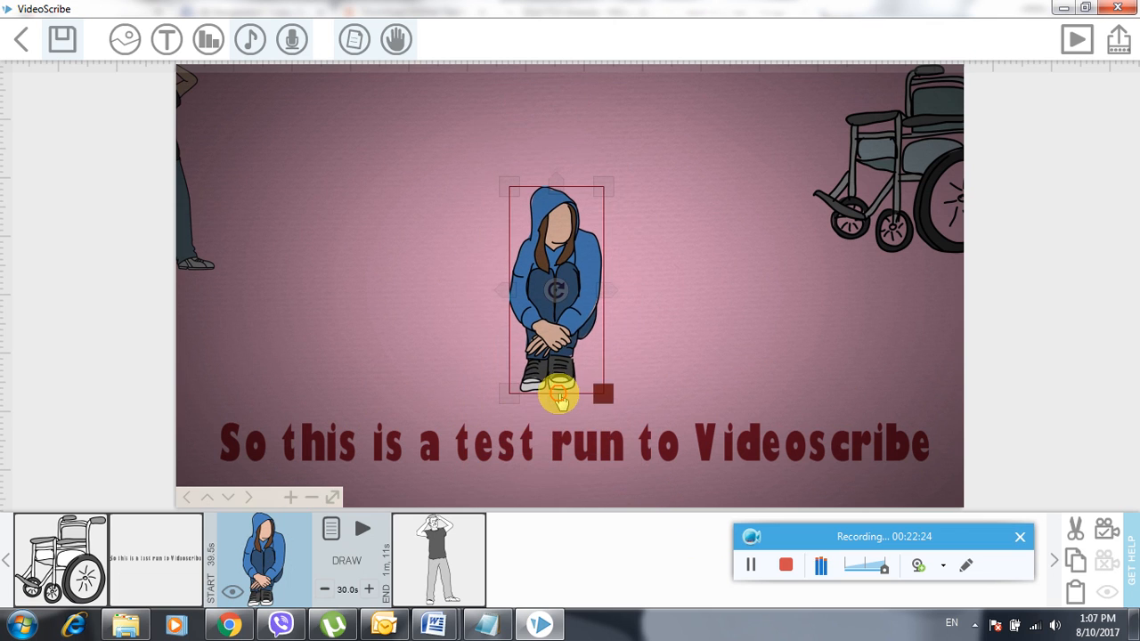
{"action": "left_click_drag", "start_coordinate": [569, 320], "coordinate": [573, 243]}
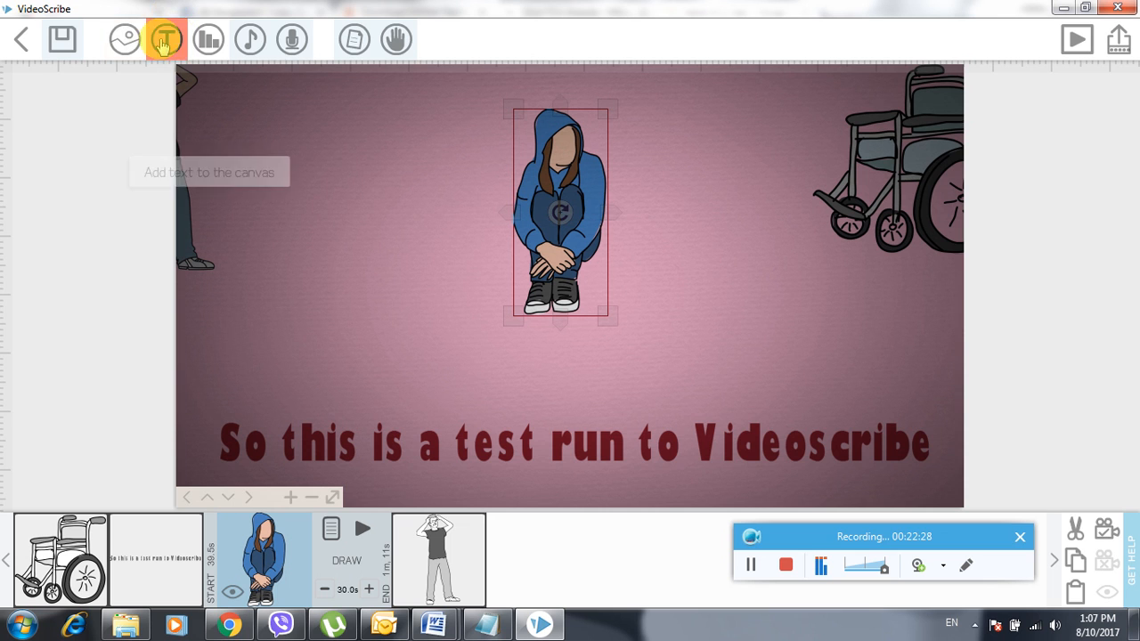
- Import the man-in-cap photo from the Desktop as a new image element
{"action": "left_click", "coordinate": [129, 41]}
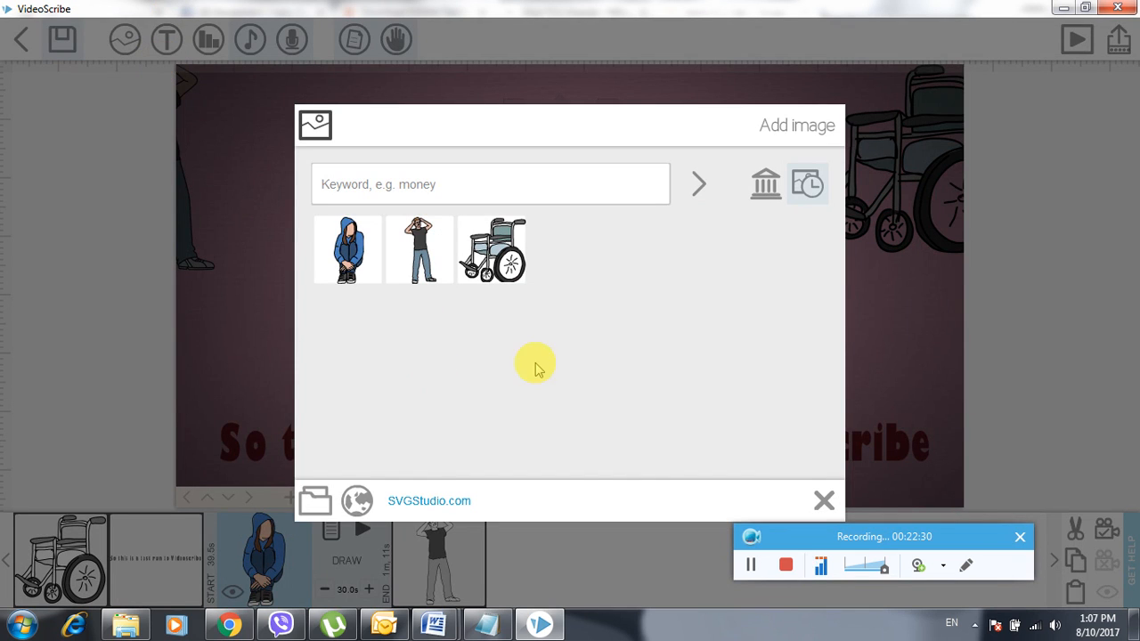
{"action": "left_click", "coordinate": [306, 504]}
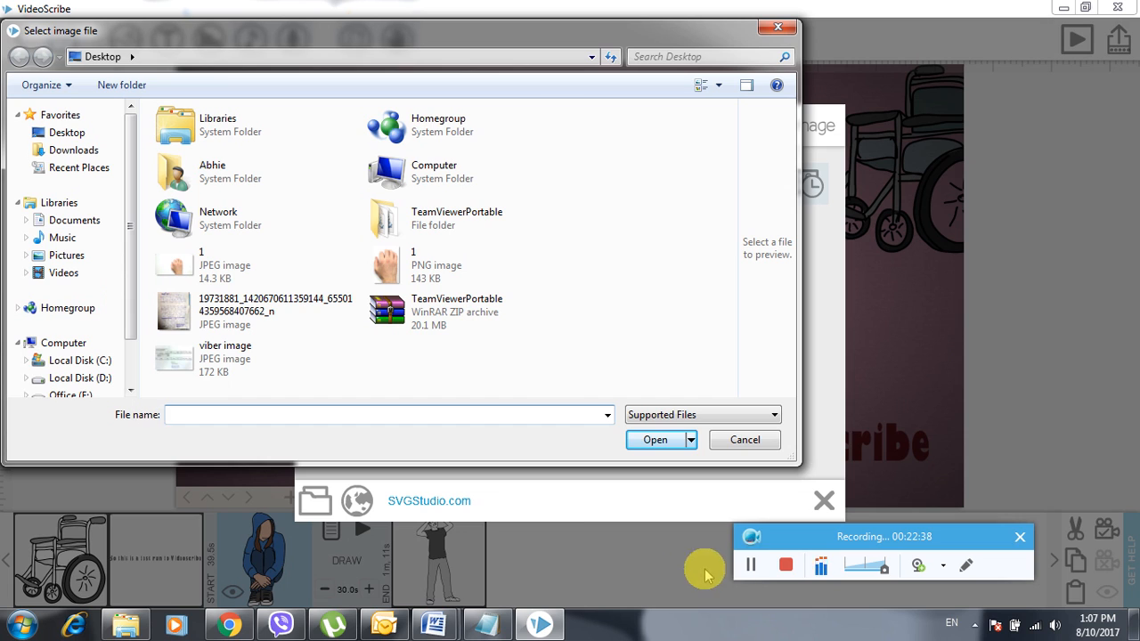
{"action": "left_click", "coordinate": [752, 568]}
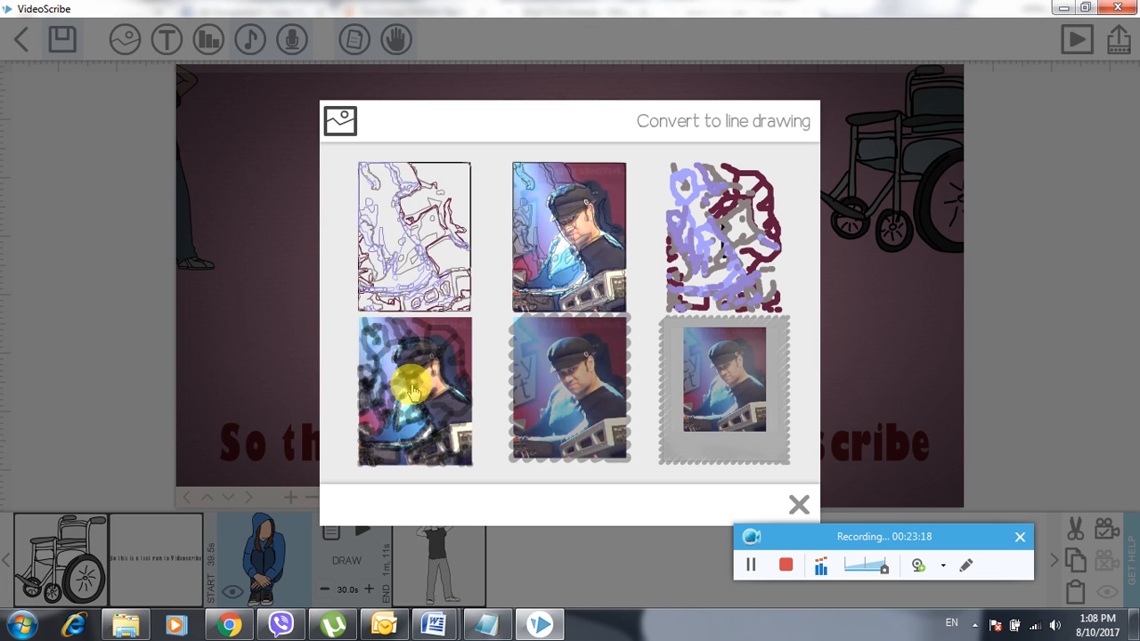
- Keep the photo in plain colour, shrink it, and place it at the upper left beside the hooded girl
{"action": "left_click", "coordinate": [727, 374]}
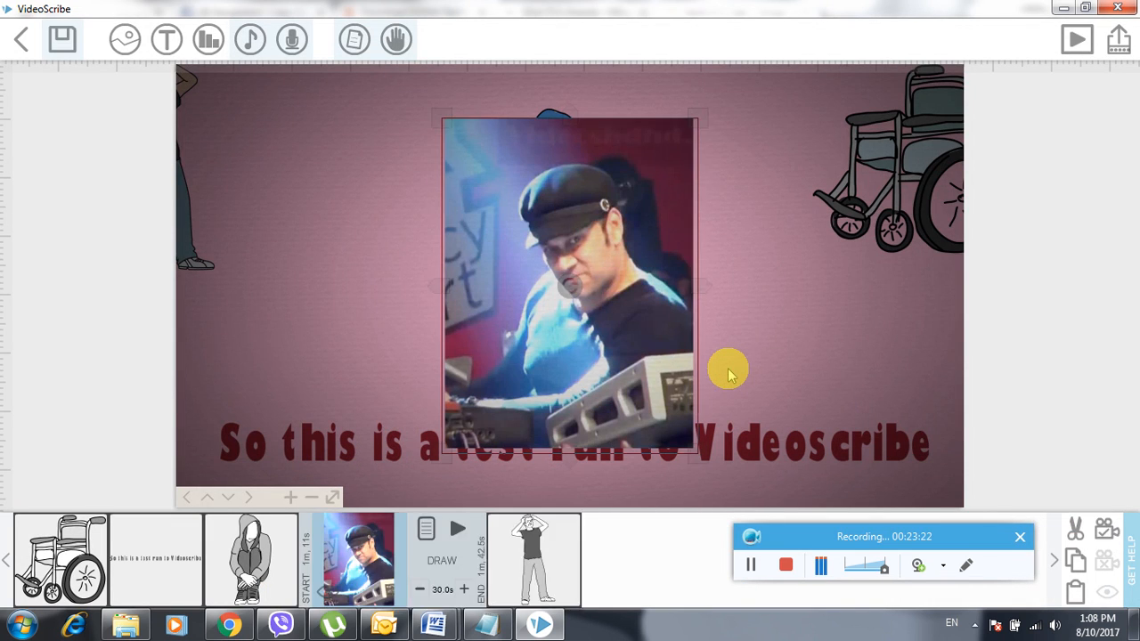
{"action": "mouse_move", "coordinate": [595, 294]}
{"action": "left_mouse_down"}
{"action": "mouse_move", "coordinate": [661, 295]}
{"action": "mouse_move", "coordinate": [591, 287]}
{"action": "left_mouse_up"}
{"action": "left_click", "coordinate": [599, 245]}
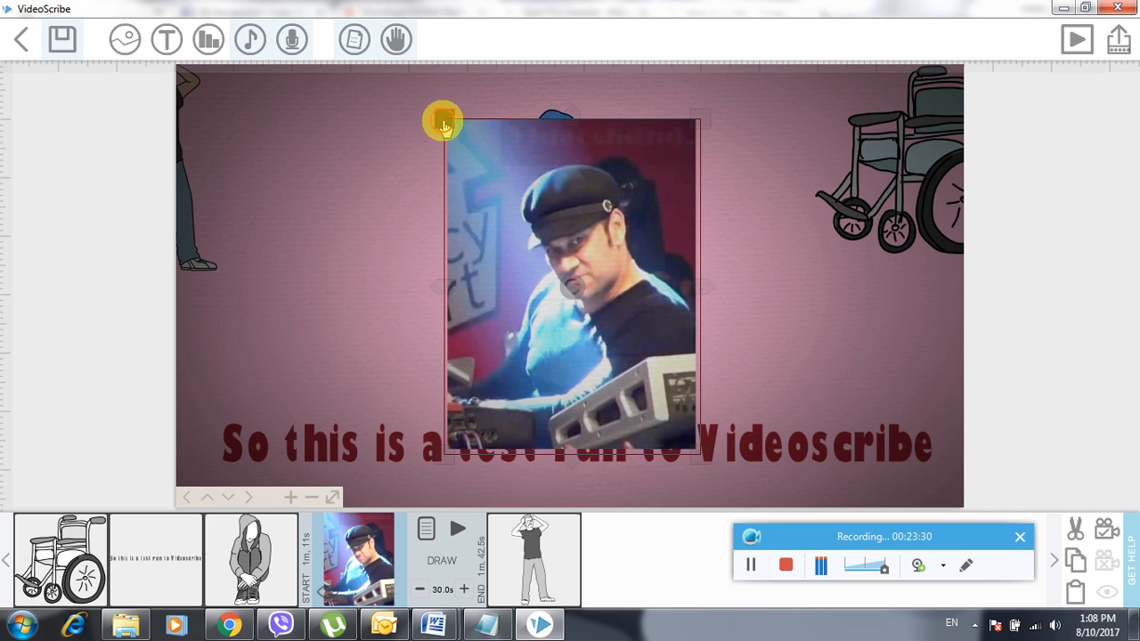
{"action": "left_click_drag", "start_coordinate": [443, 125], "coordinate": [503, 195]}
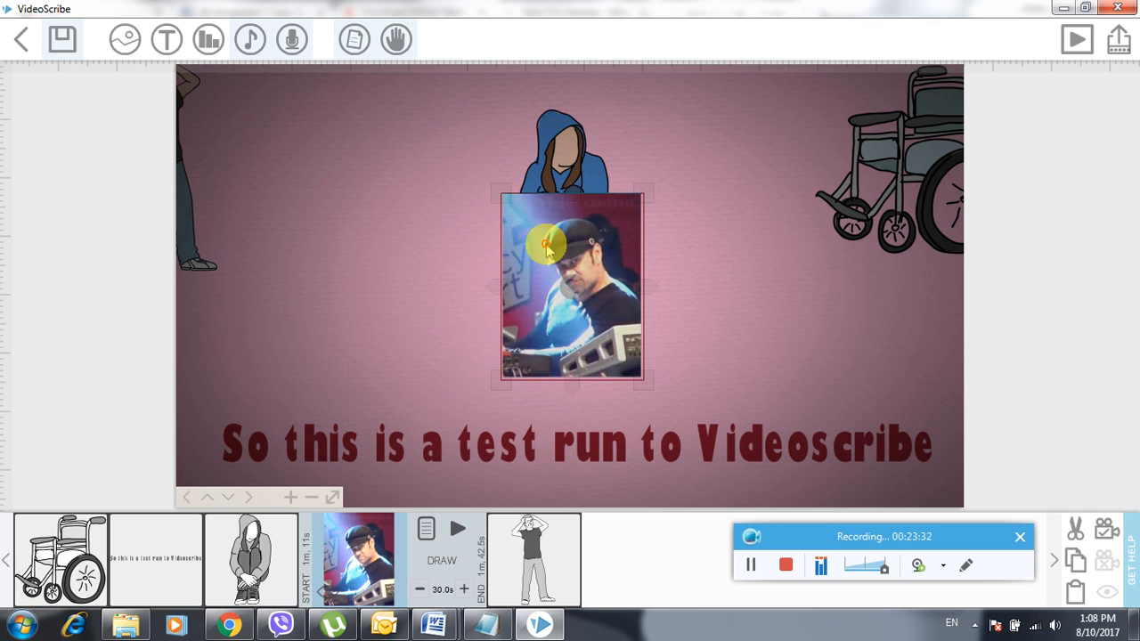
{"action": "left_click_drag", "start_coordinate": [546, 249], "coordinate": [366, 181]}
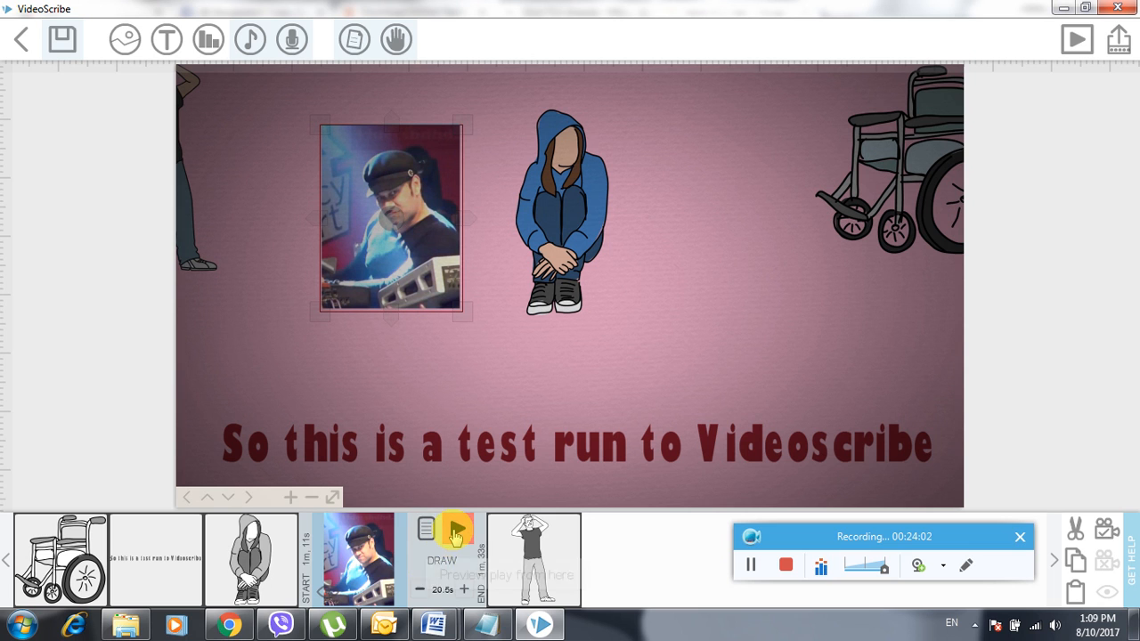
- Preview the animation from the photo element onward, then exit the preview
{"action": "left_click", "coordinate": [456, 532]}
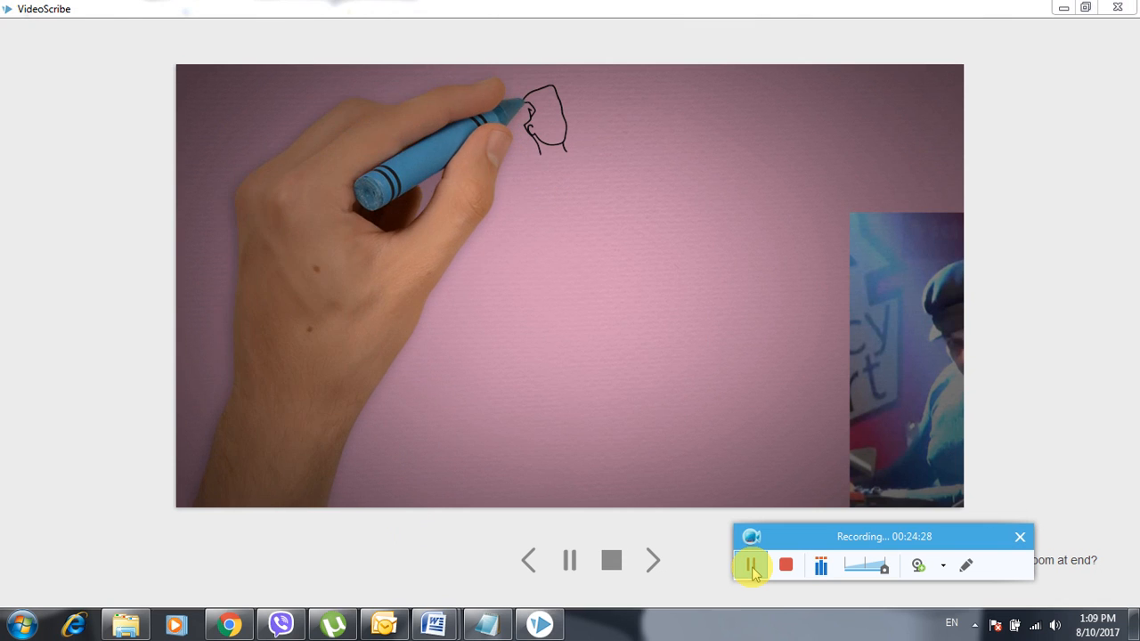
{"action": "left_click", "coordinate": [751, 567]}
{"action": "left_click", "coordinate": [751, 567]}
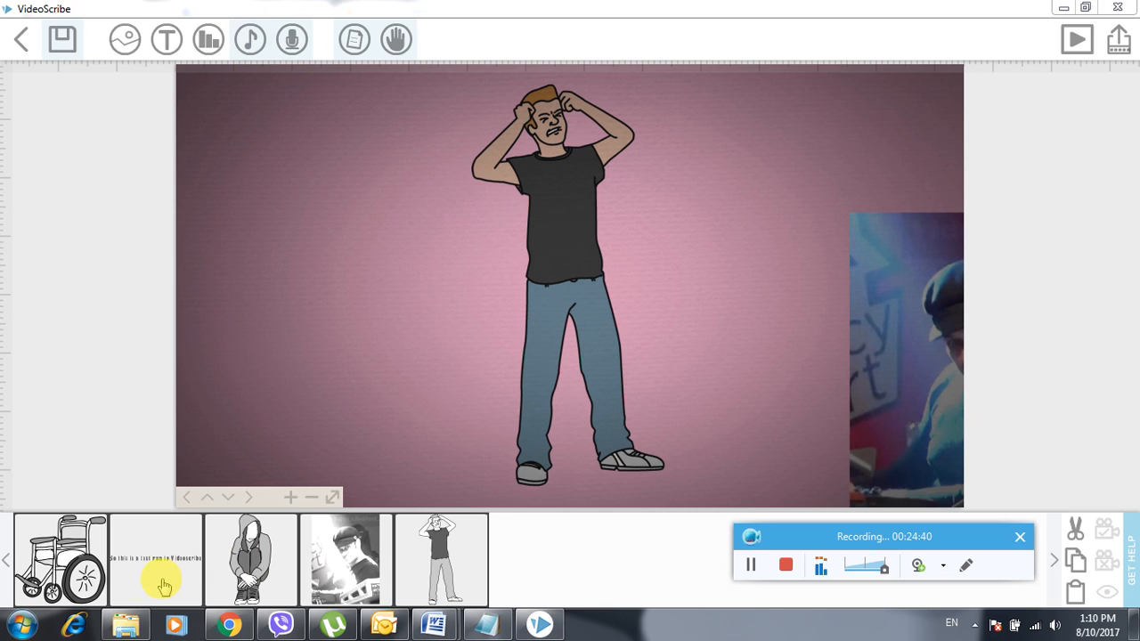
- Set the Blue Attitude track as the scene's background music
{"action": "left_click", "coordinate": [76, 577]}
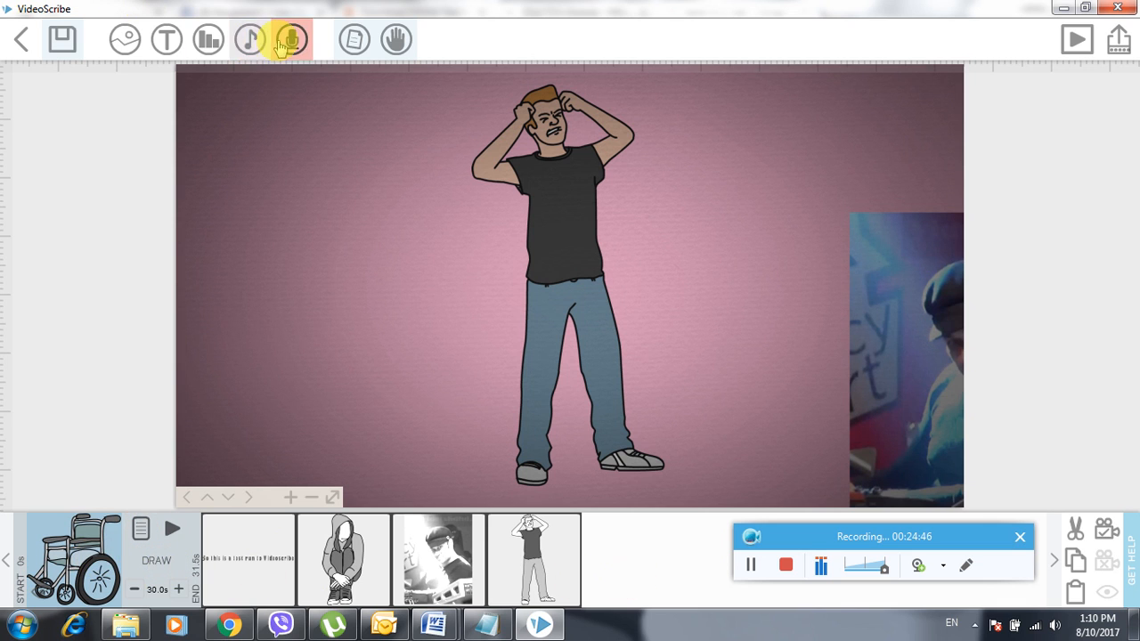
{"action": "left_click", "coordinate": [250, 39]}
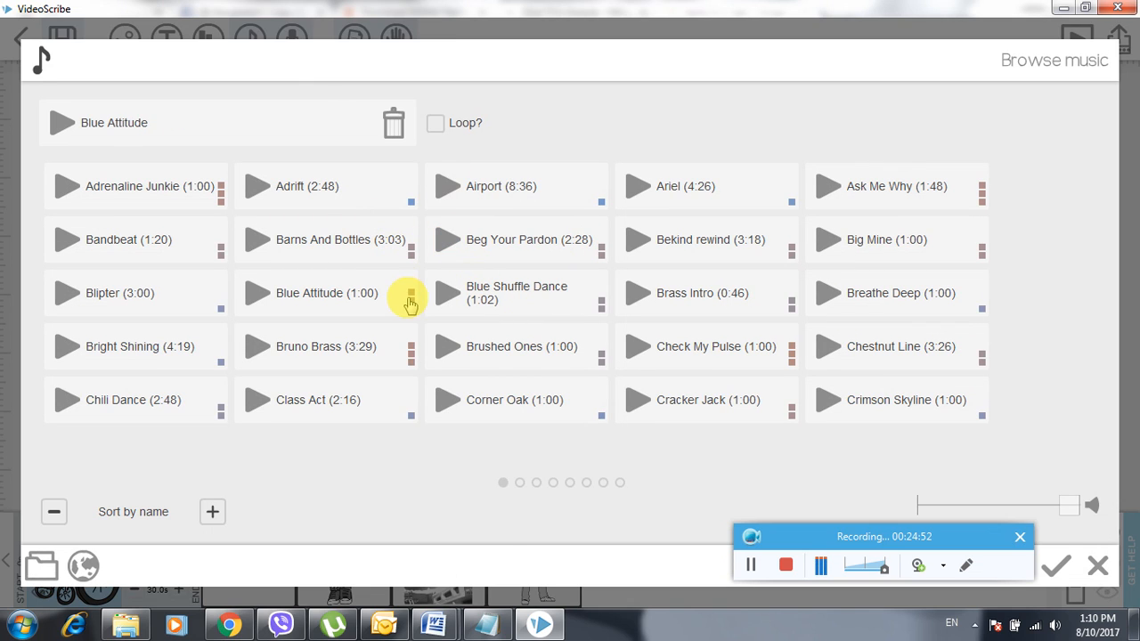
{"action": "left_click", "coordinate": [1056, 565]}
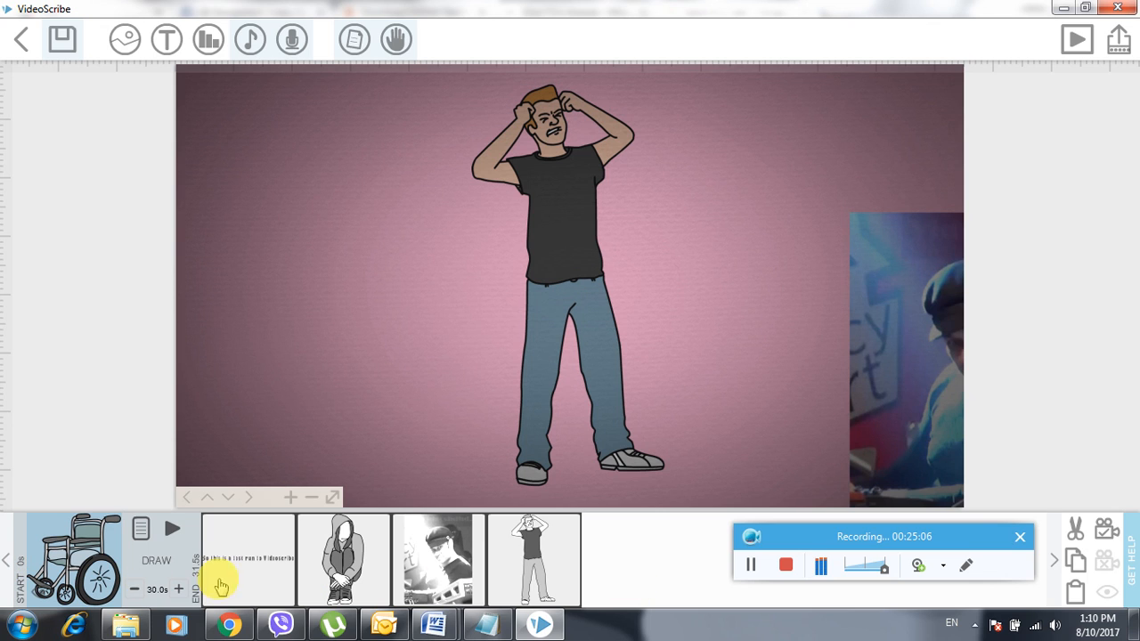
{"action": "left_click", "coordinate": [750, 566]}
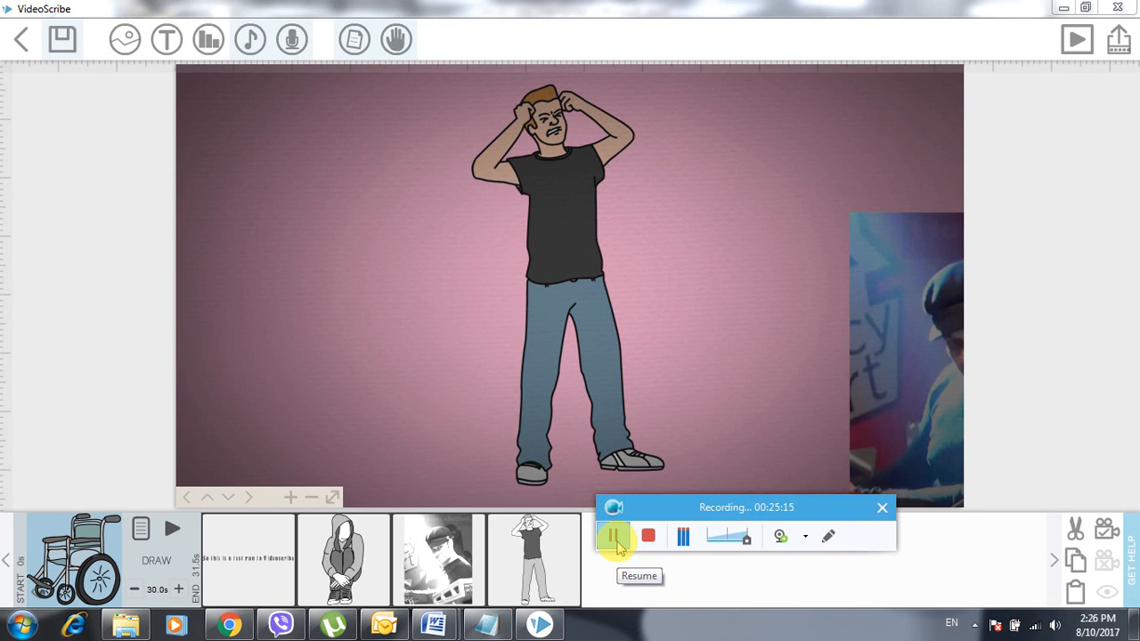
- Play the whole animation from the wheelchair onward, with the system volume lowered to 30
{"action": "left_click", "coordinate": [1075, 39]}
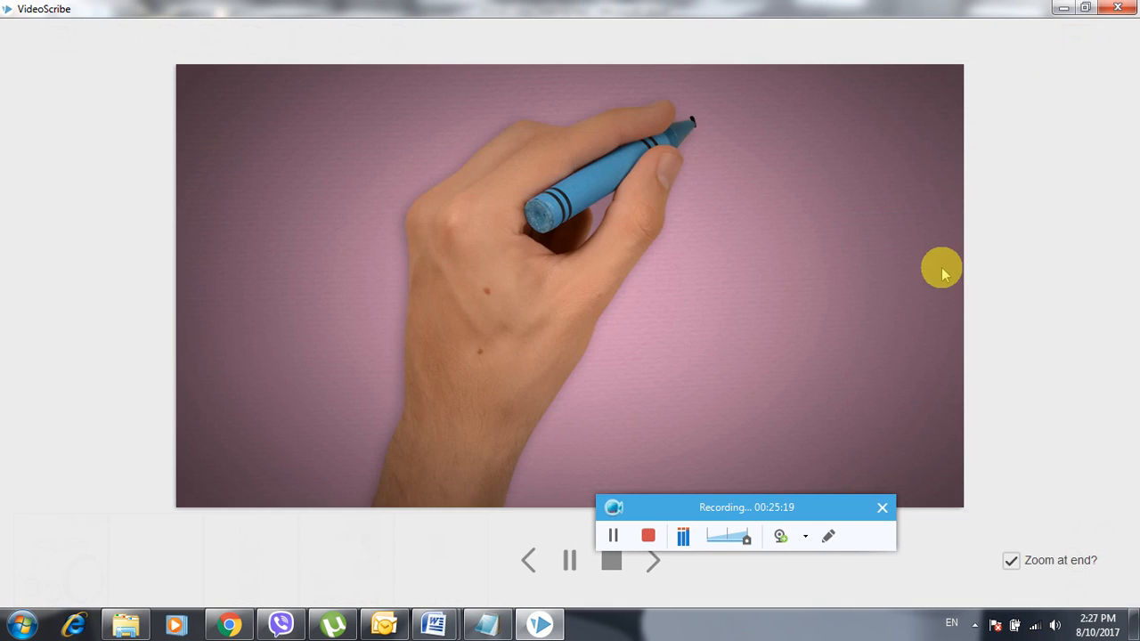
{"action": "left_click_drag", "start_coordinate": [827, 514], "coordinate": [870, 535]}
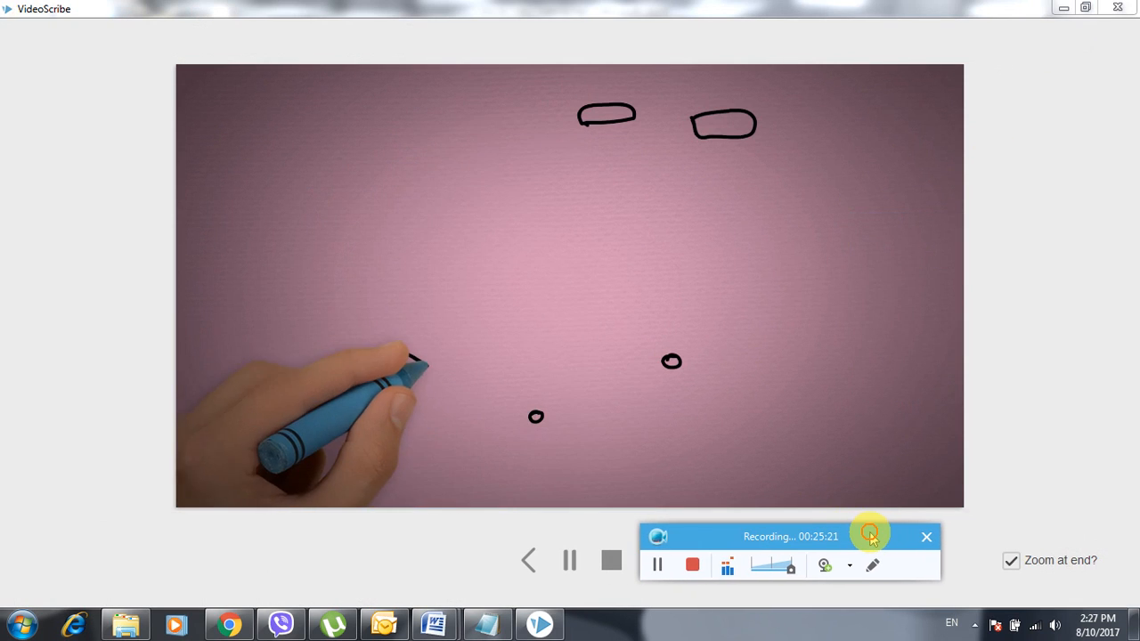
{"action": "left_click", "coordinate": [1056, 627]}
{"action": "left_click_drag", "start_coordinate": [1024, 470], "coordinate": [1026, 480]}
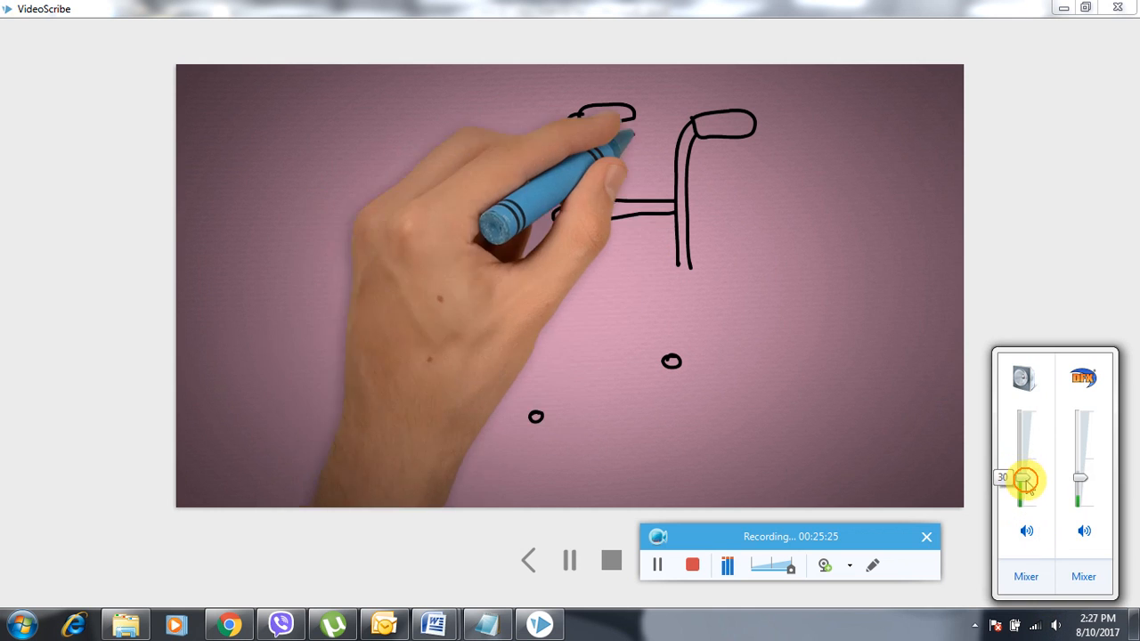
{"action": "left_click", "coordinate": [775, 7]}
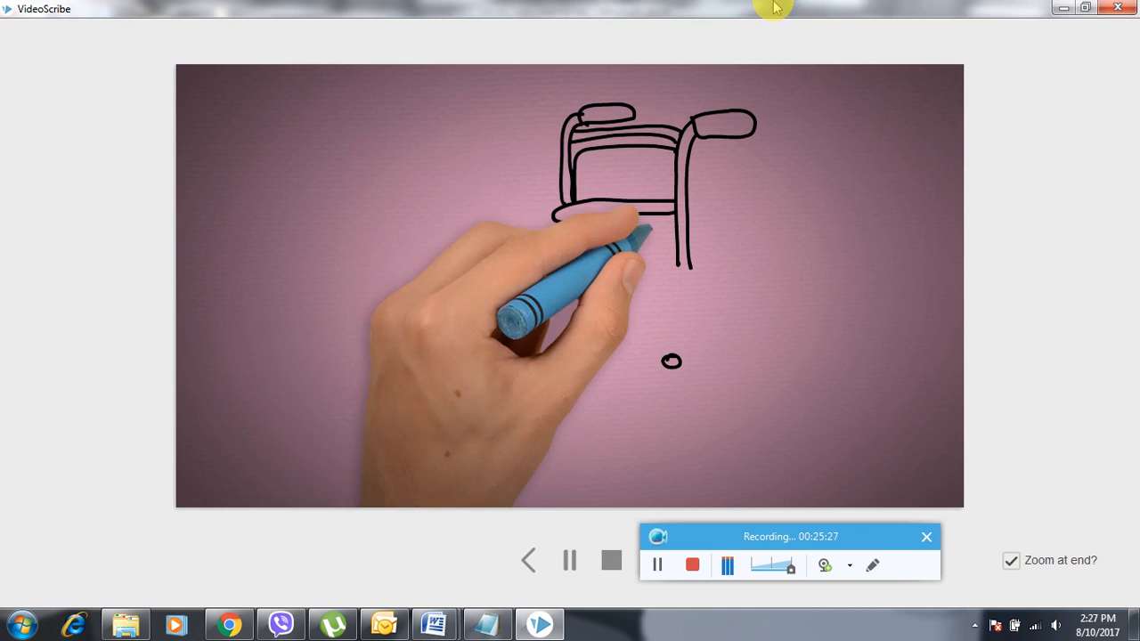
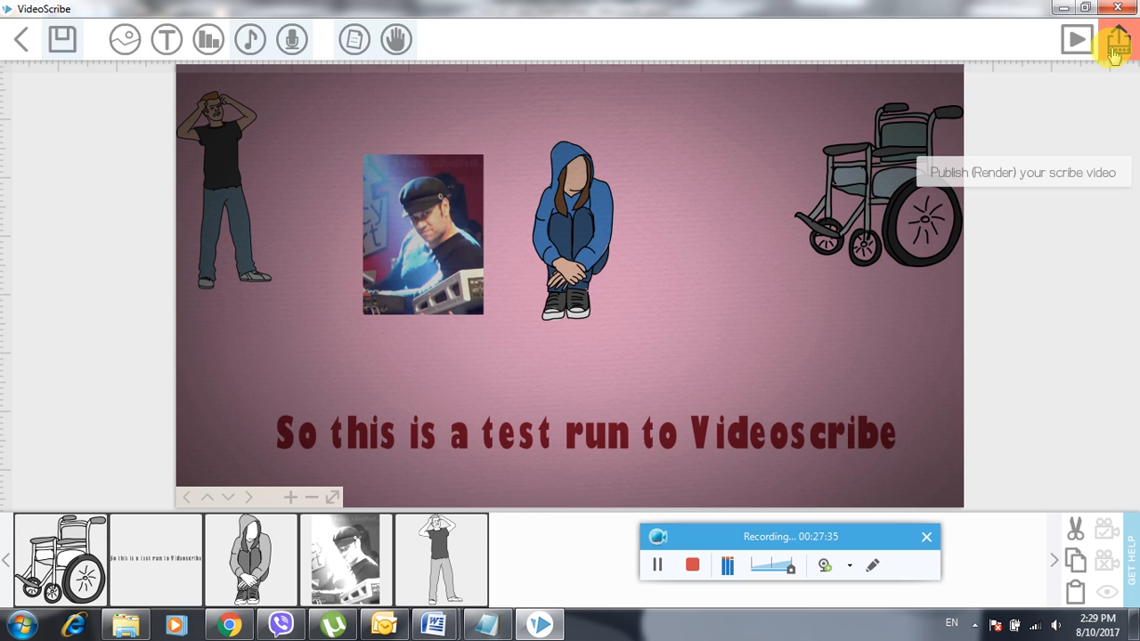
- Open the Publish options and choose to export the scribe as a video file
{"action": "left_click", "coordinate": [1116, 45]}
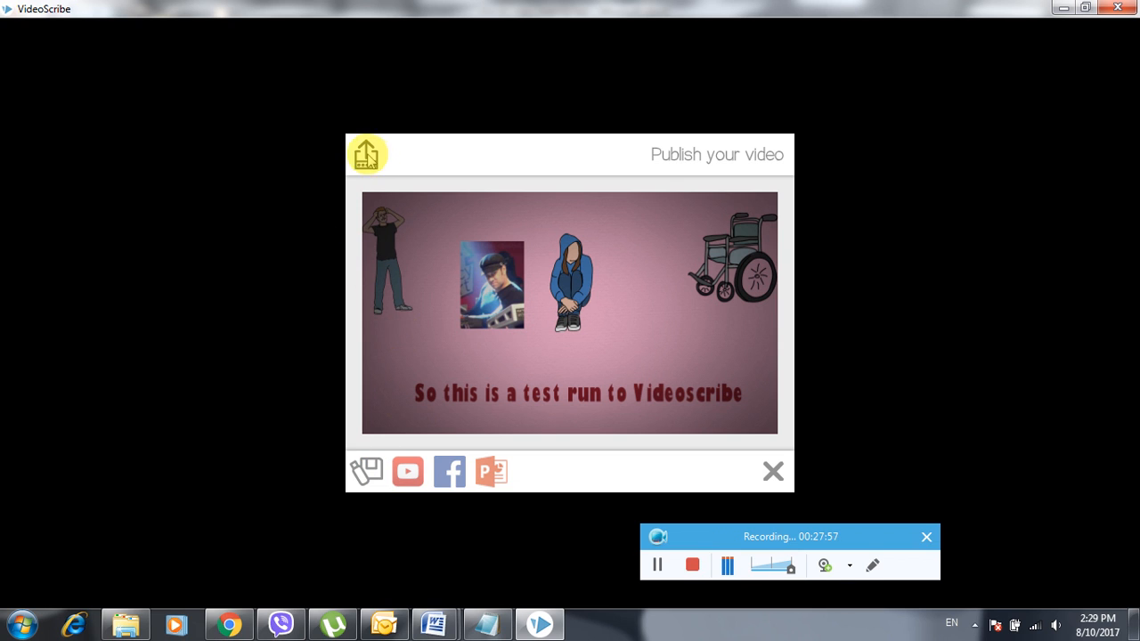
{"action": "left_click", "coordinate": [364, 474]}
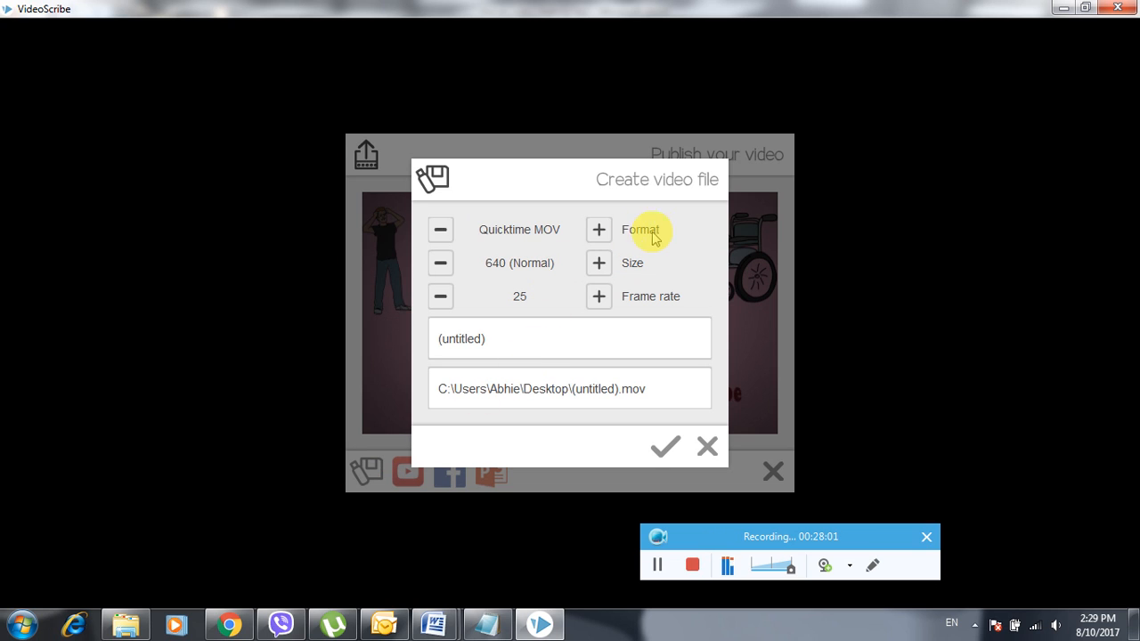
- Set the video export to Screen FLV at 720 (Standard HD) size
{"action": "left_click", "coordinate": [598, 230]}
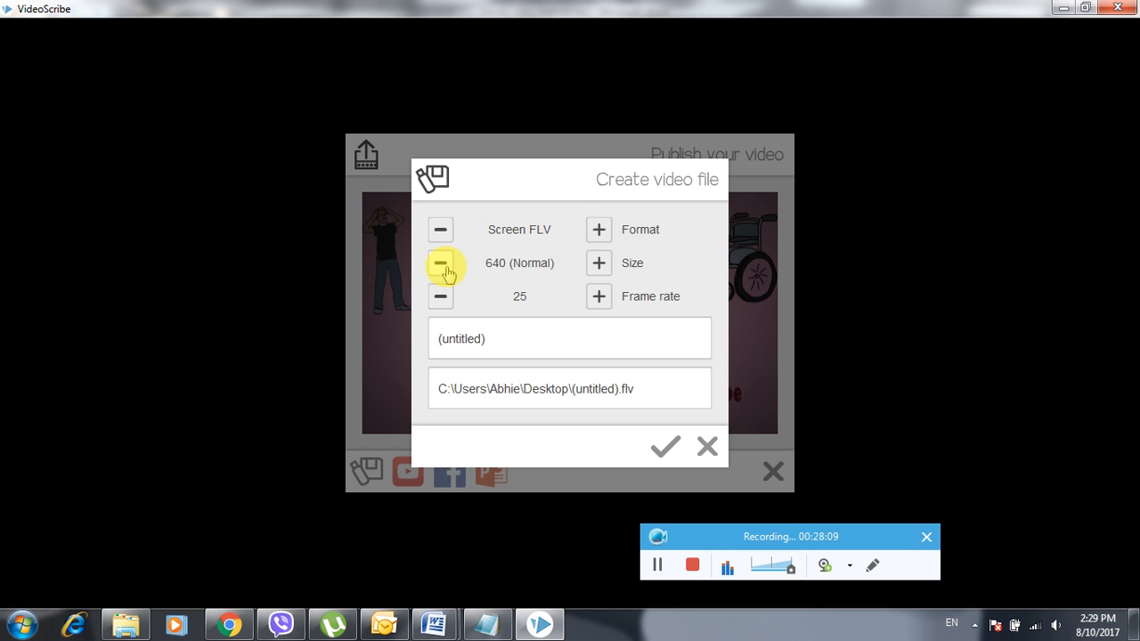
{"action": "left_click", "coordinate": [598, 262]}
{"action": "left_click", "coordinate": [598, 263]}
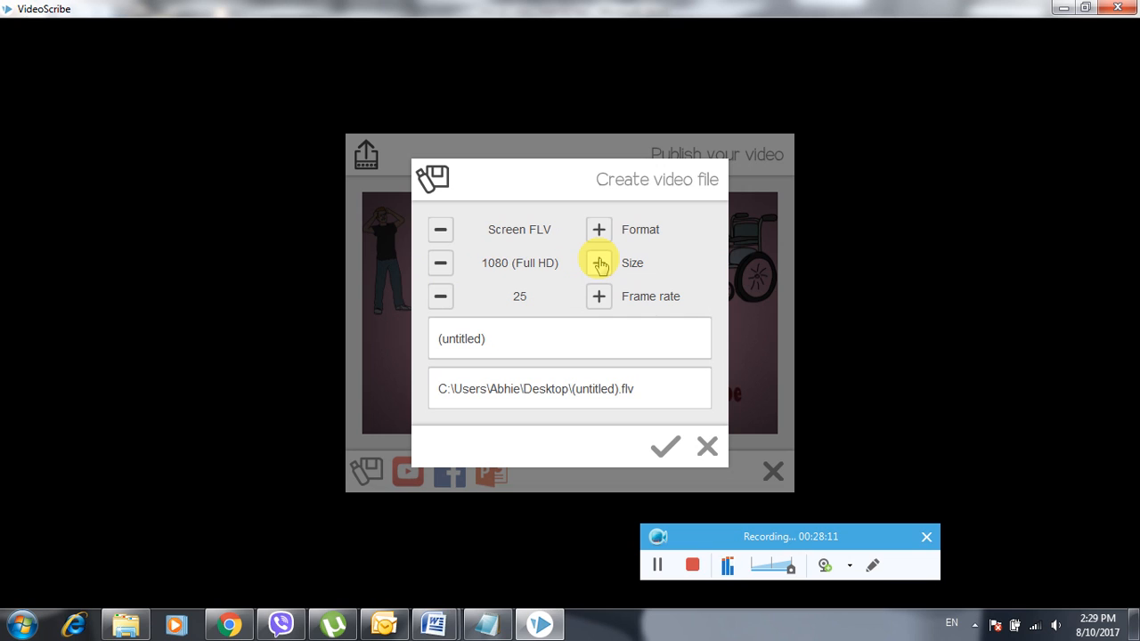
{"action": "left_click", "coordinate": [599, 263]}
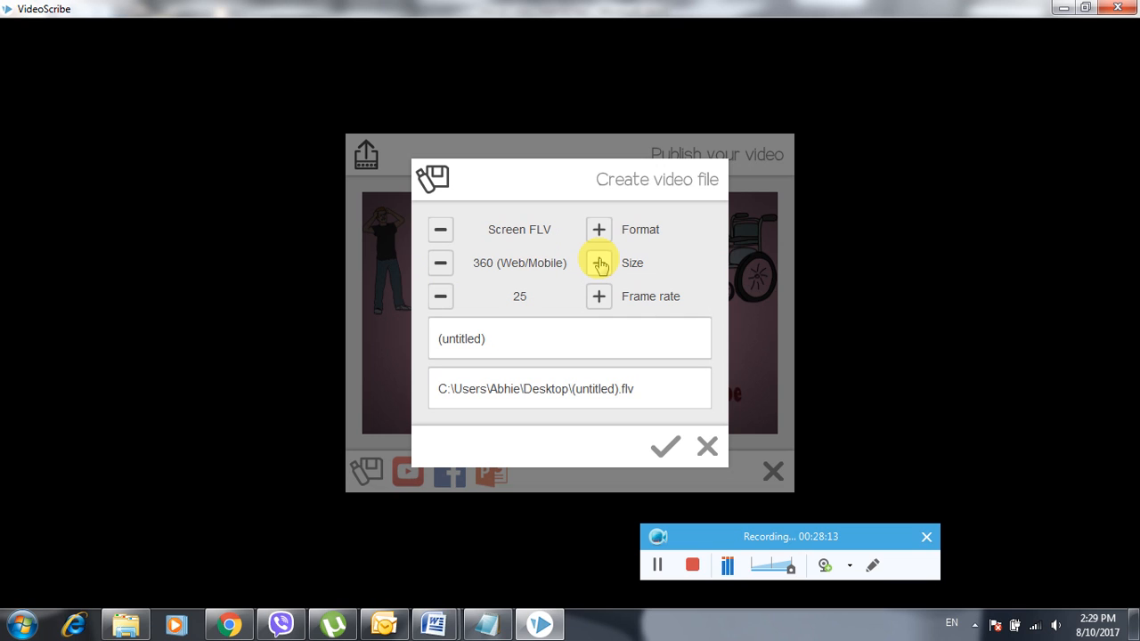
{"action": "left_click", "coordinate": [440, 263]}
{"action": "left_click", "coordinate": [440, 264]}
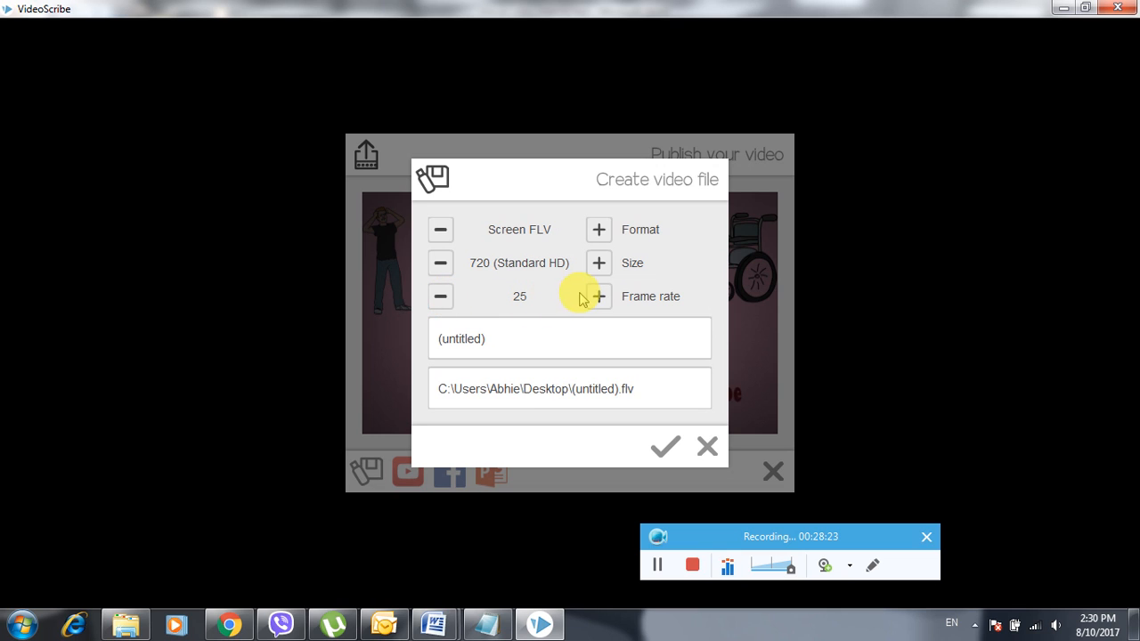
- Cycle through the export formats and settle on Quicktime MOV, keeping 720 size and 25 fps
{"action": "left_click", "coordinate": [600, 230]}
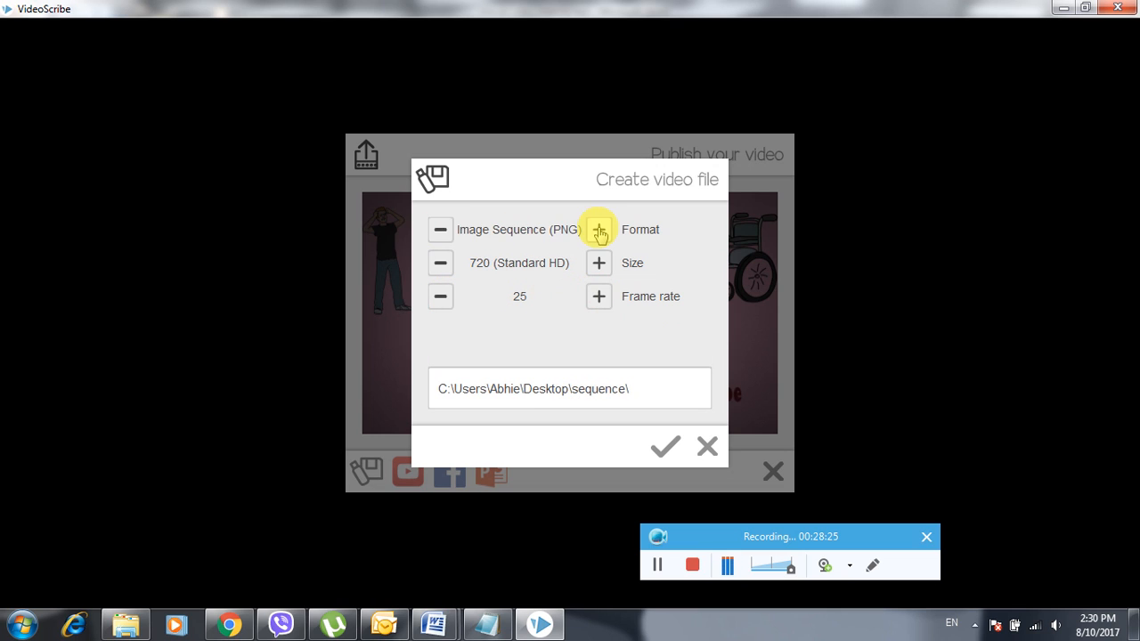
{"action": "left_click", "coordinate": [600, 229]}
{"action": "left_click", "coordinate": [599, 230]}
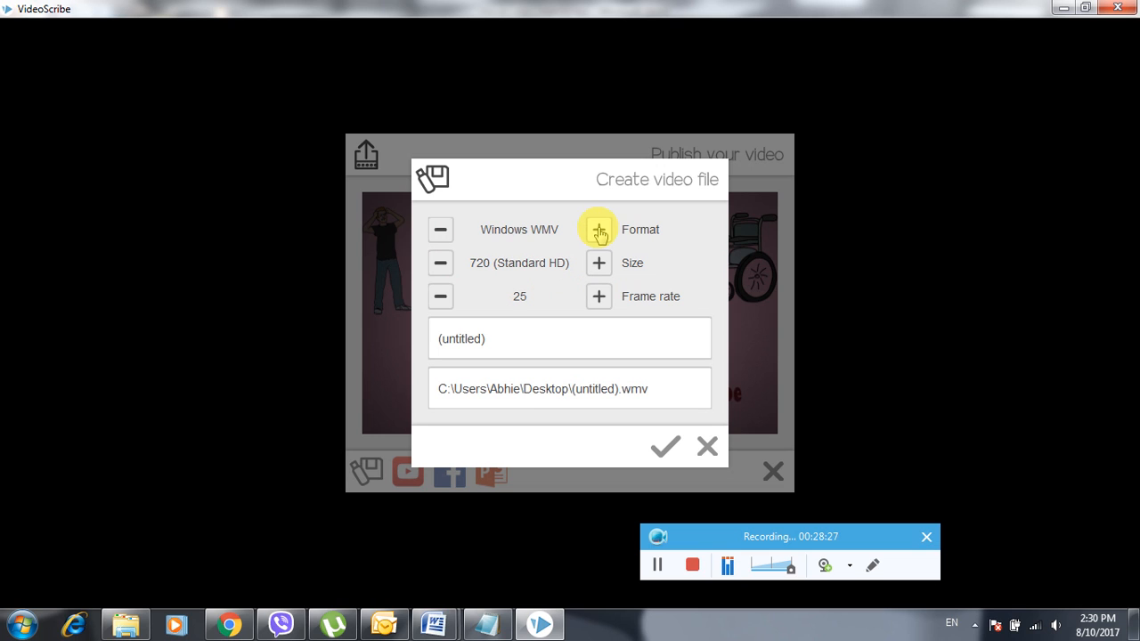
{"action": "left_click", "coordinate": [599, 229]}
{"action": "left_click", "coordinate": [600, 230]}
{"action": "left_click", "coordinate": [599, 230]}
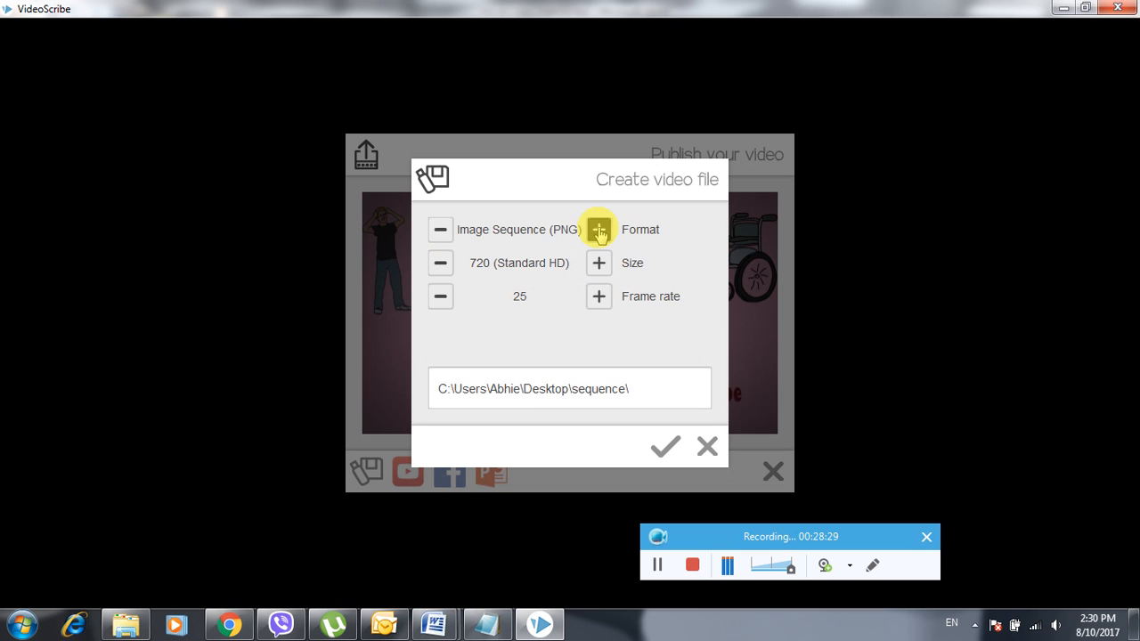
{"action": "left_click", "coordinate": [600, 230]}
{"action": "left_click", "coordinate": [600, 229]}
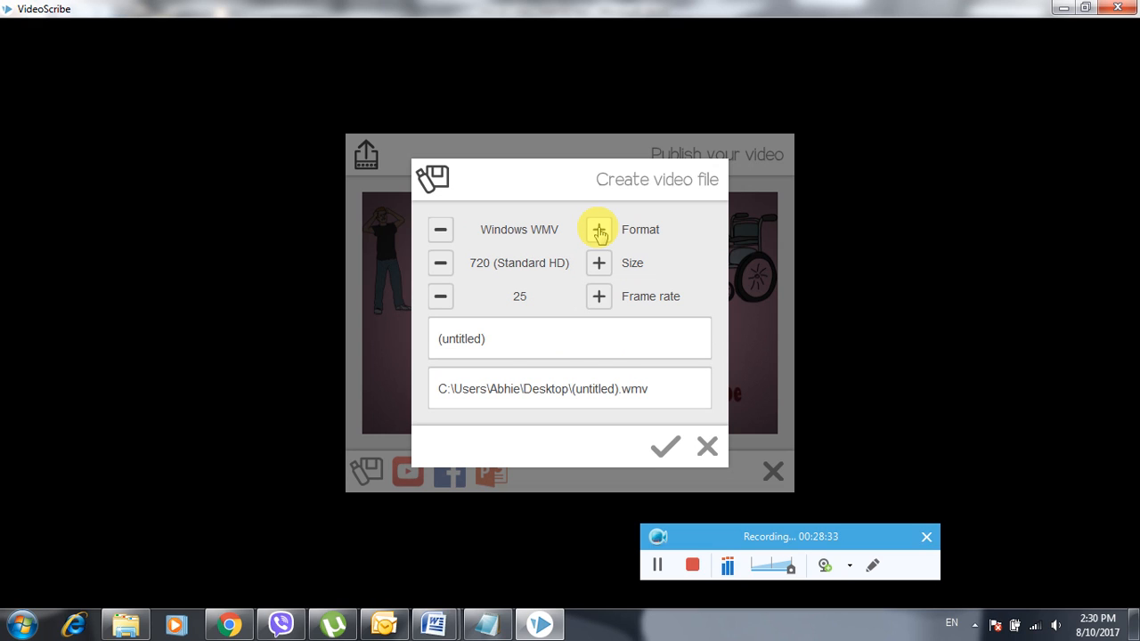
{"action": "left_click", "coordinate": [600, 230]}
{"action": "left_click", "coordinate": [599, 230]}
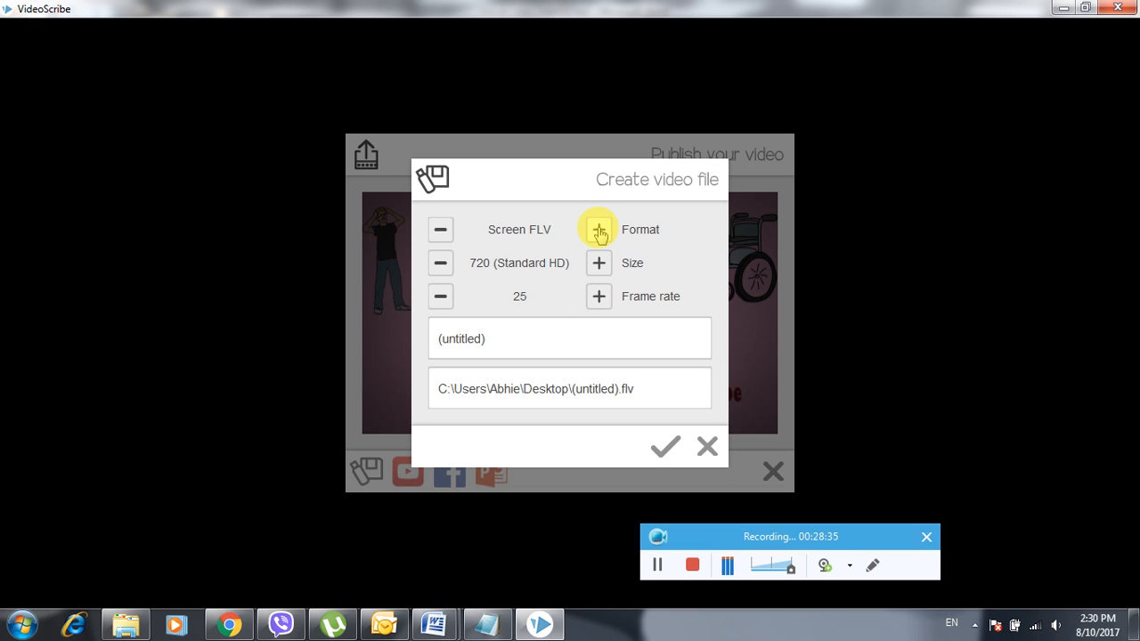
{"action": "left_click", "coordinate": [599, 229]}
{"action": "left_click", "coordinate": [600, 230]}
{"action": "left_click", "coordinate": [600, 230]}
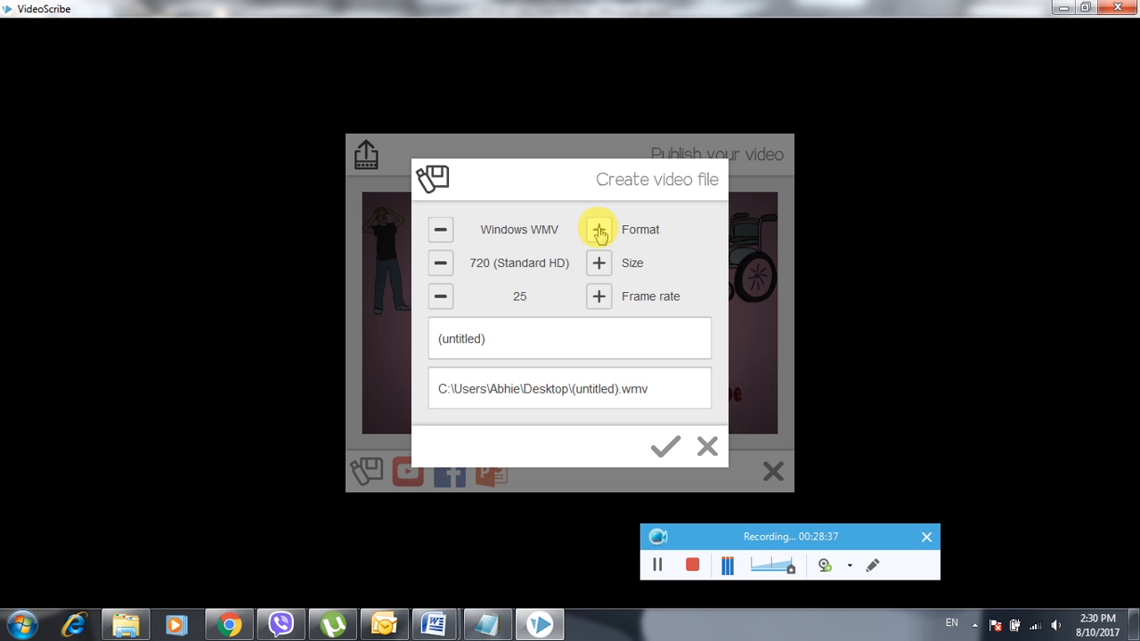
{"action": "left_click", "coordinate": [600, 229]}
{"action": "left_click", "coordinate": [599, 230]}
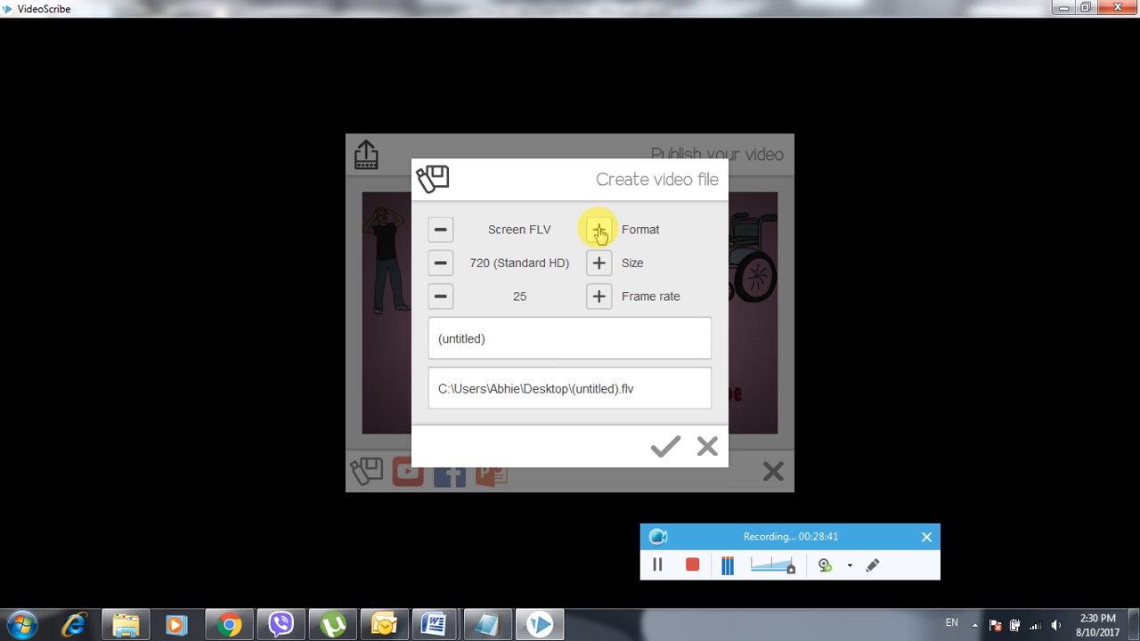
{"action": "left_click", "coordinate": [600, 229]}
{"action": "left_click", "coordinate": [599, 230]}
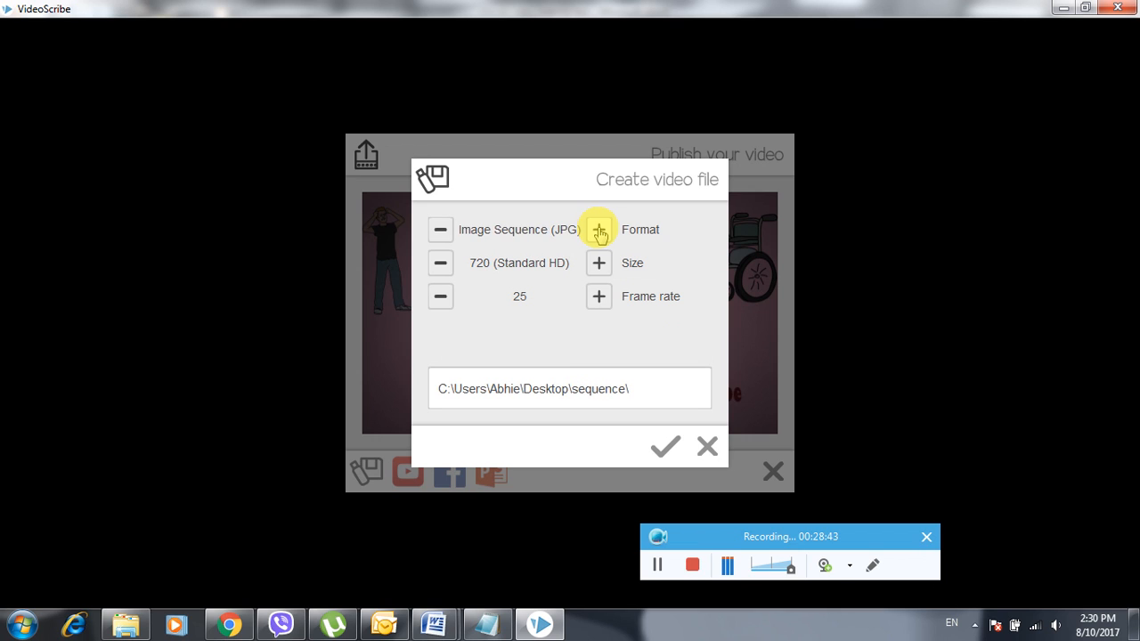
{"action": "left_click", "coordinate": [599, 229]}
{"action": "left_click", "coordinate": [600, 229]}
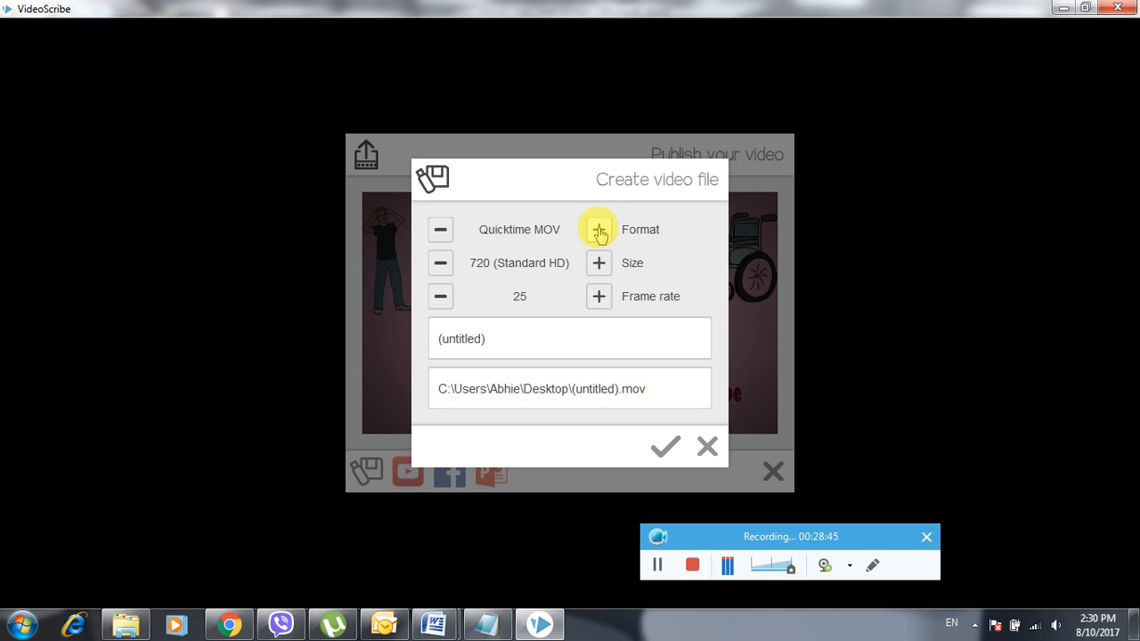
{"action": "left_click", "coordinate": [600, 230]}
{"action": "left_click", "coordinate": [599, 230]}
{"action": "left_click", "coordinate": [600, 230]}
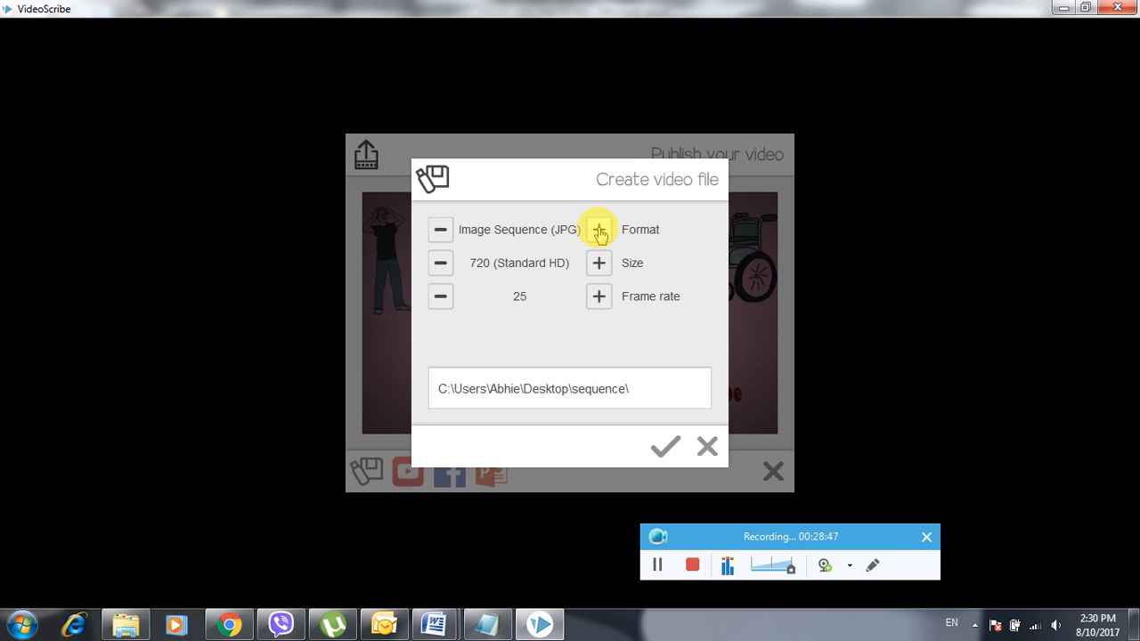
{"action": "left_click", "coordinate": [600, 229]}
{"action": "left_click", "coordinate": [600, 230]}
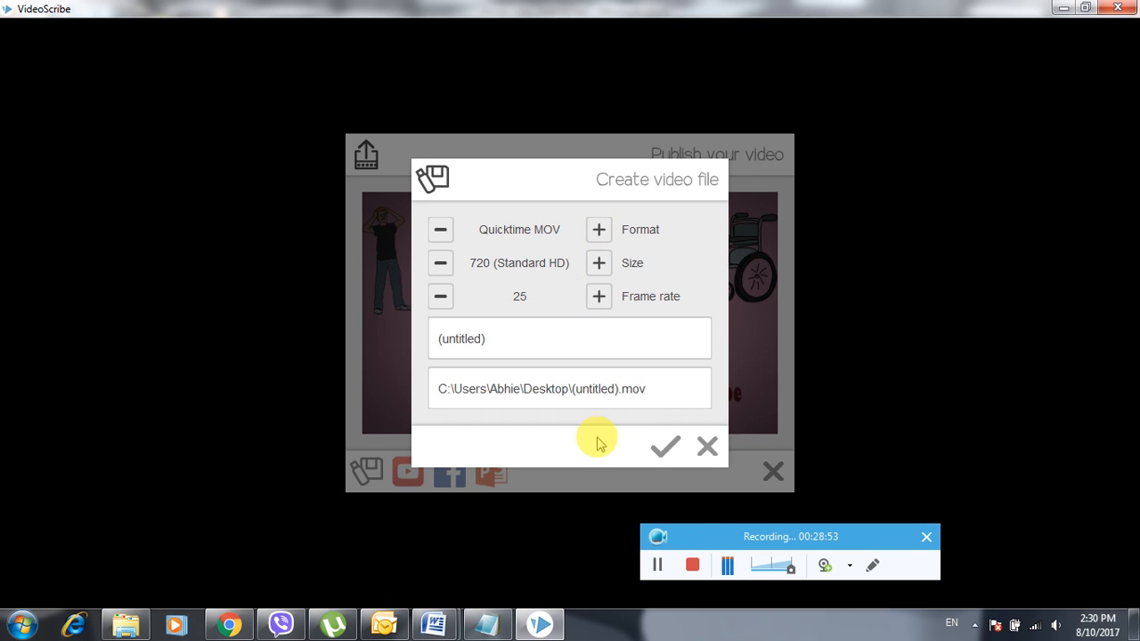
{"action": "left_click", "coordinate": [599, 229]}
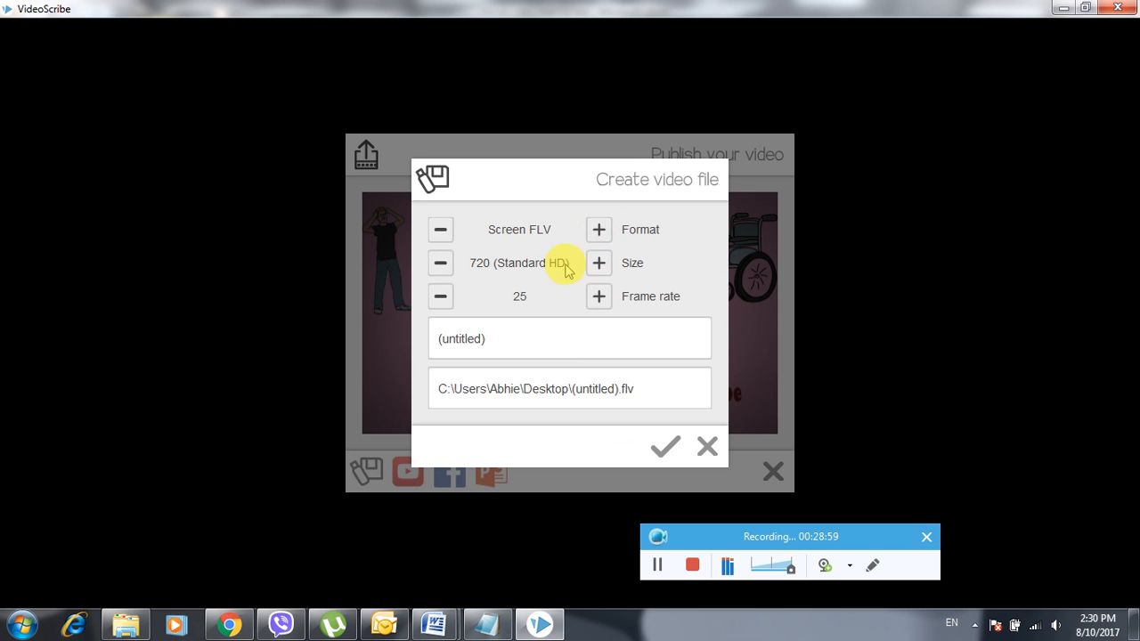
{"action": "left_click", "coordinate": [600, 230]}
{"action": "left_click", "coordinate": [599, 230]}
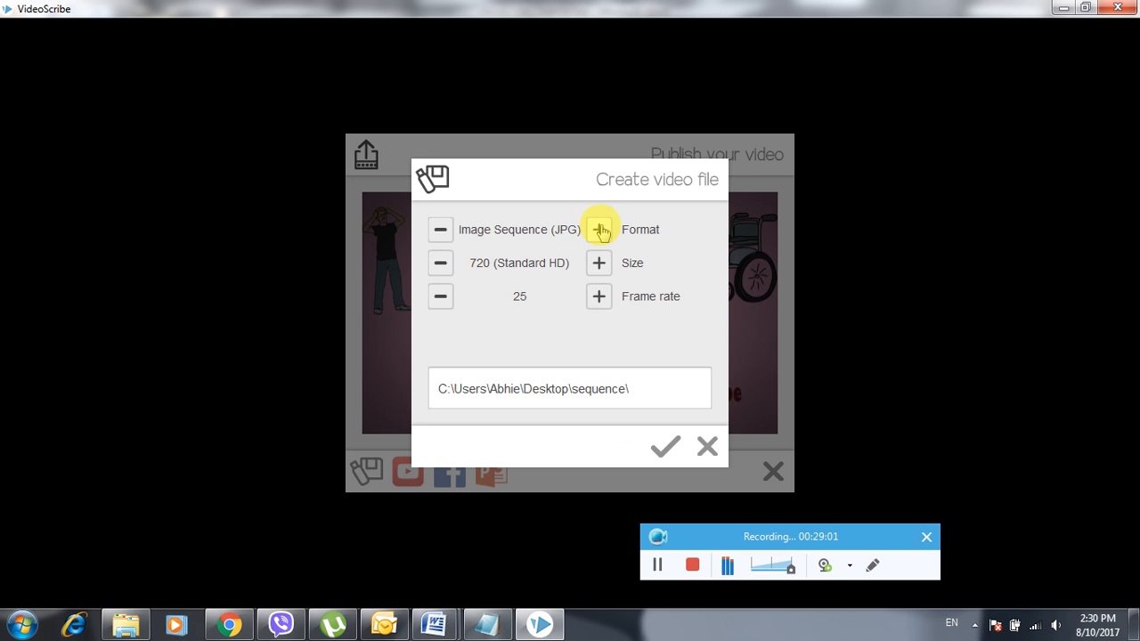
{"action": "left_click", "coordinate": [599, 230]}
{"action": "left_click", "coordinate": [599, 230]}
{"action": "left_click", "coordinate": [600, 229]}
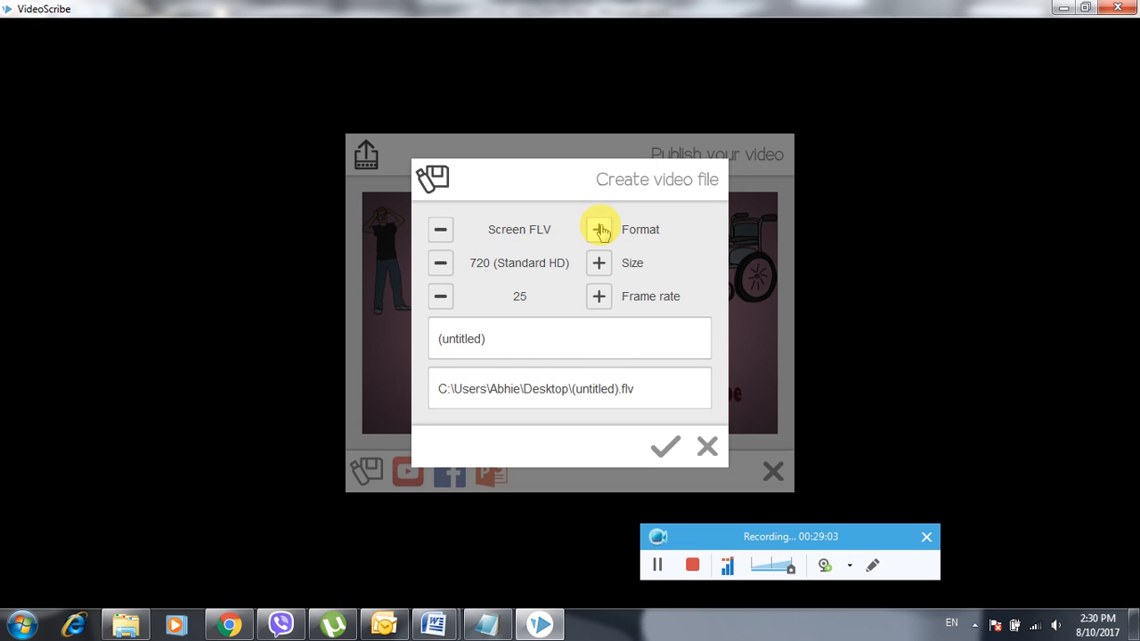
{"action": "left_click", "coordinate": [600, 229]}
{"action": "left_click", "coordinate": [599, 229]}
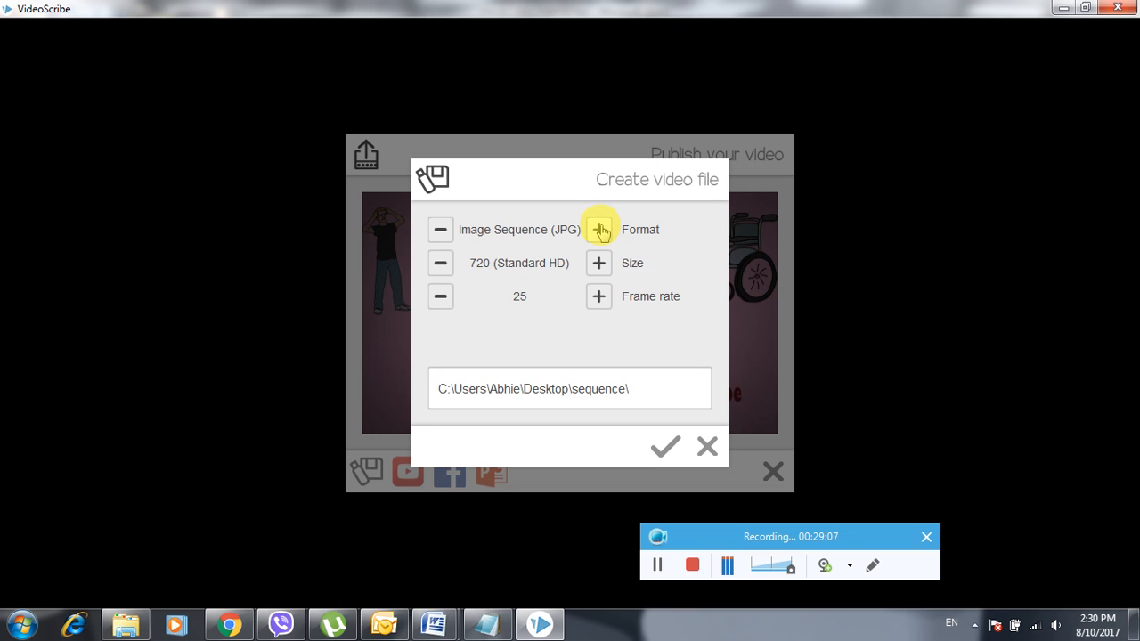
{"action": "left_click", "coordinate": [600, 230]}
{"action": "left_click", "coordinate": [599, 230]}
{"action": "left_click", "coordinate": [599, 230]}
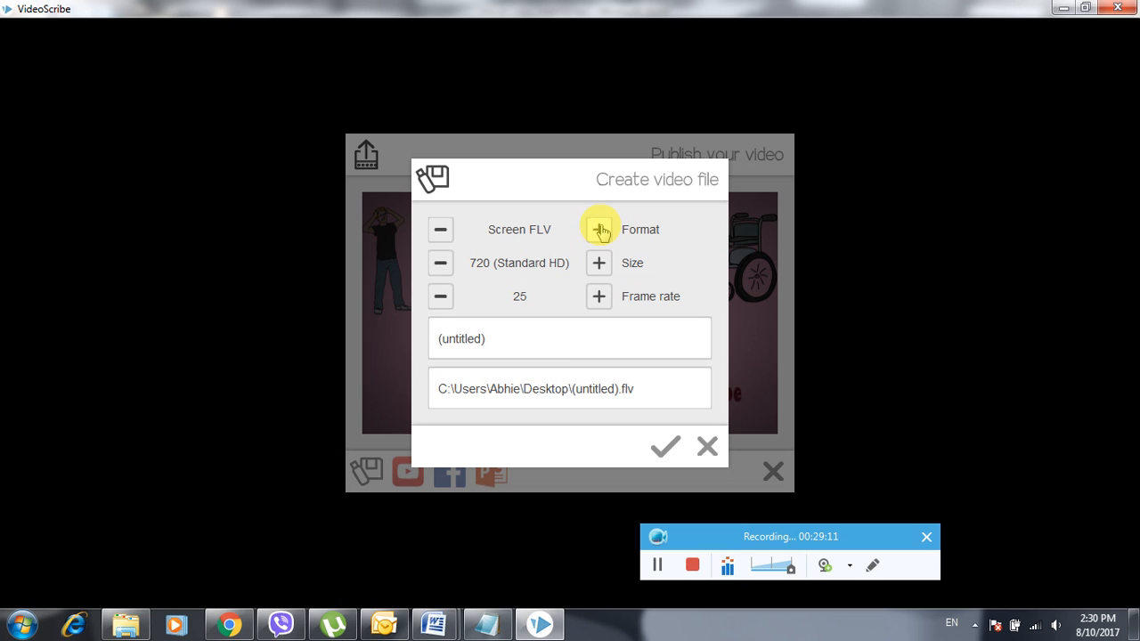
{"action": "left_click", "coordinate": [438, 230]}
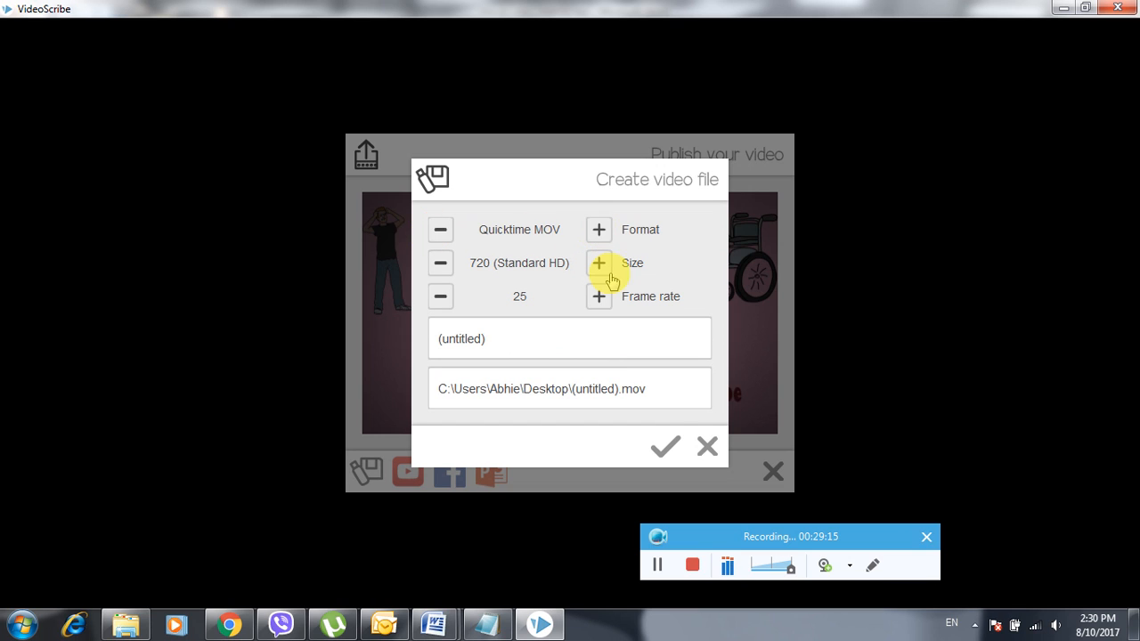
{"action": "left_click", "coordinate": [450, 338]}
- Replace (untitled) with 'Test Videoscribe 1' as the exported MOV file name
{"action": "double_click", "coordinate": [449, 338]}
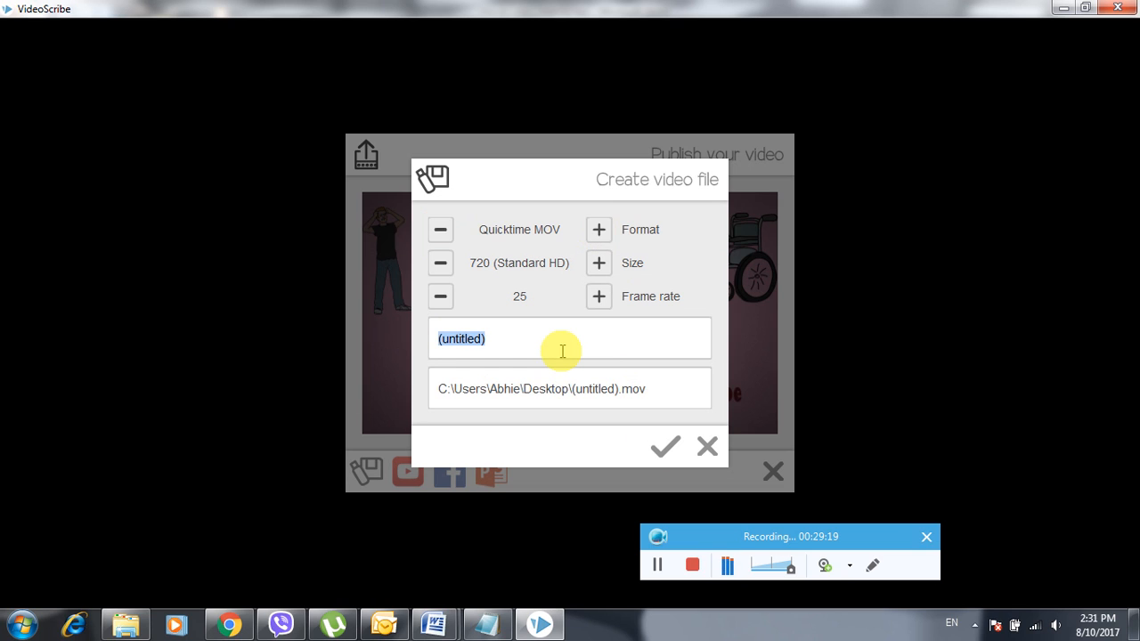
{"action": "type", "text": "Test Video"}
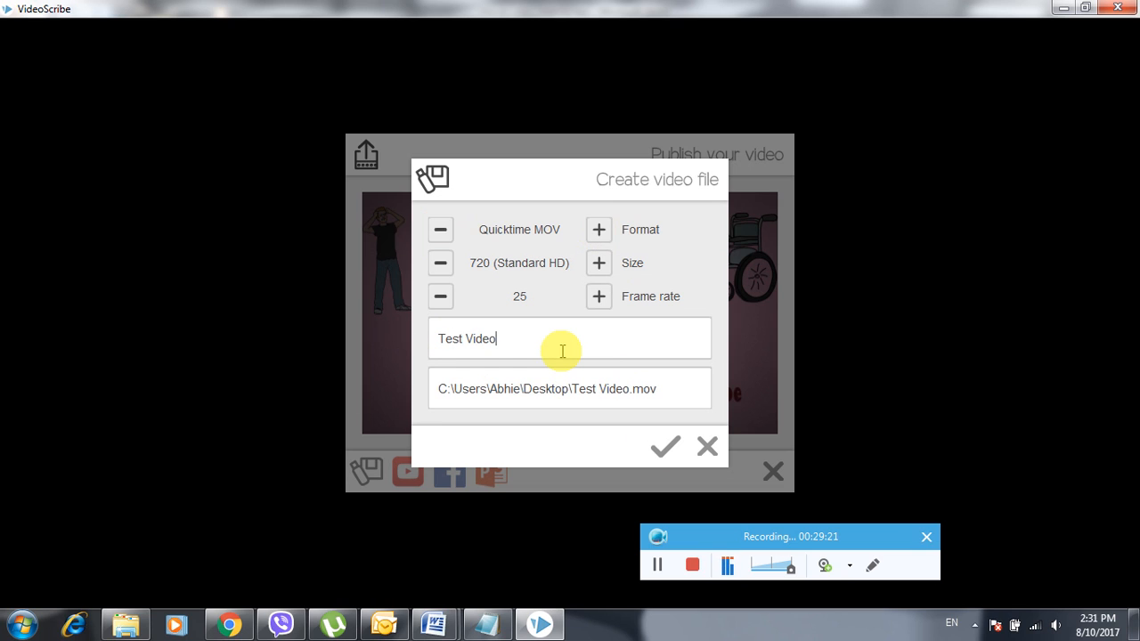
{"action": "type", "text": "scrivb"}
{"action": "key", "text": "BackSpace"}
{"action": "type", "text": "be 1"}
{"action": "left_click", "coordinate": [664, 445]}
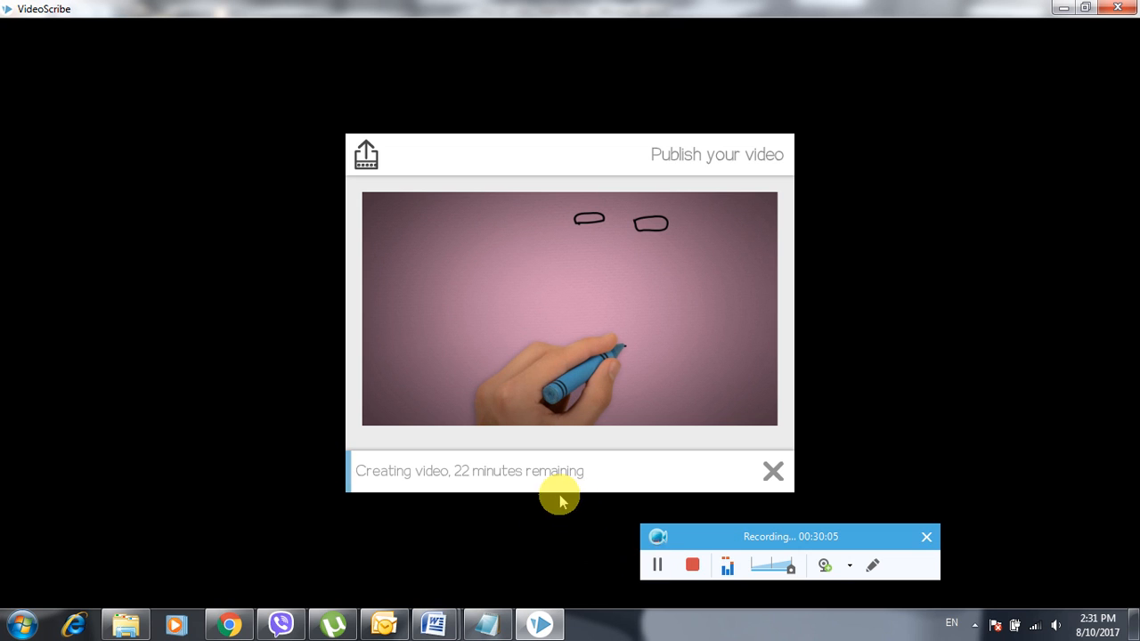
- Render the MOV file and open the Desktop folder showing the finished Videoscribe Test Video
{"action": "left_click", "coordinate": [657, 566]}
{"action": "left_click", "coordinate": [736, 540]}
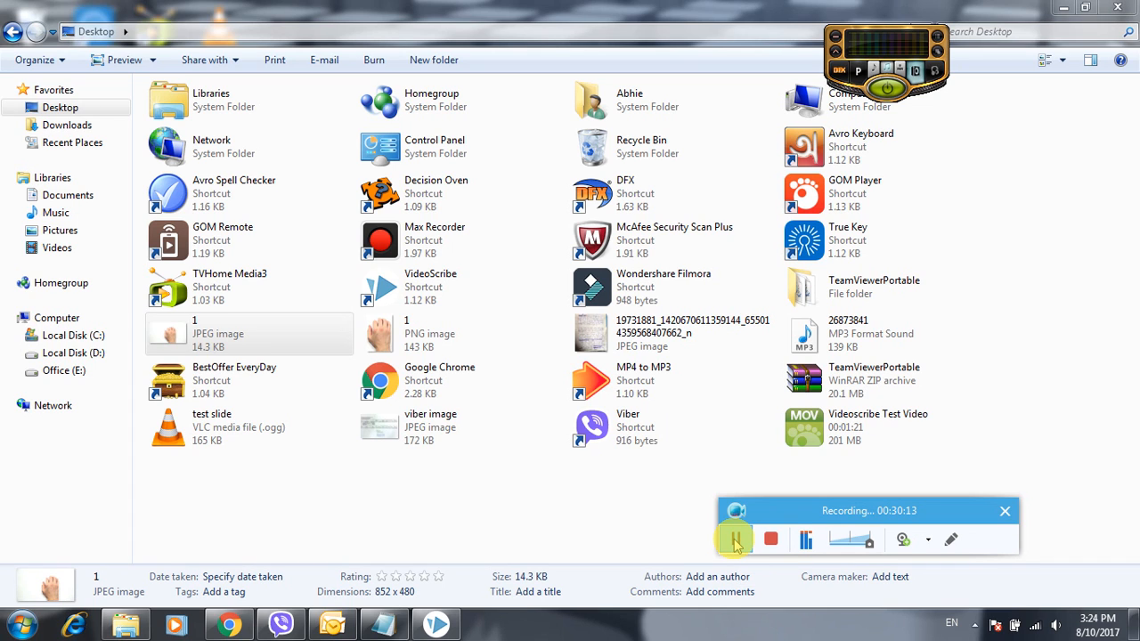
- Open Videoscribe Test Video with VLC media player
{"action": "left_click", "coordinate": [836, 439]}
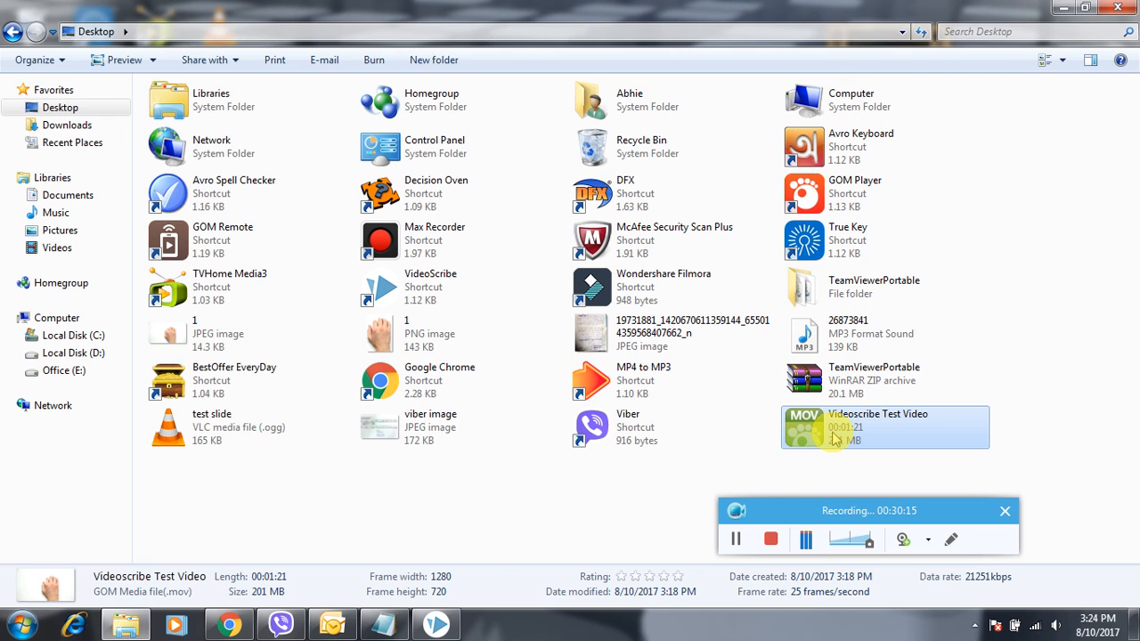
{"action": "right_click", "coordinate": [835, 439]}
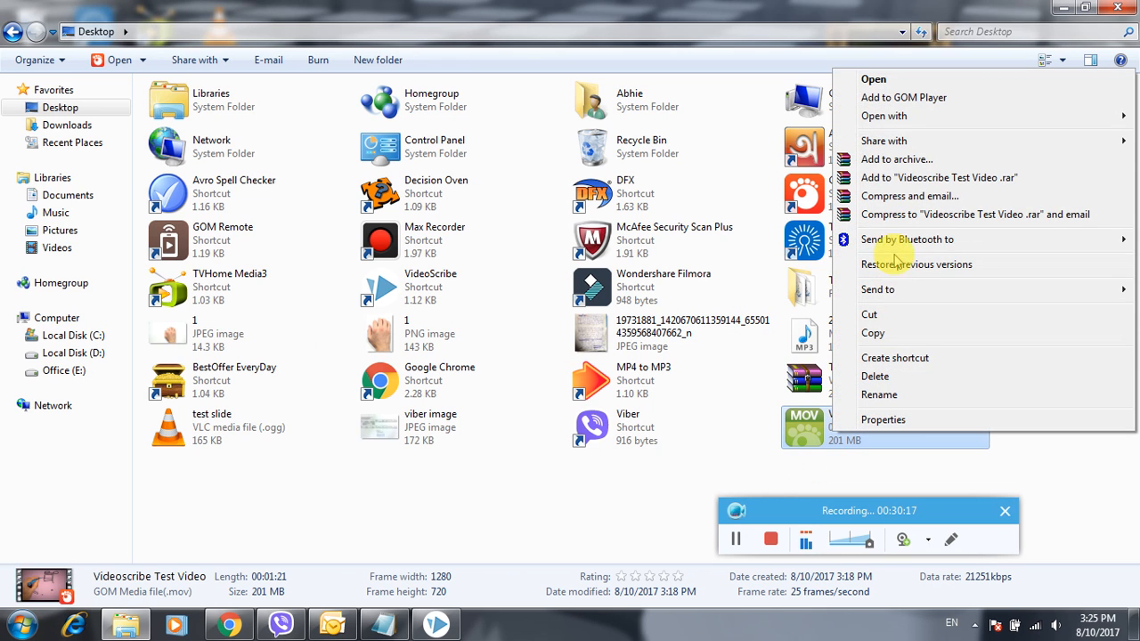
{"action": "mouse_move", "coordinate": [862, 120]}
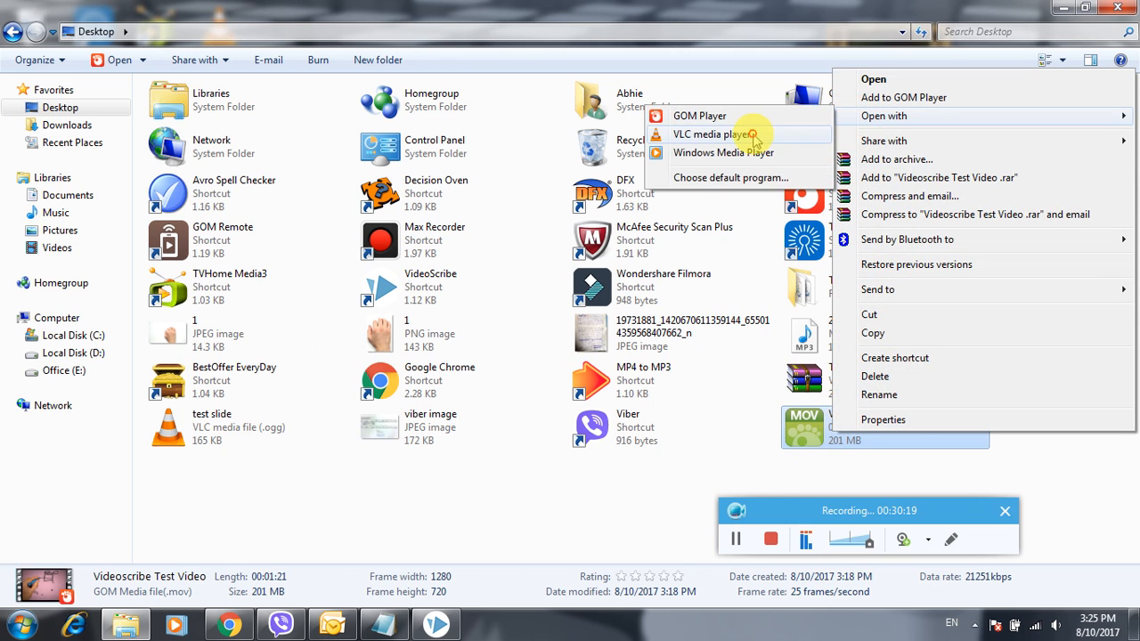
{"action": "left_click", "coordinate": [753, 136]}
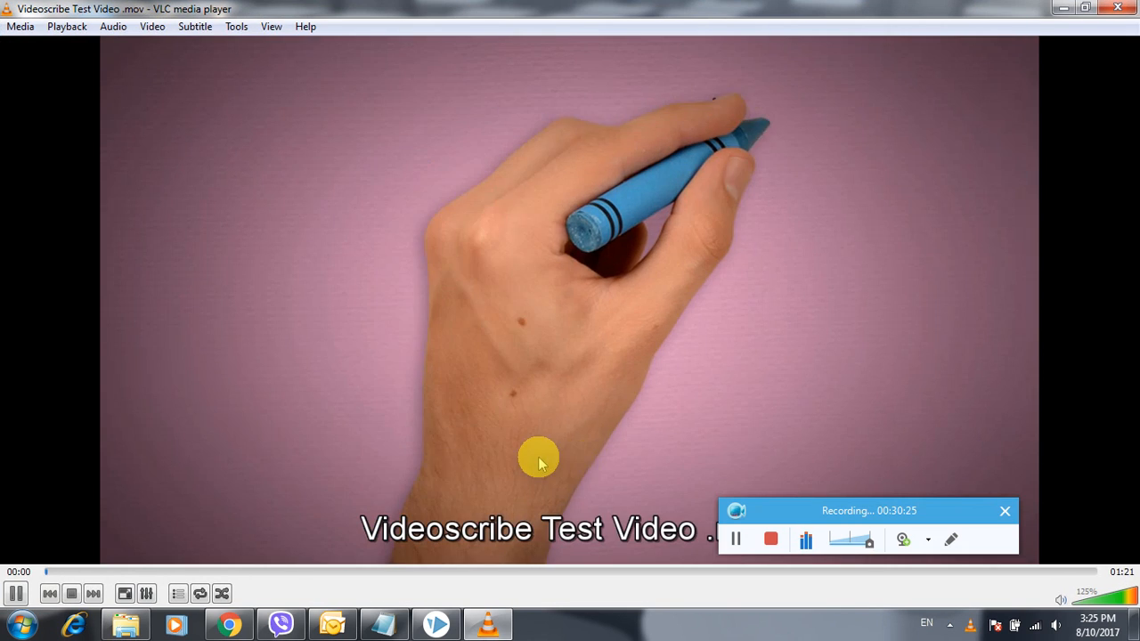
- Watch the 01:21 MOV play through in VLC, then close the player
{"action": "left_click_drag", "start_coordinate": [769, 515], "coordinate": [775, 603]}
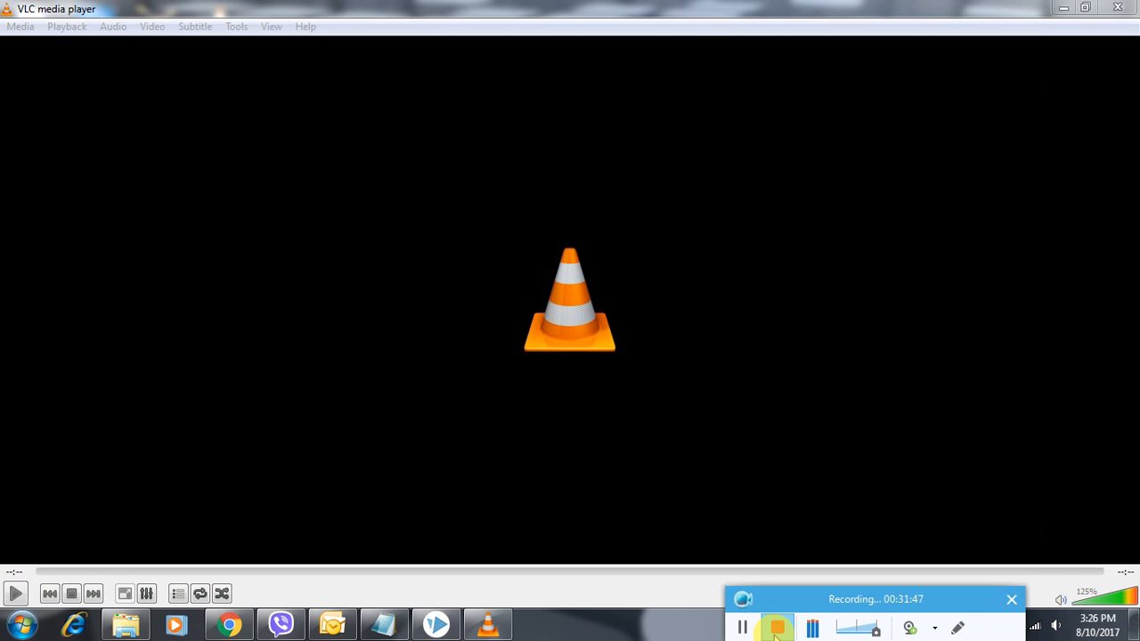
{"action": "left_click", "coordinate": [1106, 11]}
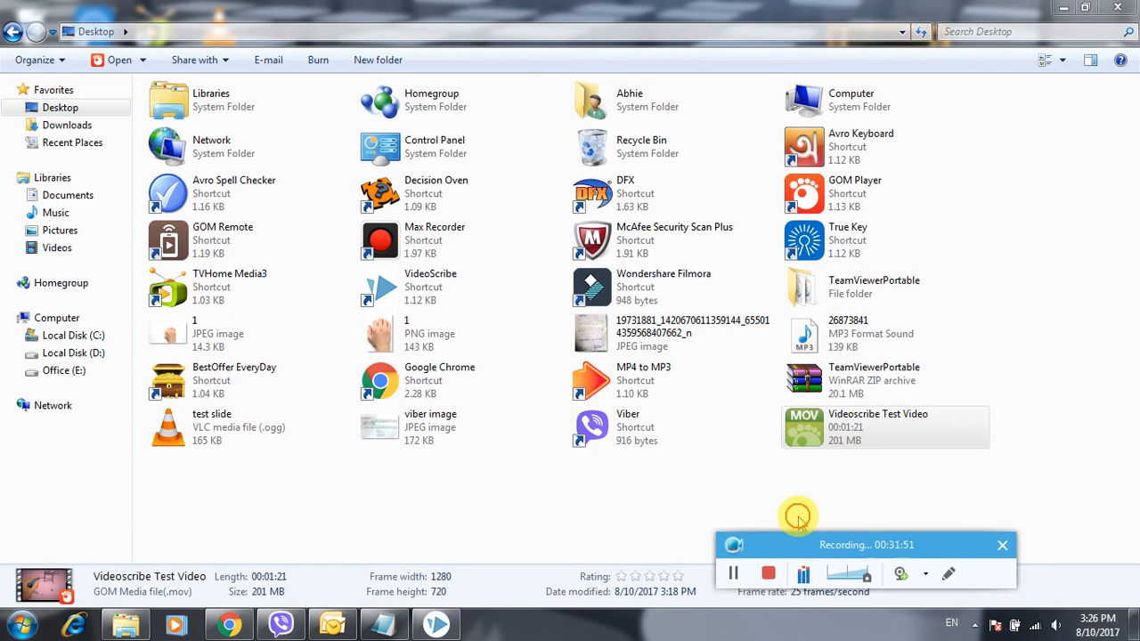
- Bring the VideoScribe editor with the pink-paper scene back to the front
{"action": "left_click", "coordinate": [437, 626]}
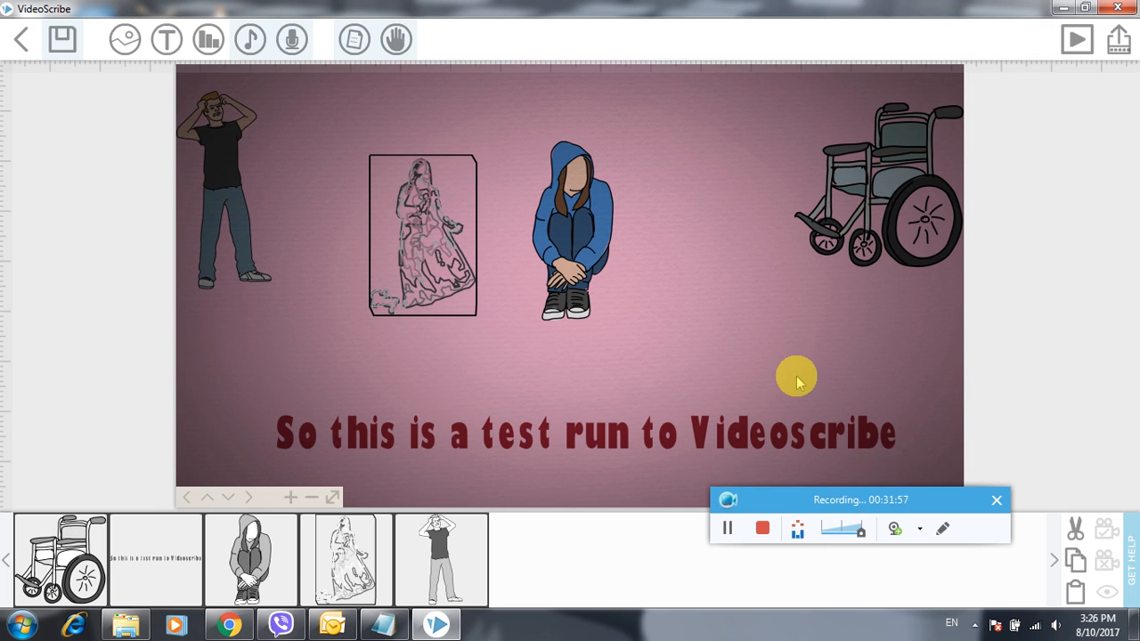
{"action": "left_click_drag", "start_coordinate": [804, 501], "coordinate": [750, 521]}
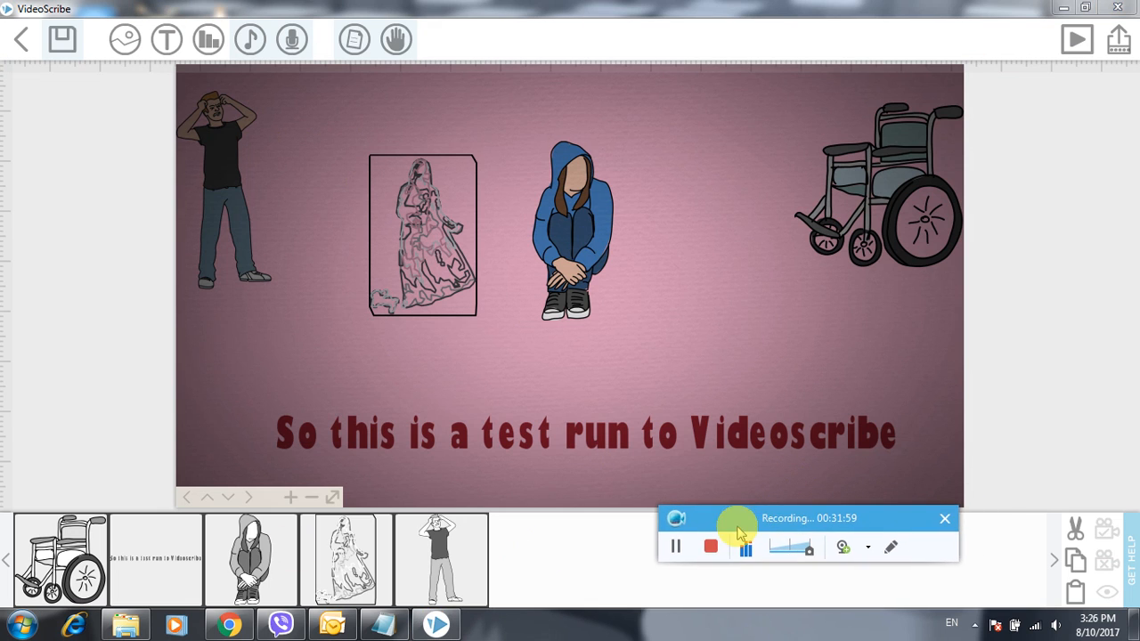